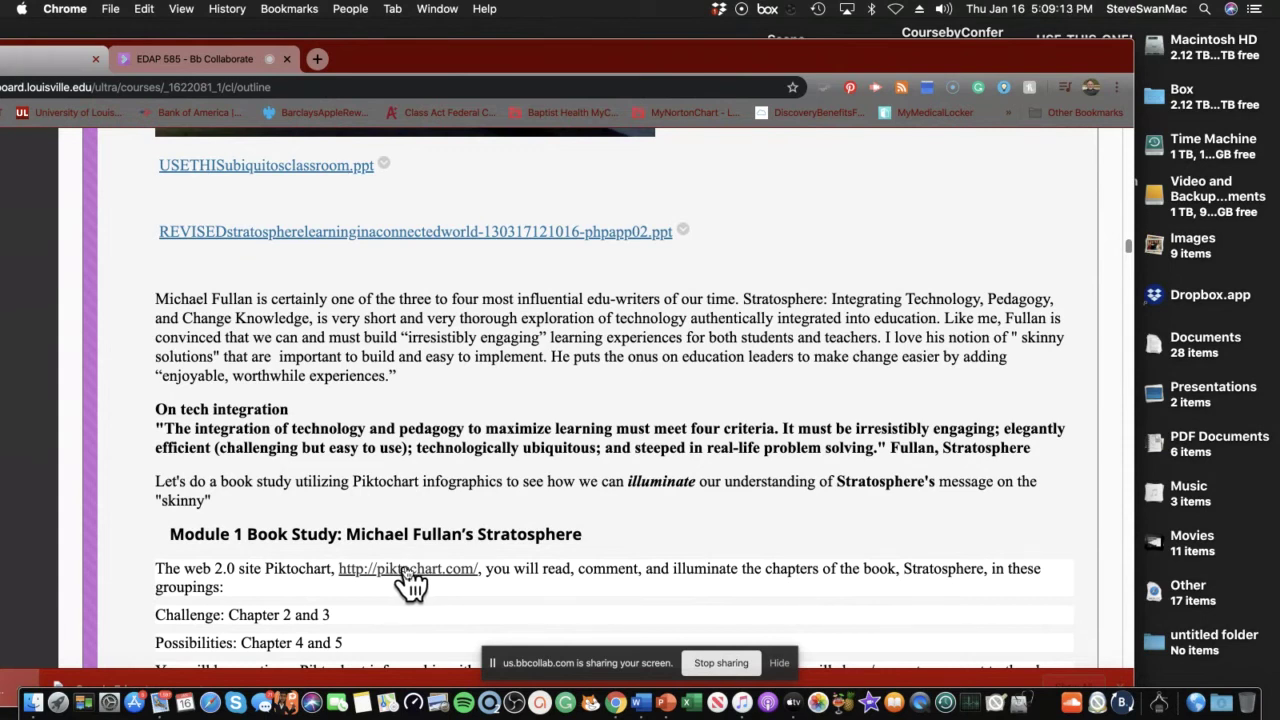
- Open the Piktochart site linked in the Module 1 book study and sign in with the saved account credentials
click(412, 572)
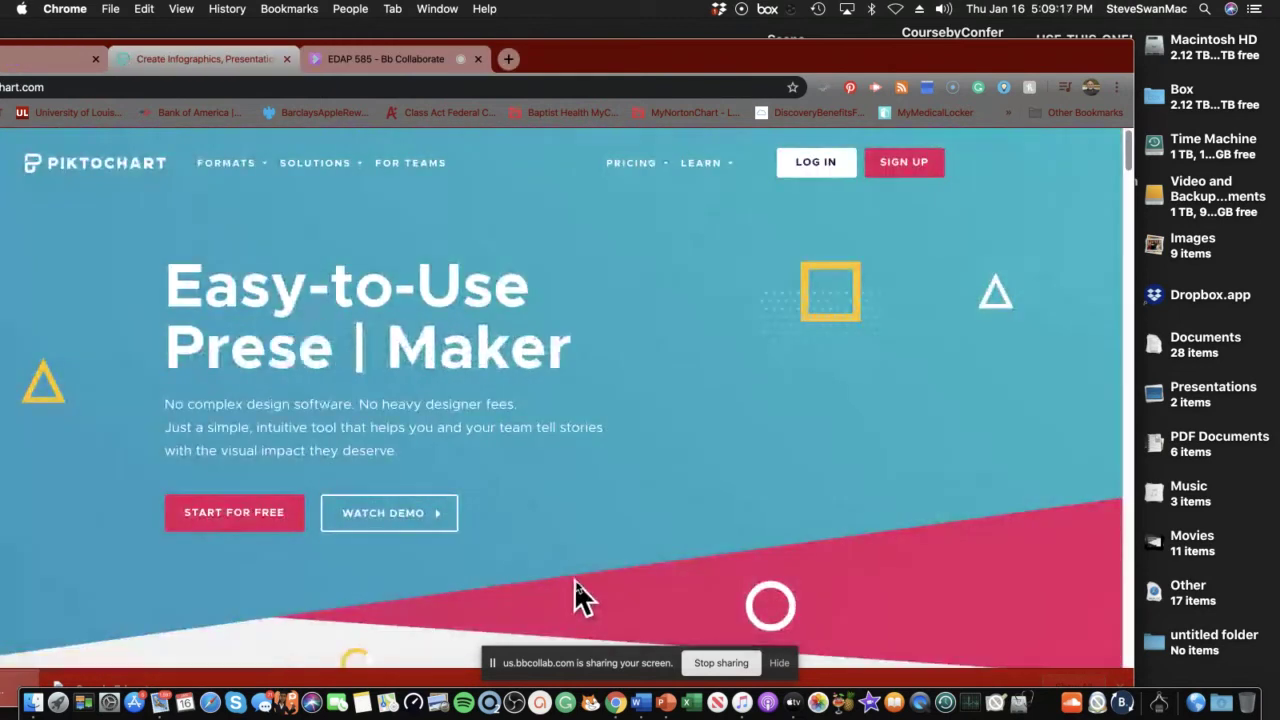
click(829, 176)
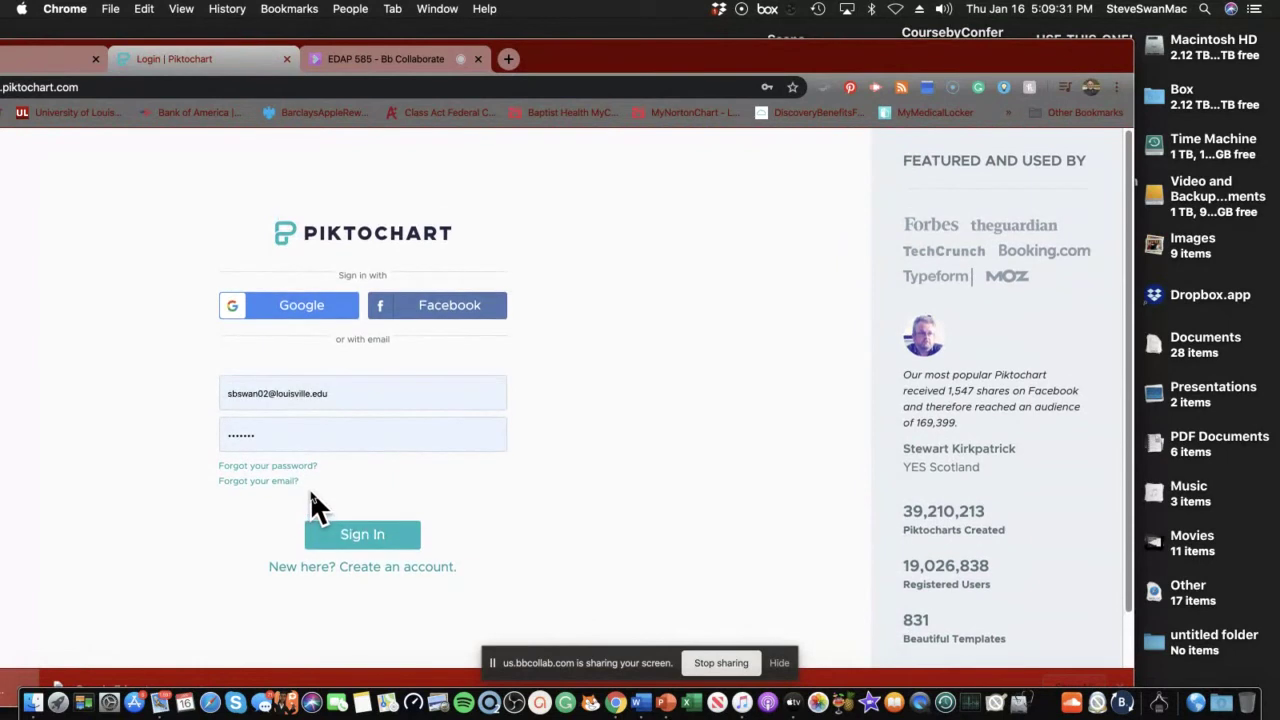
scroll(310, 492, down, 2)
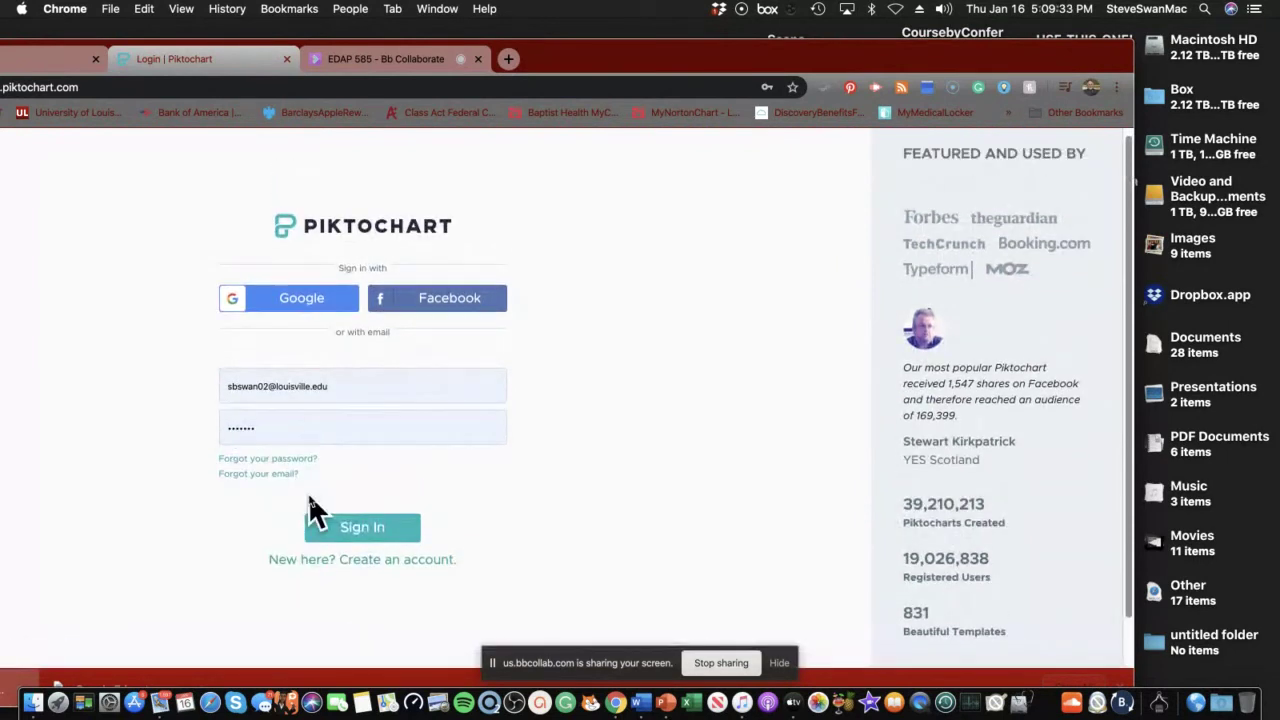
scroll(310, 505, down, 2)
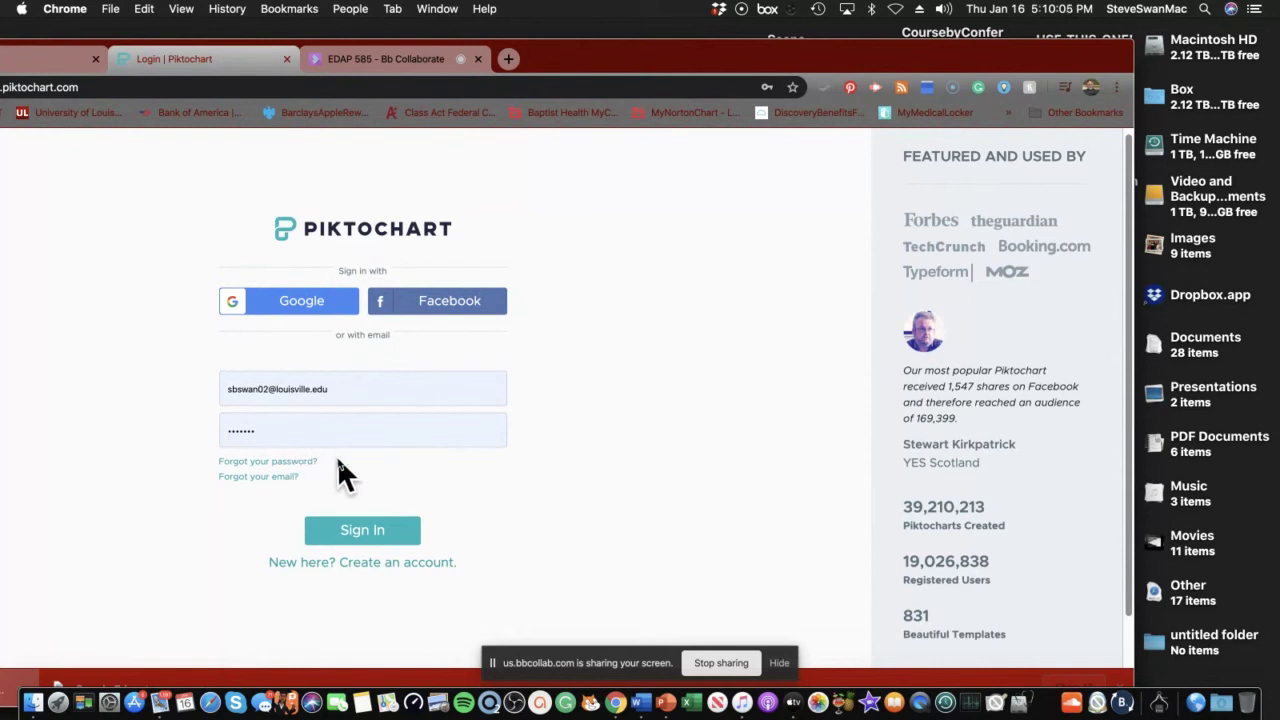
click(368, 528)
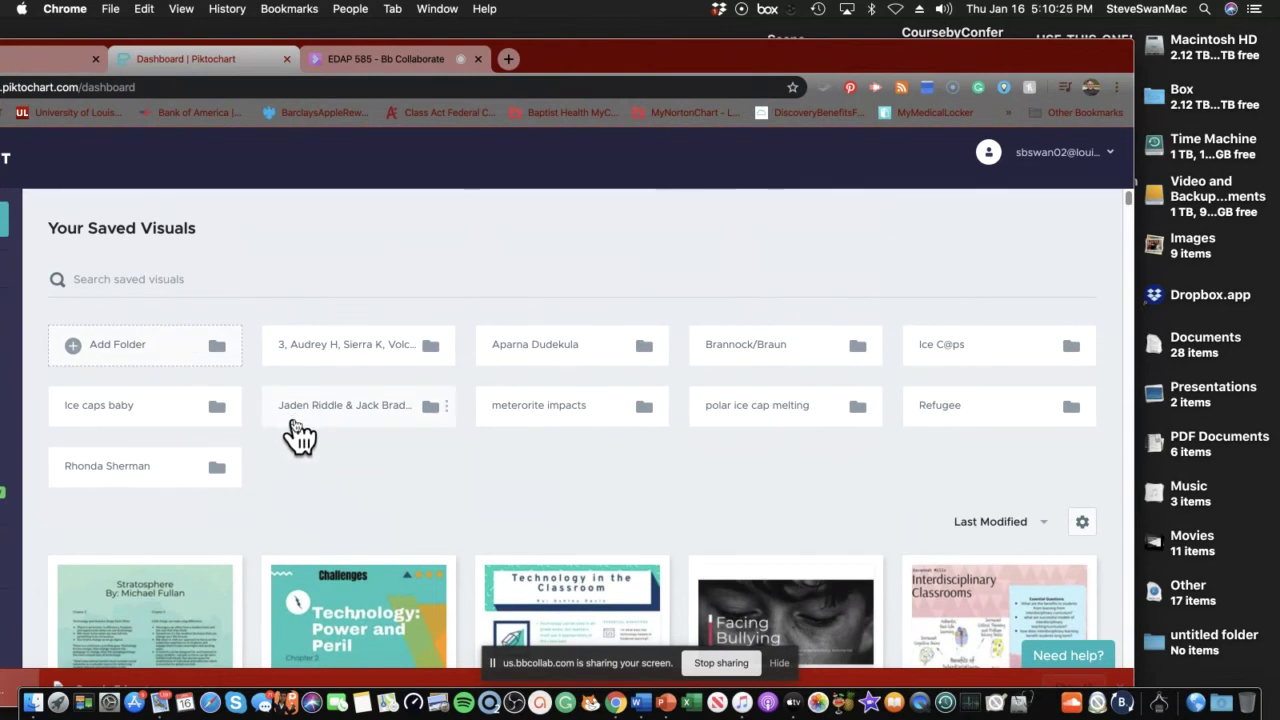
- Look over the folders and saved visuals on the dashboard and show the options of the first saved folder
scroll(299, 435, down, 3)
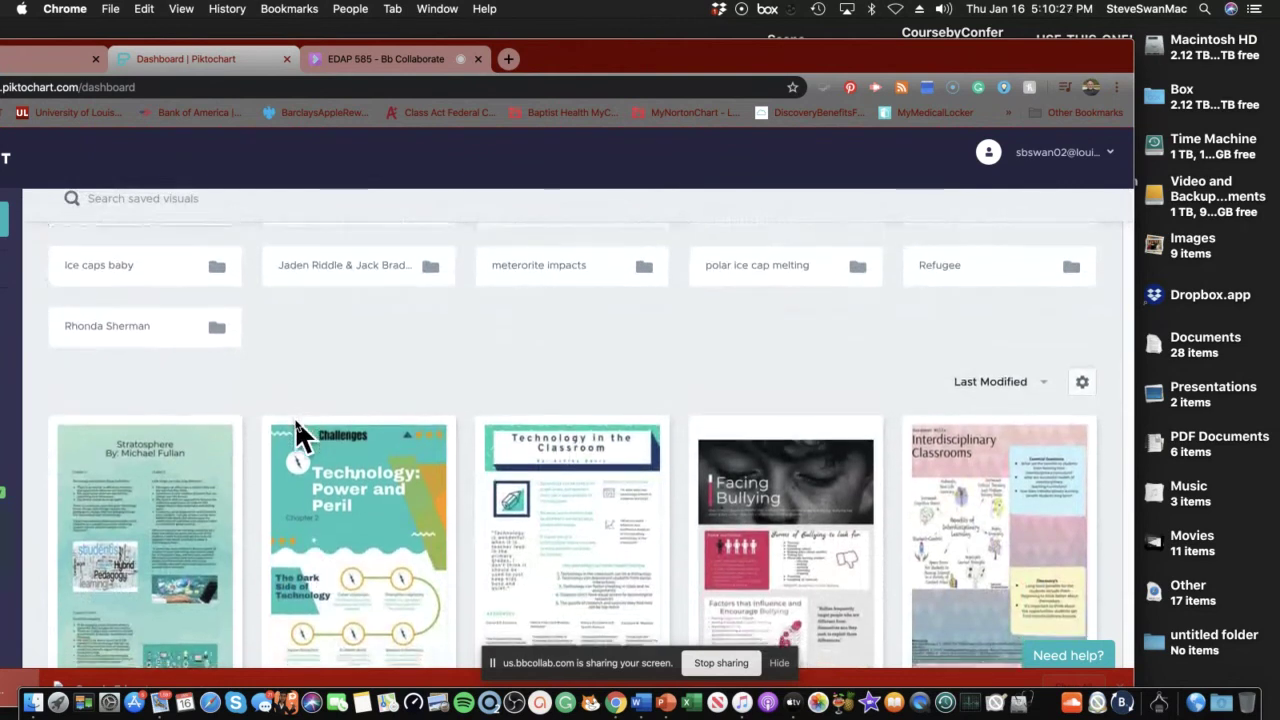
scroll(296, 432, up, 4)
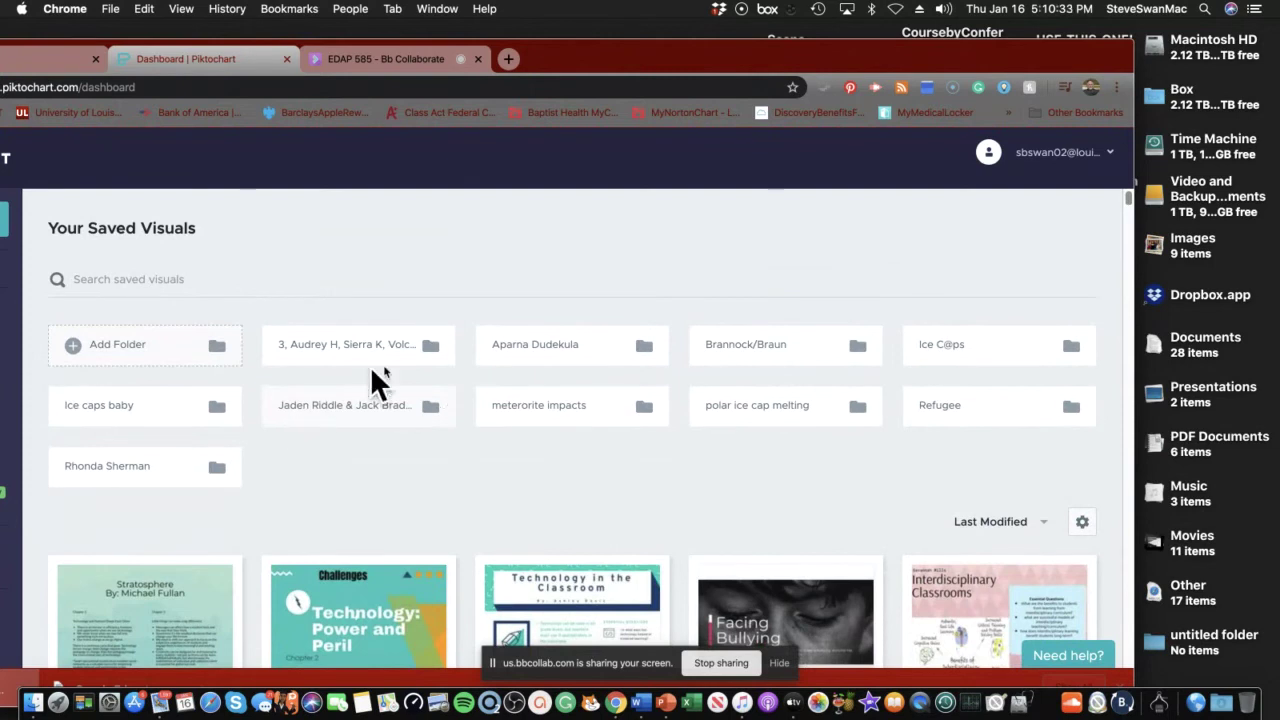
mouse_move(1038, 166)
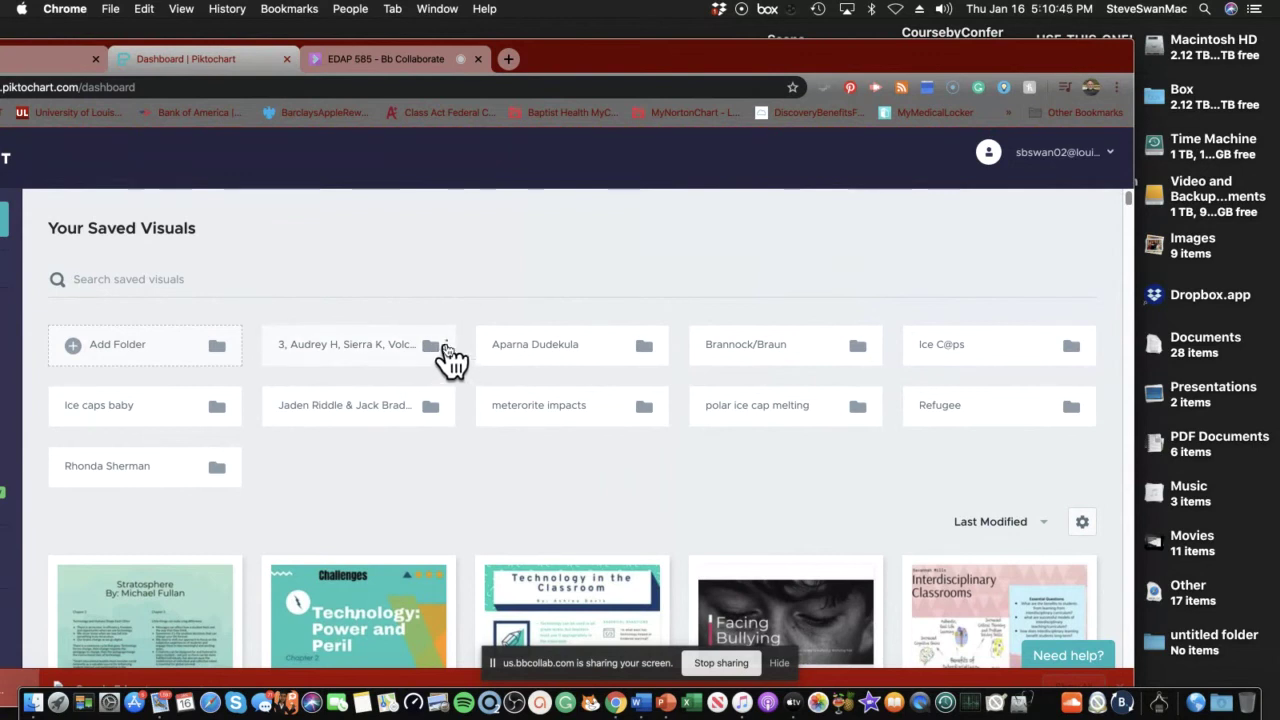
click(448, 348)
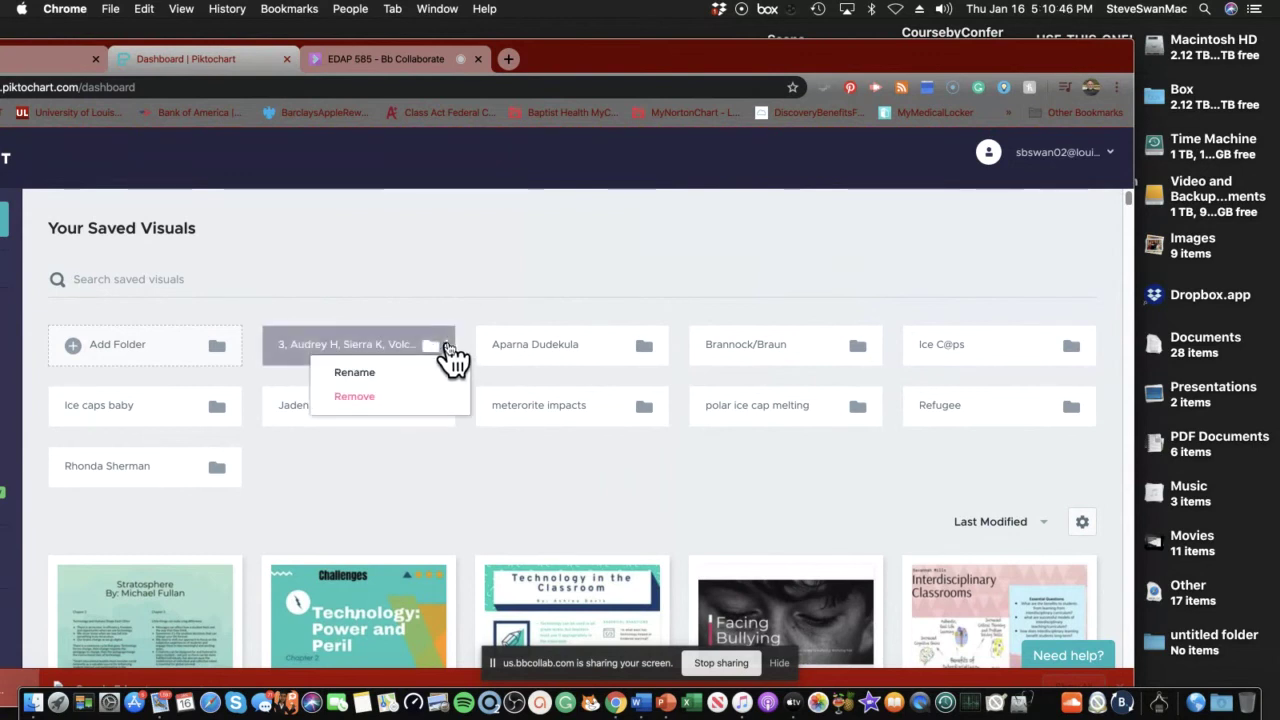
- Browse the names of the saved visuals suggested by the saved visuals search, then close the list
click(434, 292)
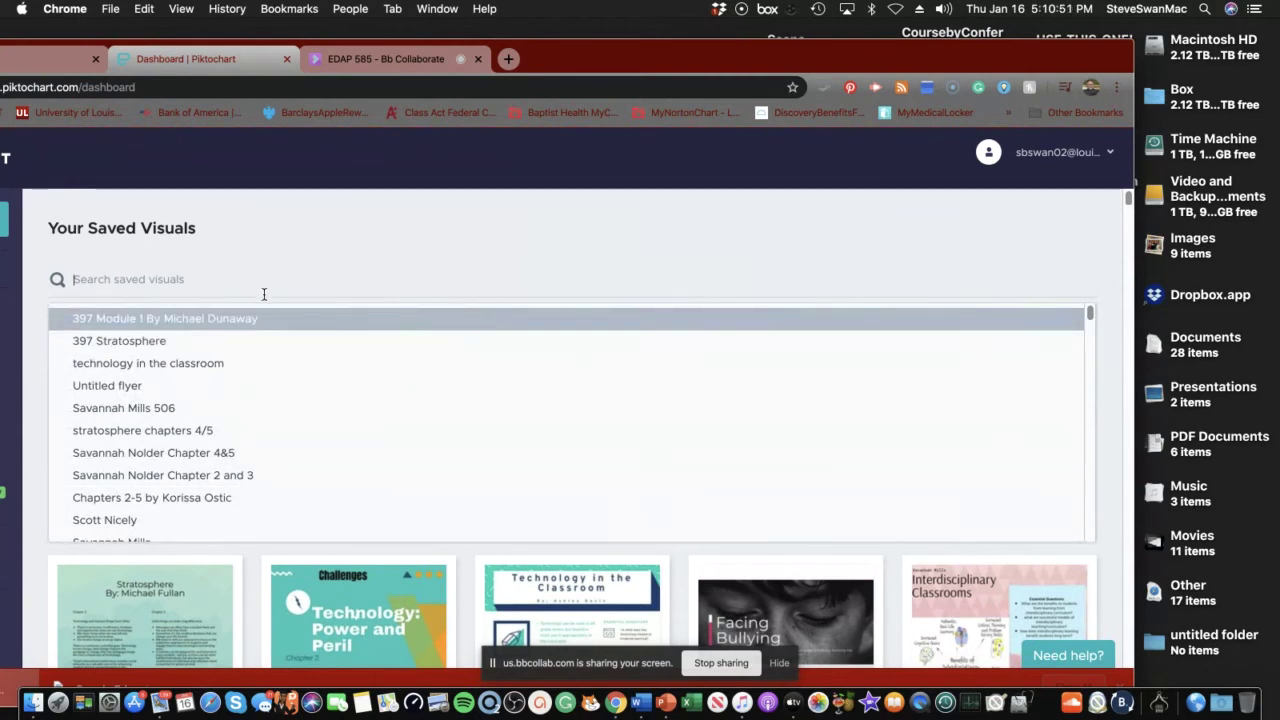
scroll(297, 458, down, 3)
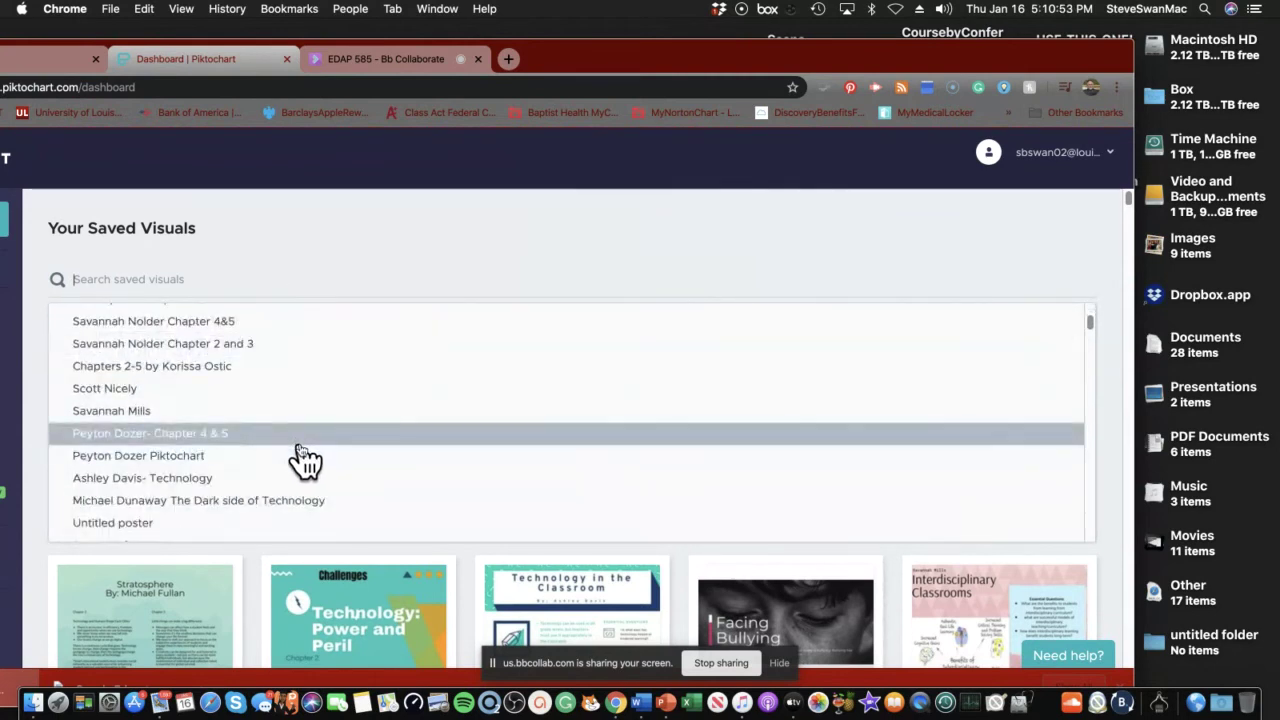
scroll(299, 457, down, 3)
scroll(243, 449, up, 5)
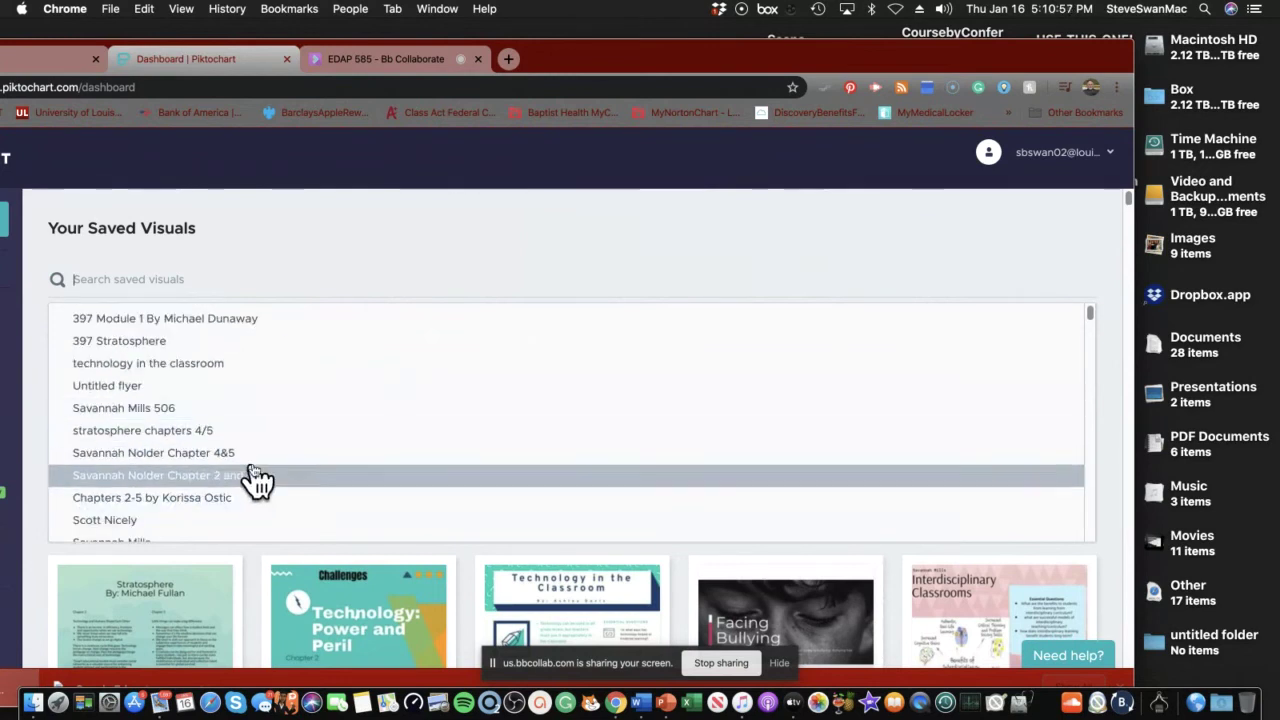
scroll(255, 478, down, 5)
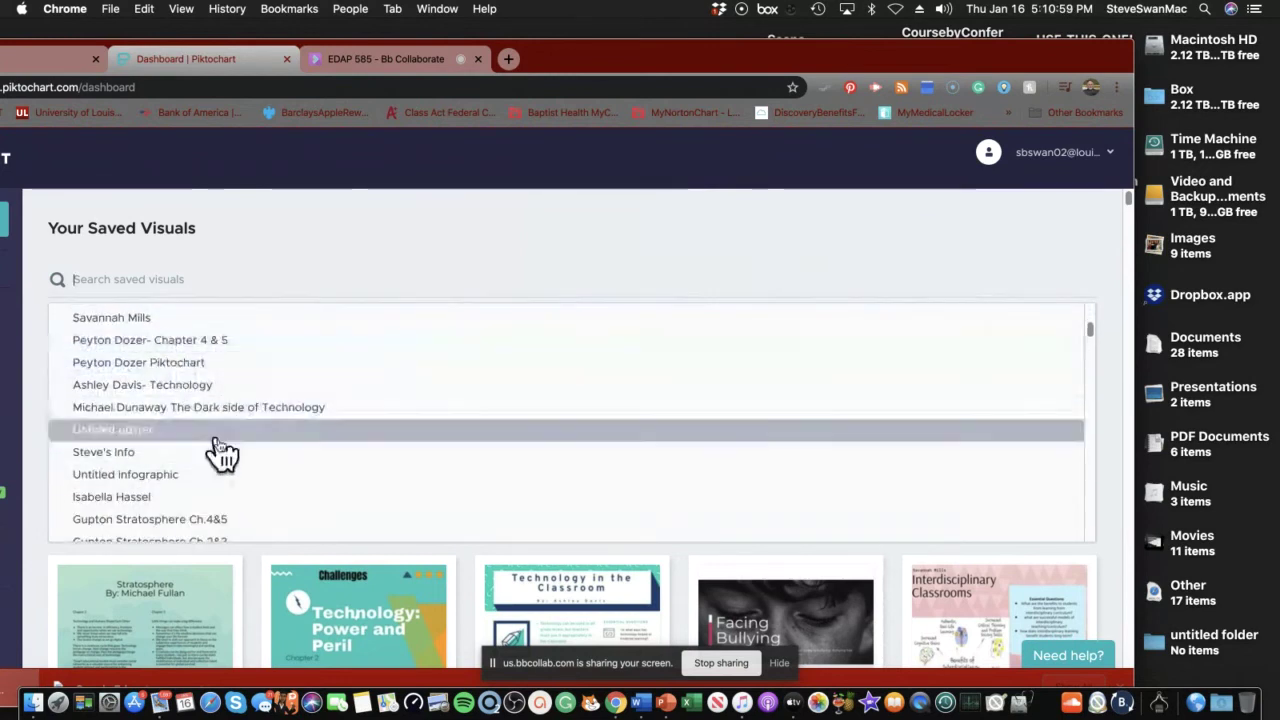
scroll(233, 468, down, 5)
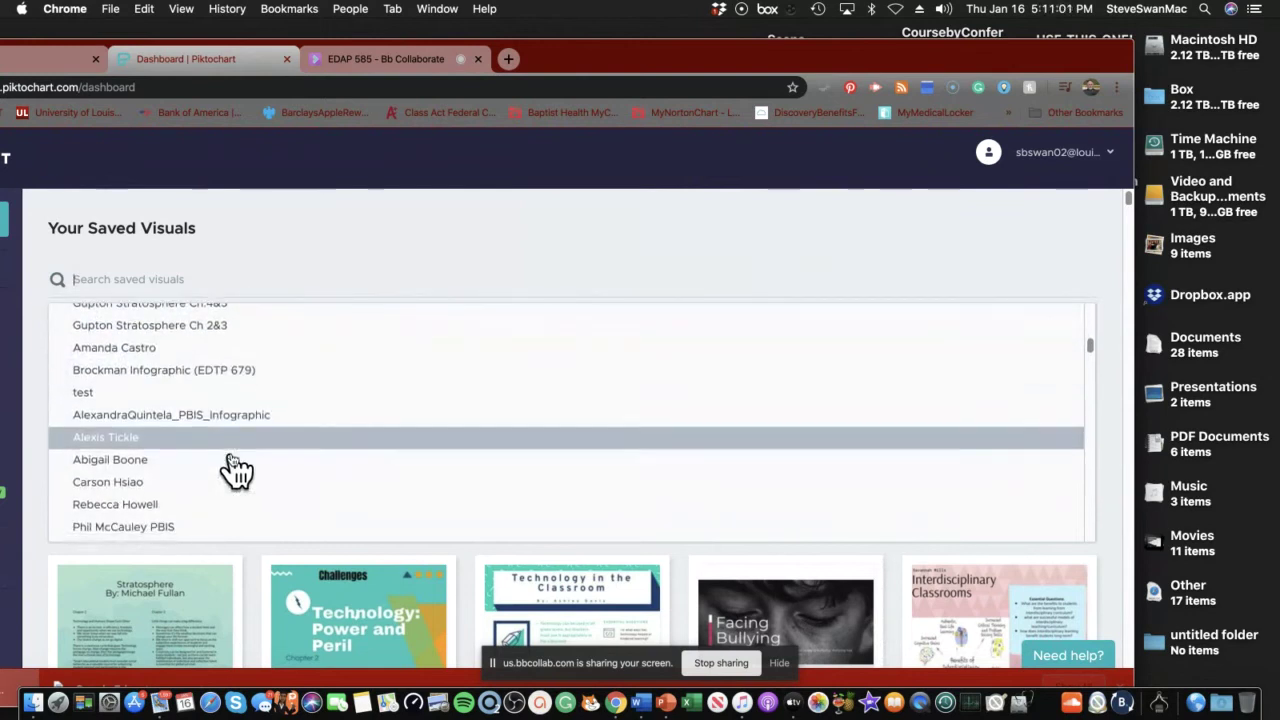
scroll(233, 468, down, 3)
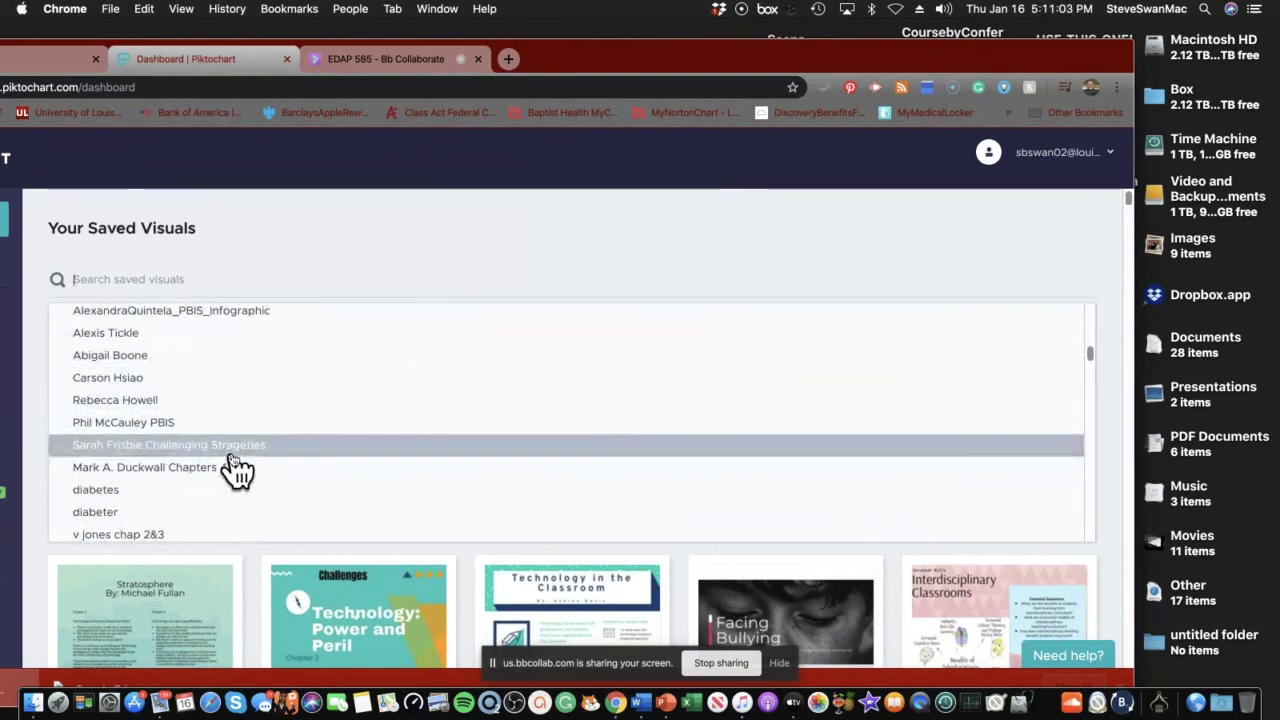
scroll(233, 468, down, 1)
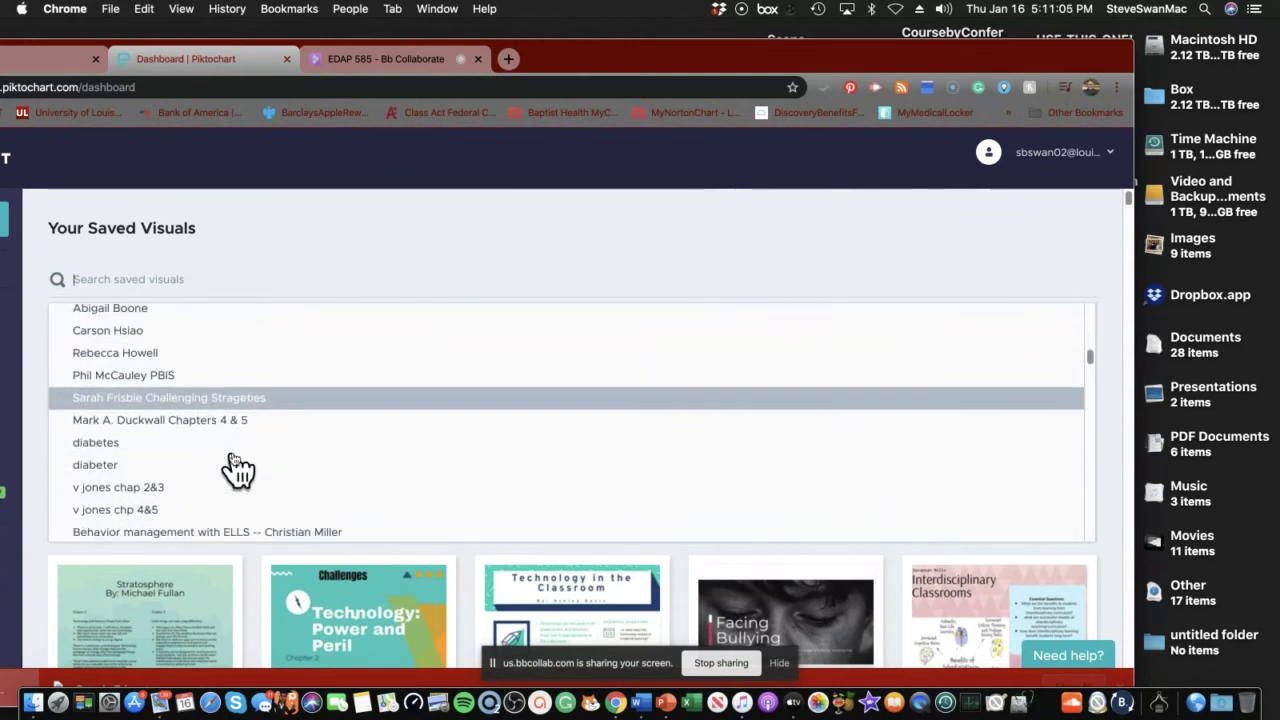
scroll(235, 467, down, 2)
scroll(237, 466, up, 10)
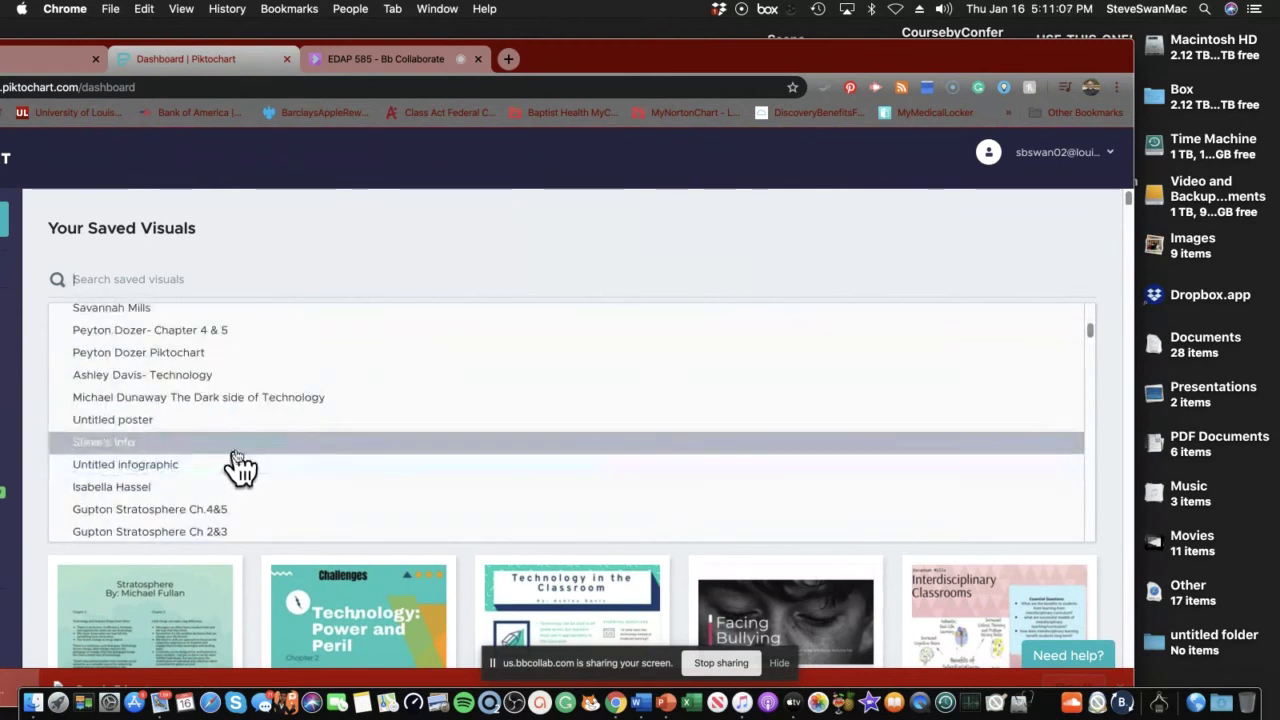
click(330, 208)
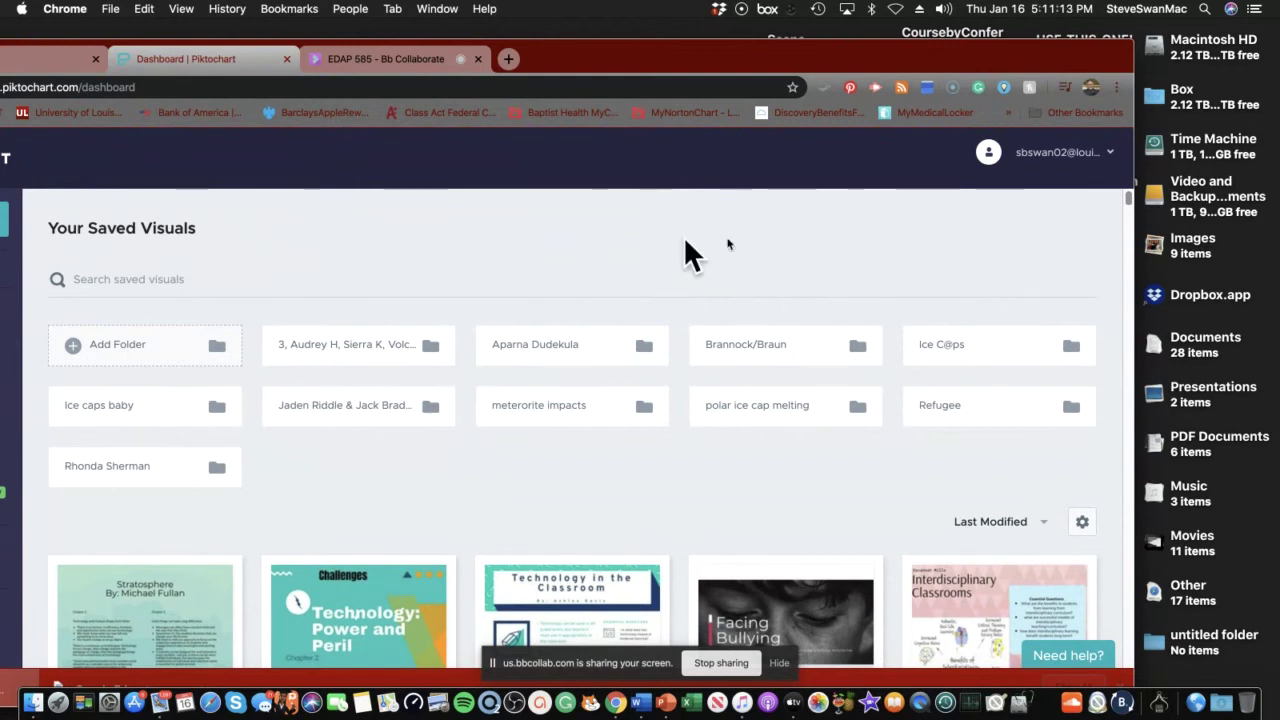
- Shift the browser window to expose the template categories and create a new blank infographic from the Infographic templates
click(1058, 155)
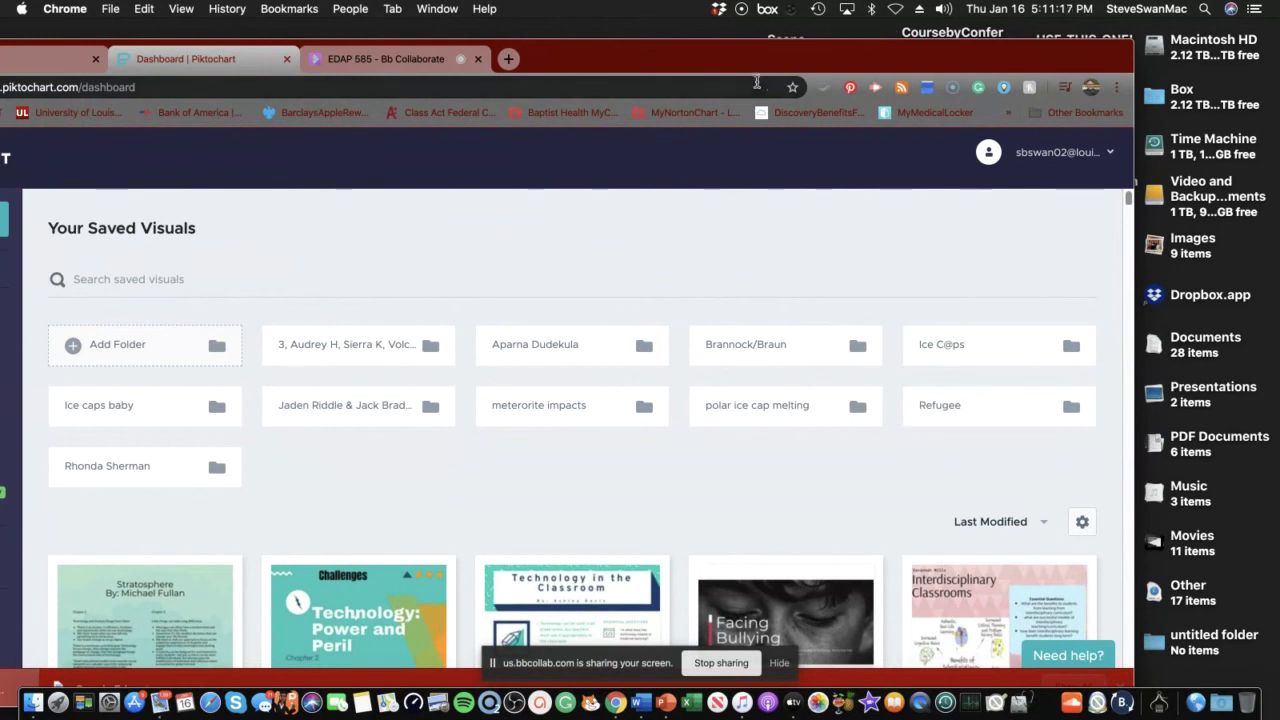
drag(751, 64, 940, 67)
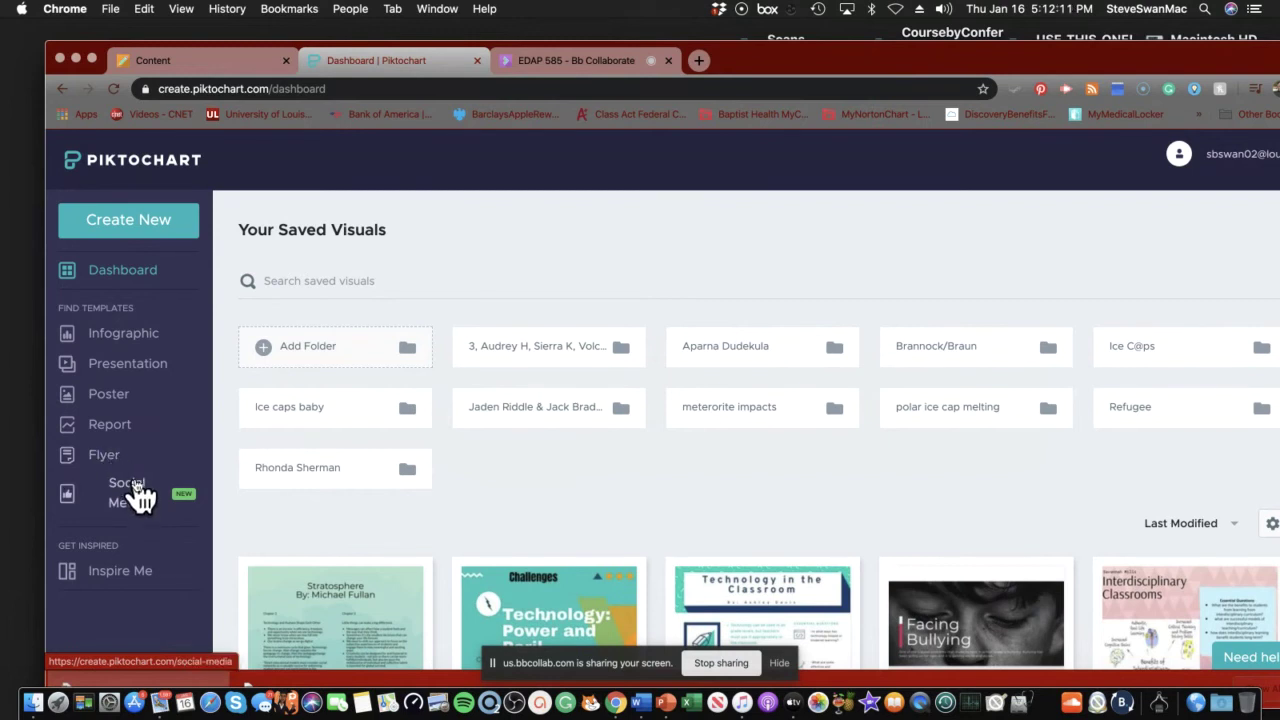
click(123, 345)
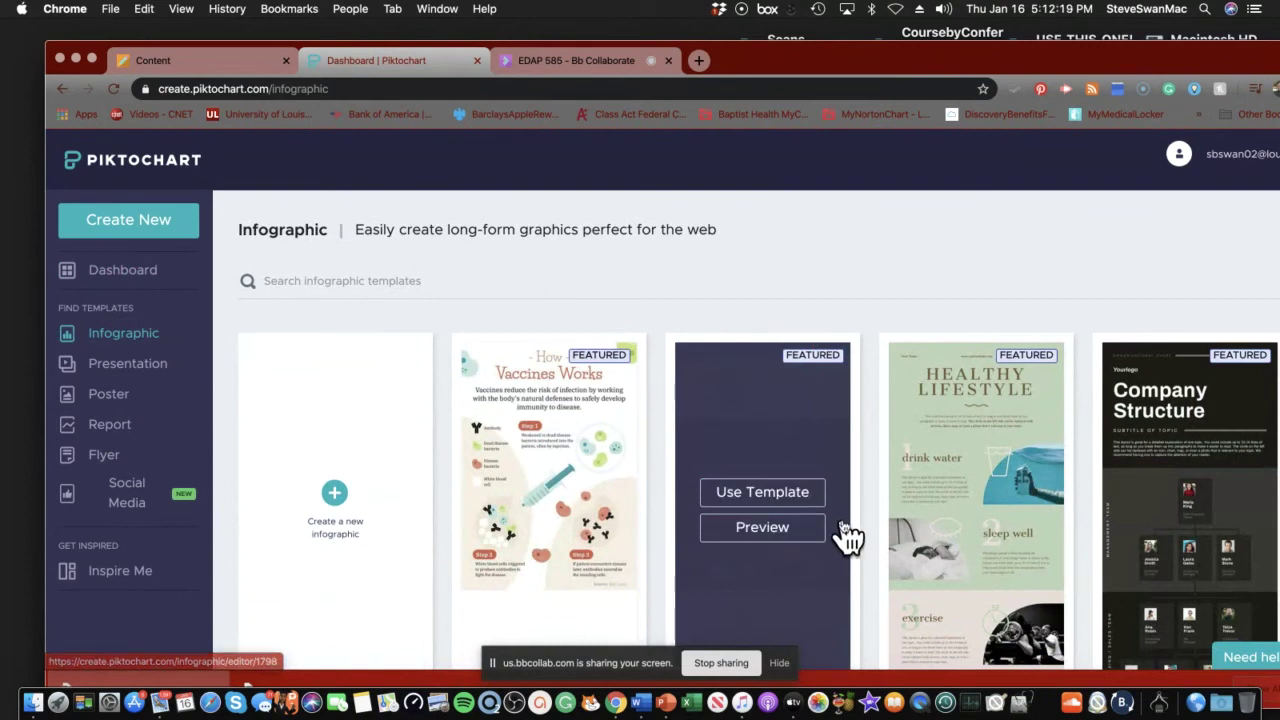
scroll(828, 540, down, 5)
scroll(846, 520, down, 8)
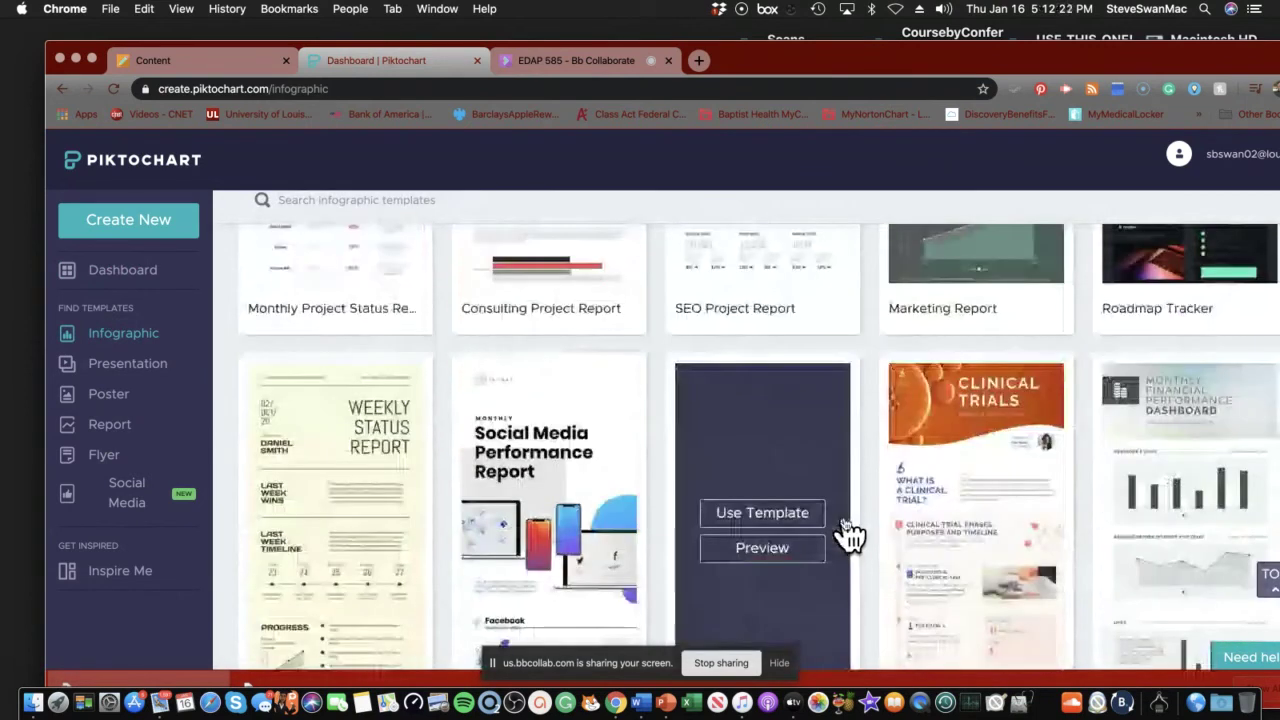
scroll(846, 533, down, 10)
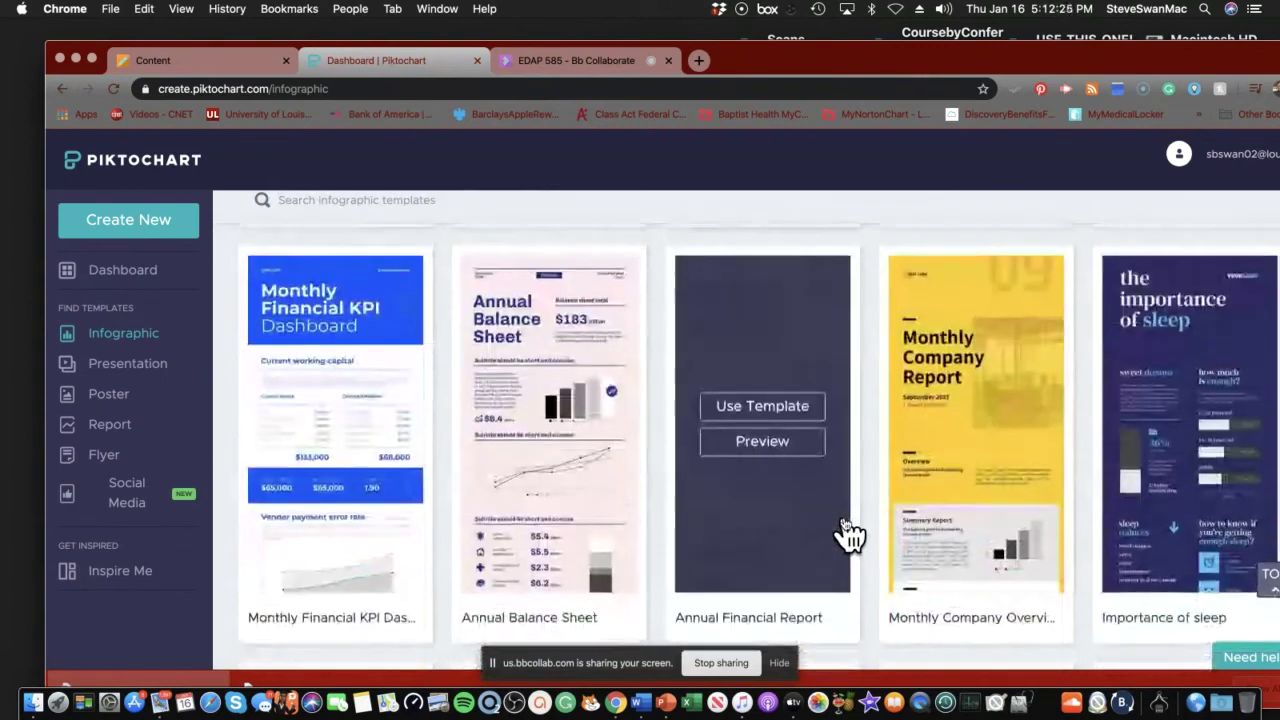
scroll(846, 535, up, 15)
scroll(845, 535, up, 7)
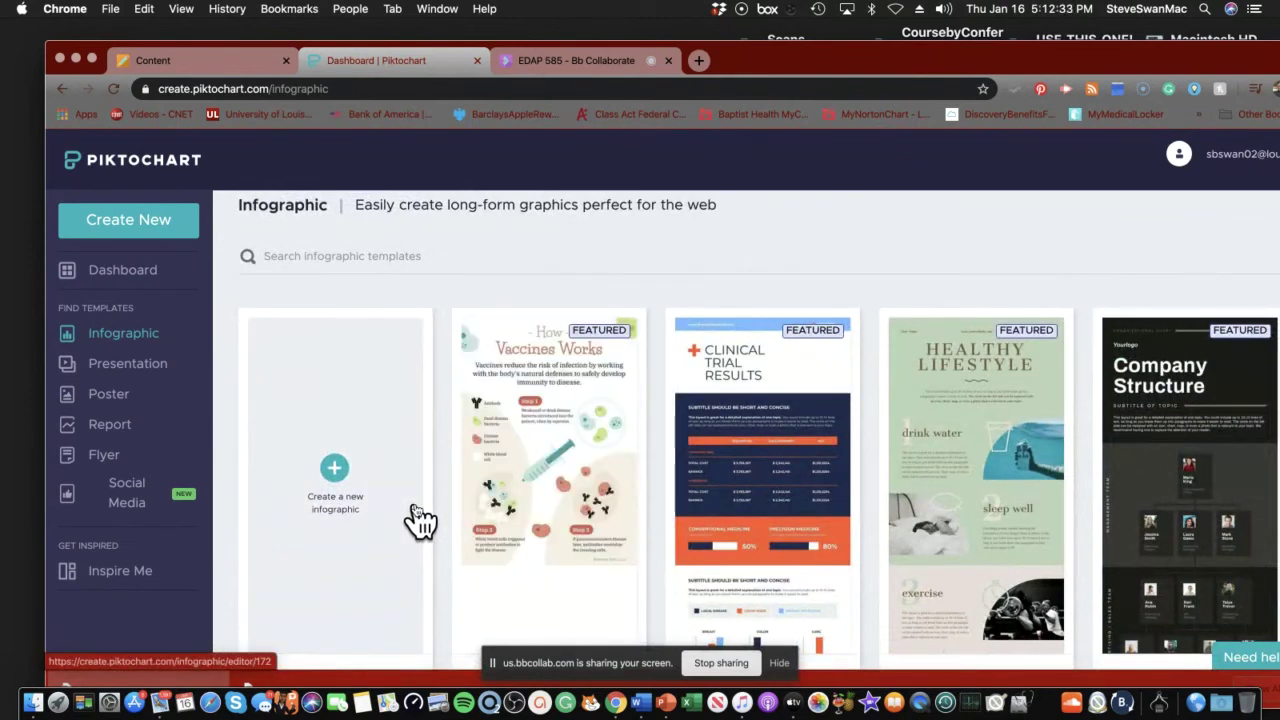
click(336, 472)
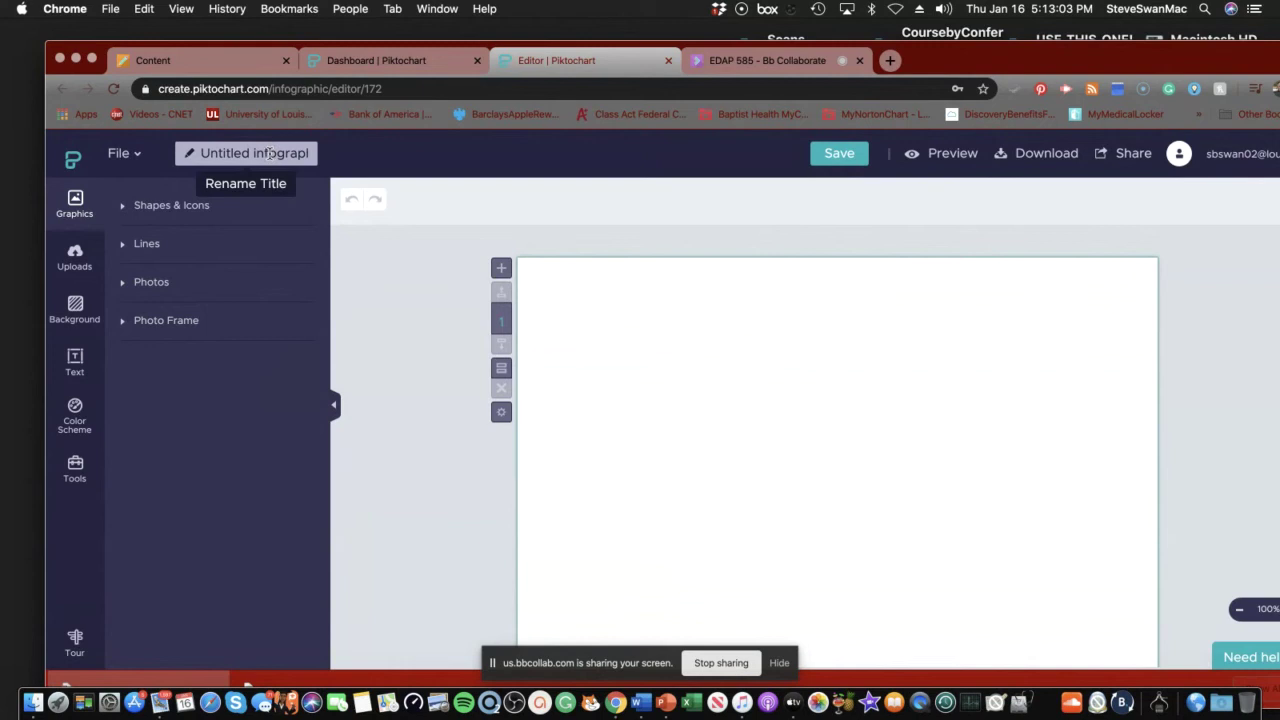
- Rename the untitled infographic to the author's first name followed by "Chap 2 and 3"
click(271, 153)
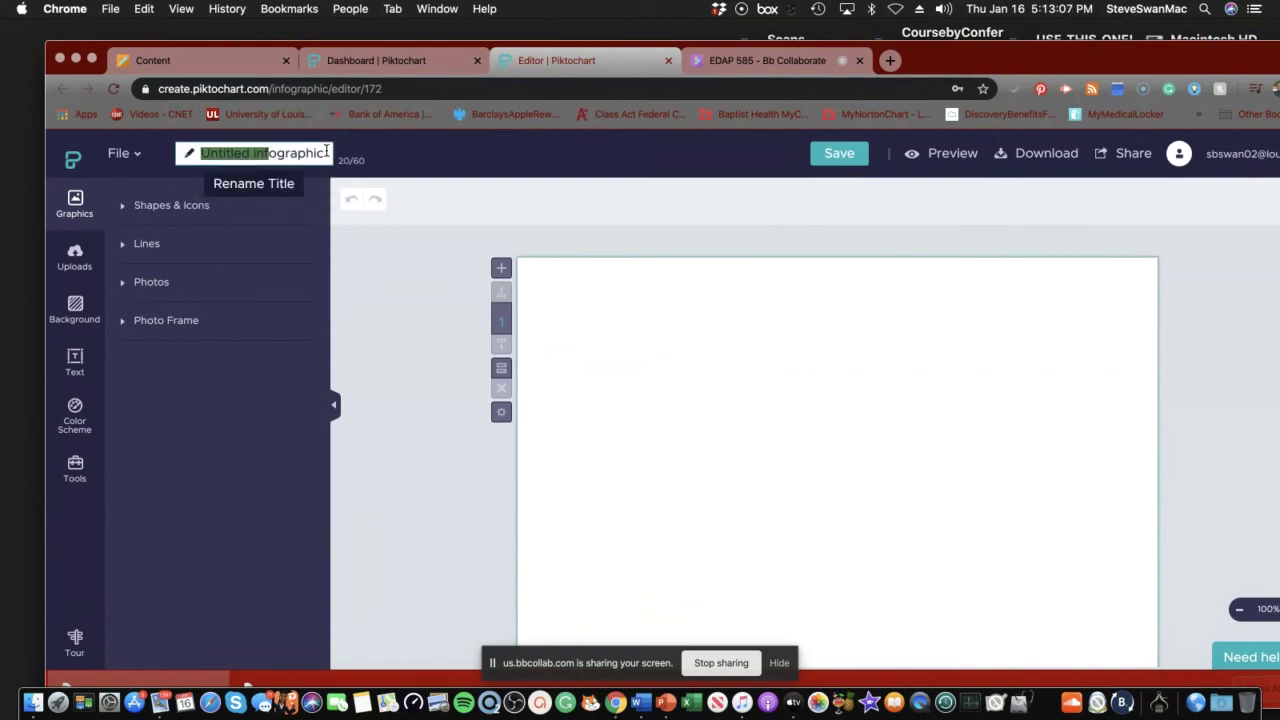
drag(327, 153, 155, 152)
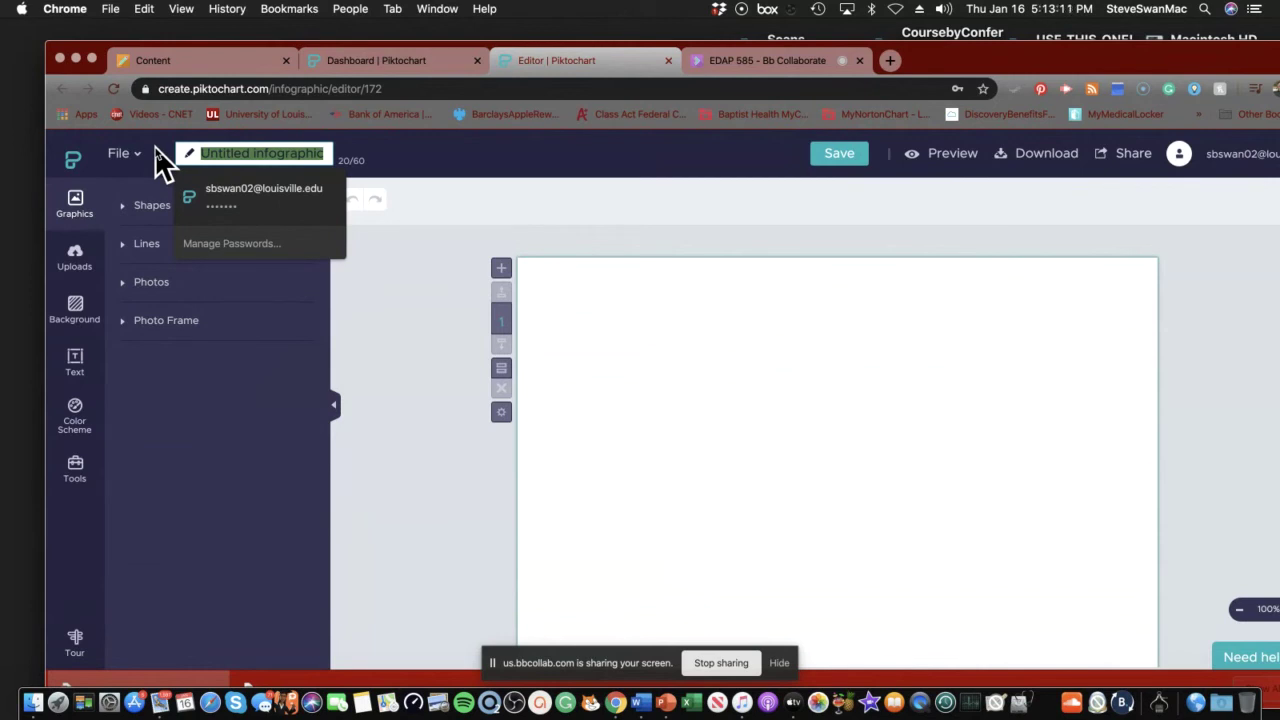
text(Steve Chap 2 and 3)
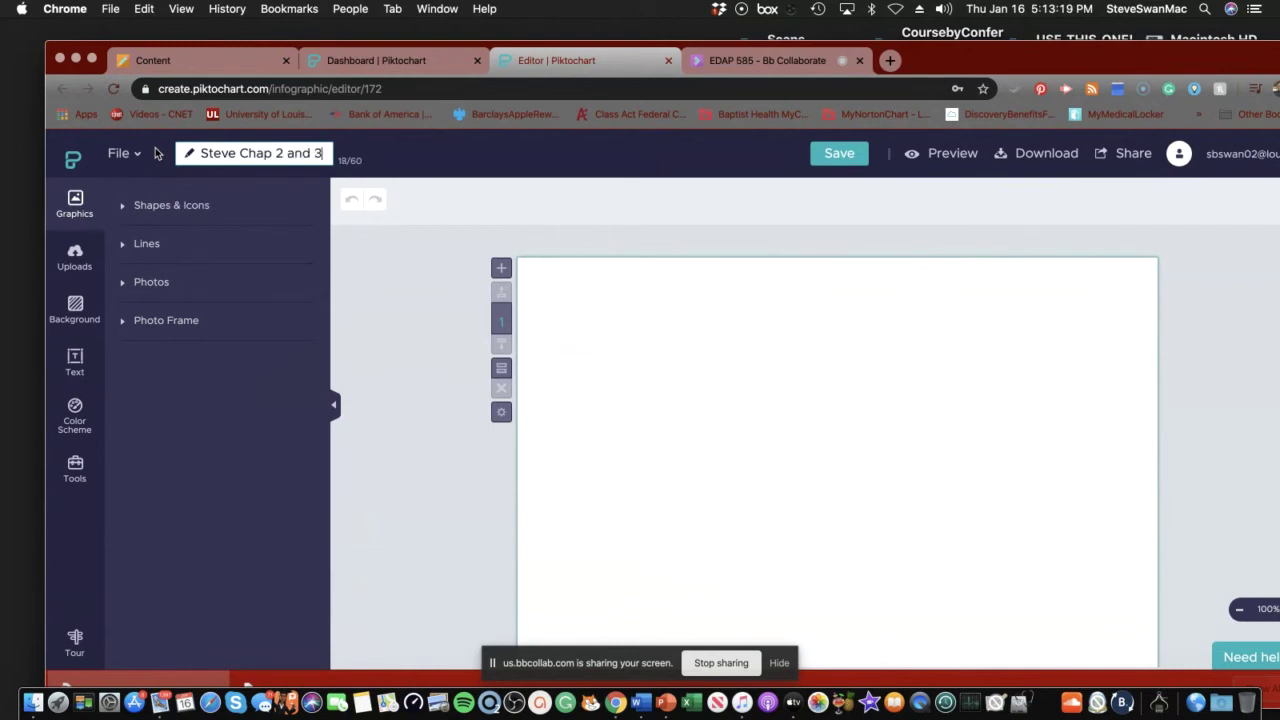
click(242, 152)
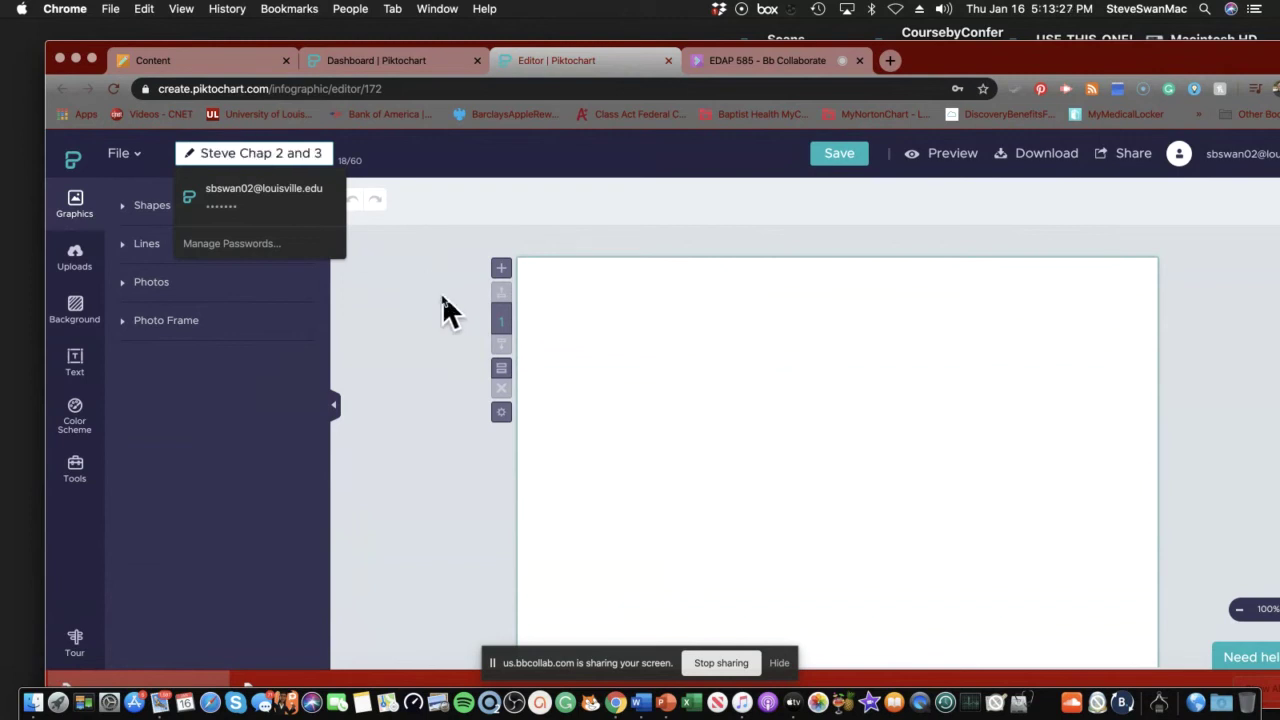
click(414, 285)
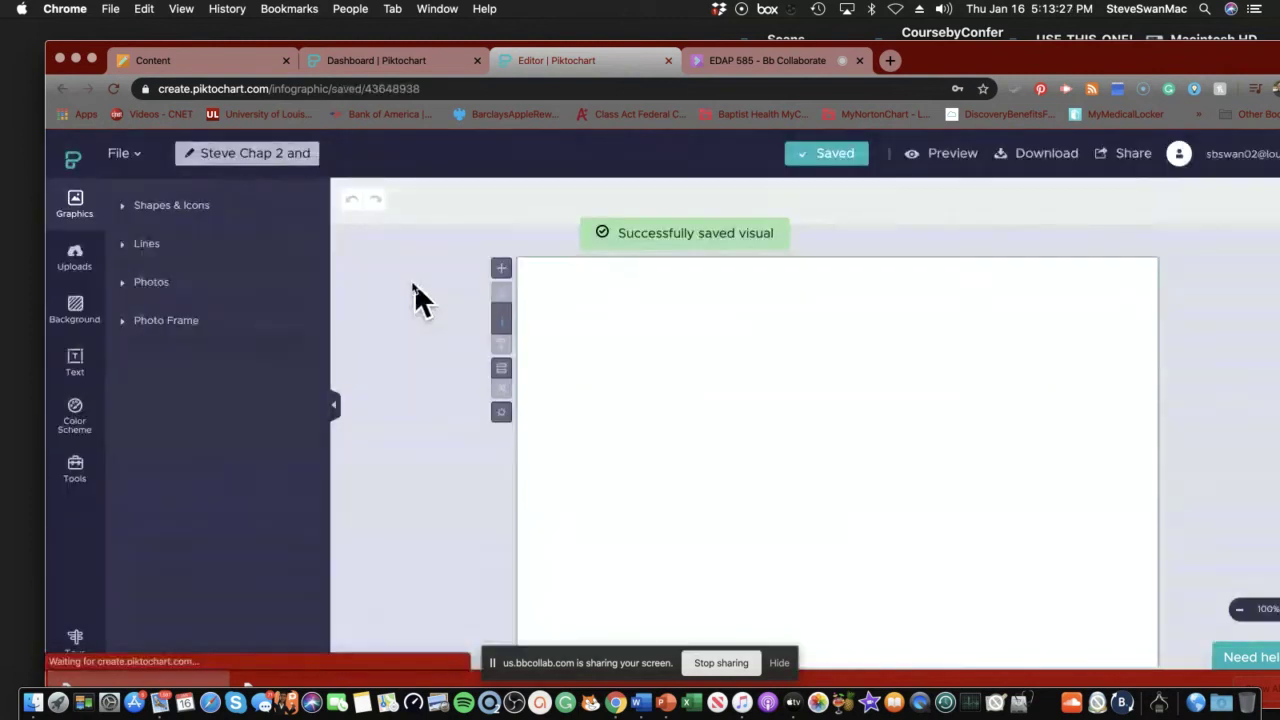
click(245, 152)
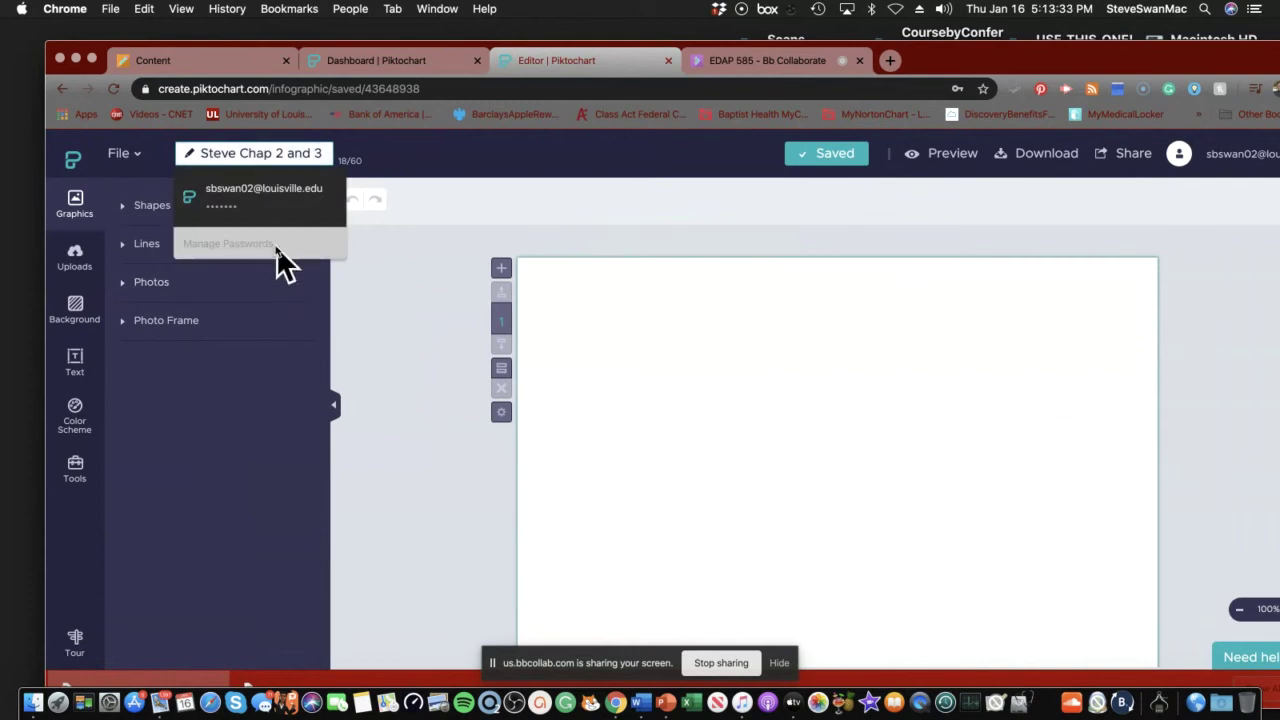
click(382, 314)
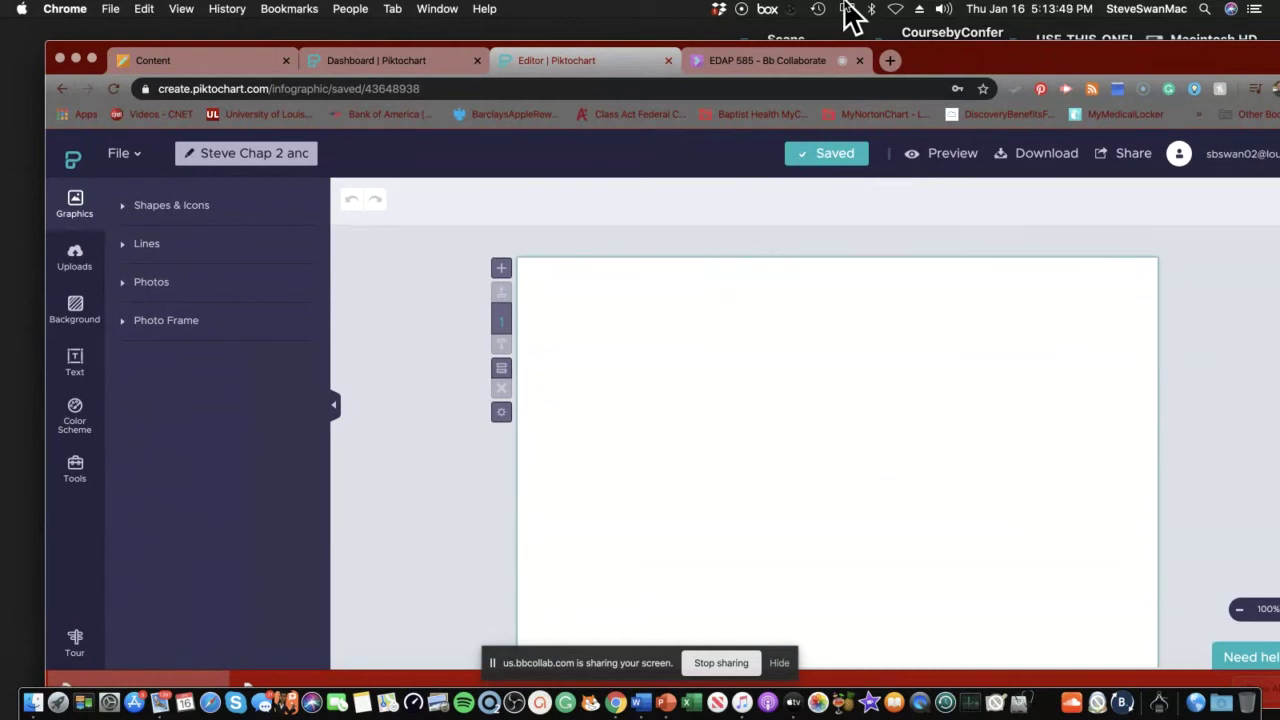
super+click(919, 124)
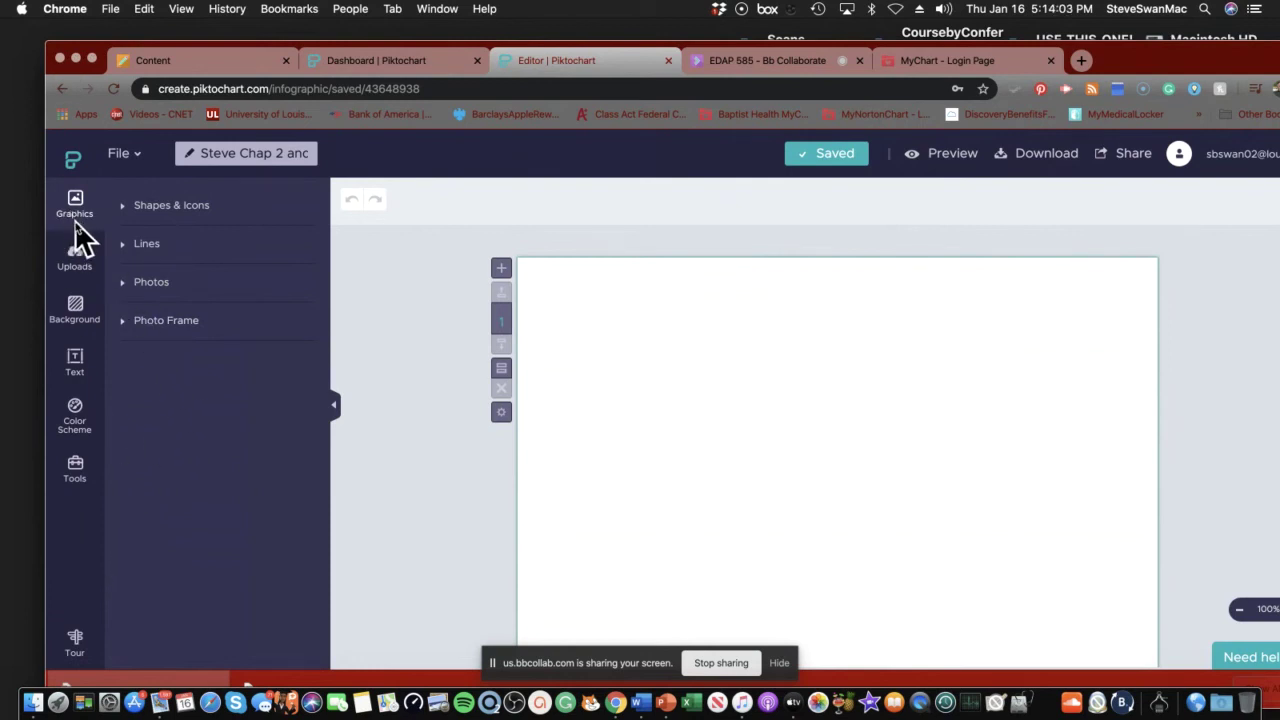
- Look over the basic shapes and icons and the library of previously uploaded images
click(125, 218)
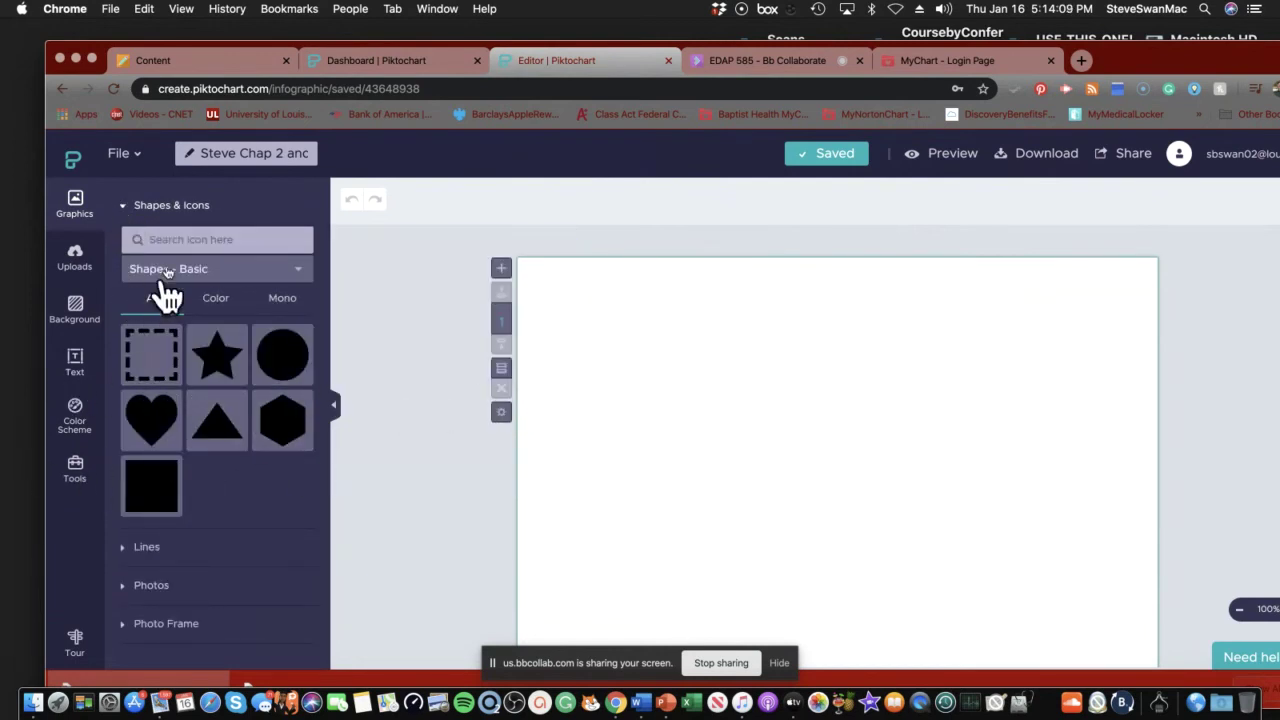
mouse_move(157, 338)
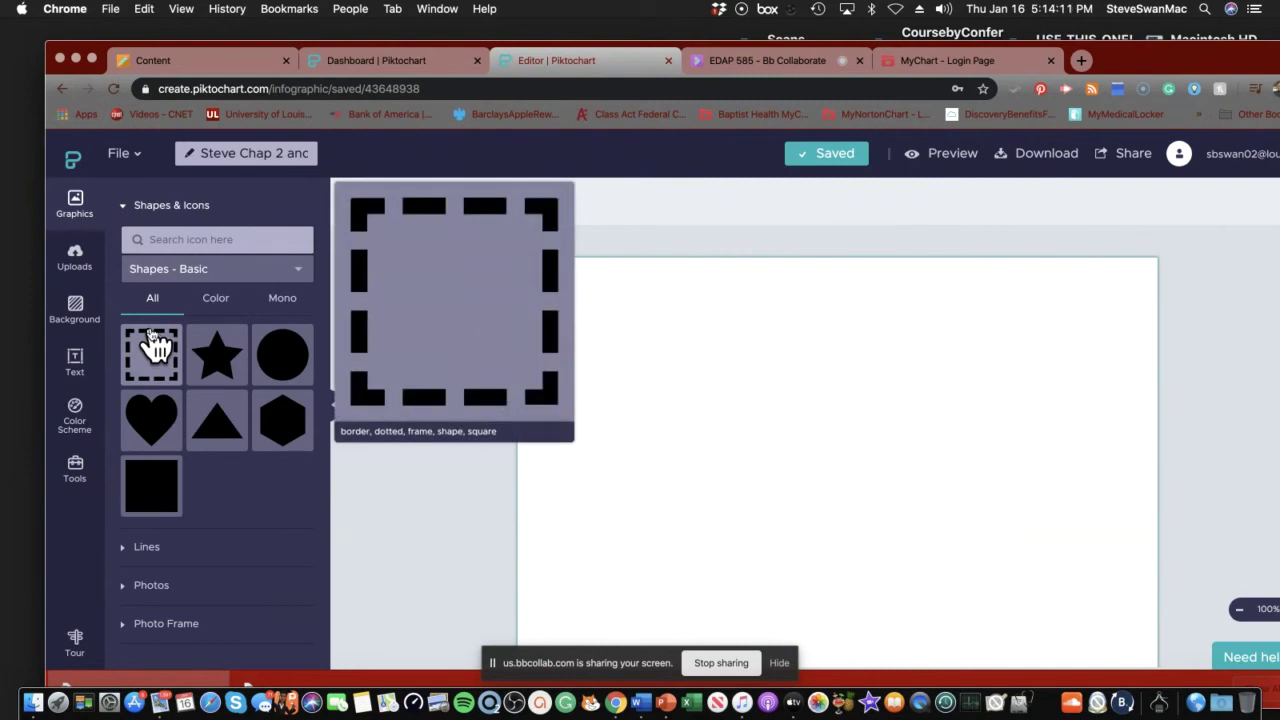
click(74, 262)
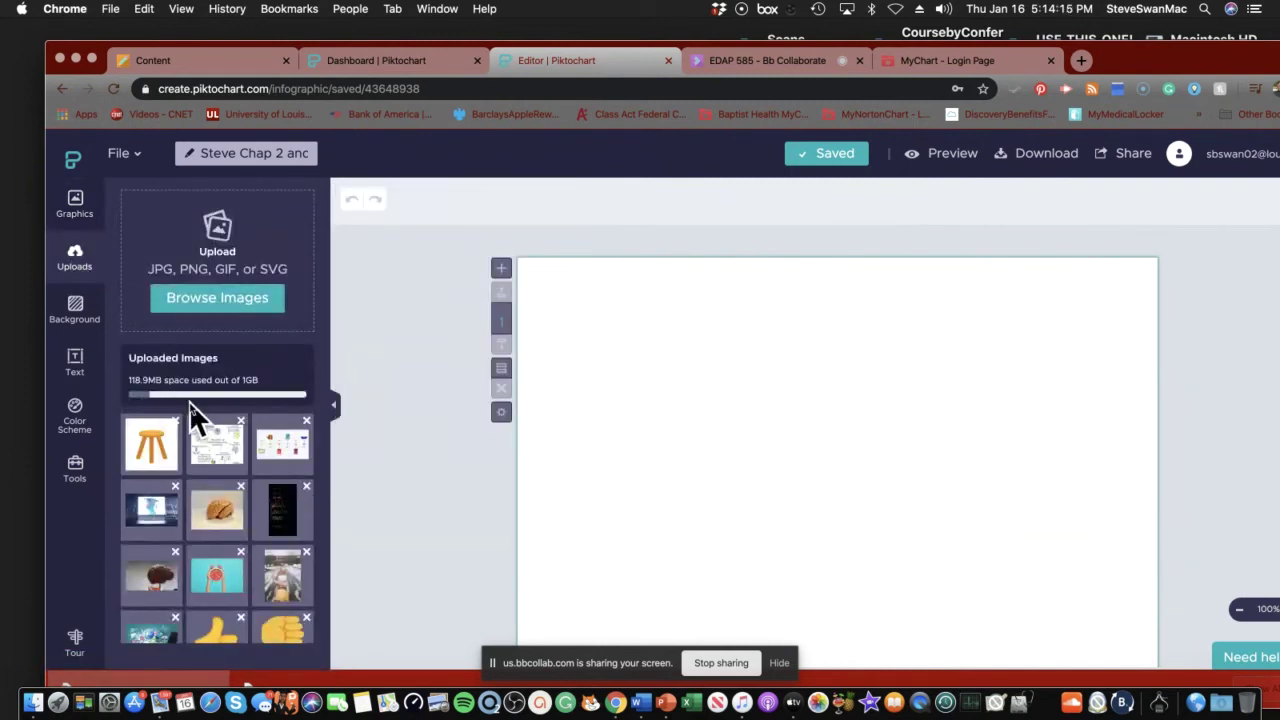
mouse_move(283, 503)
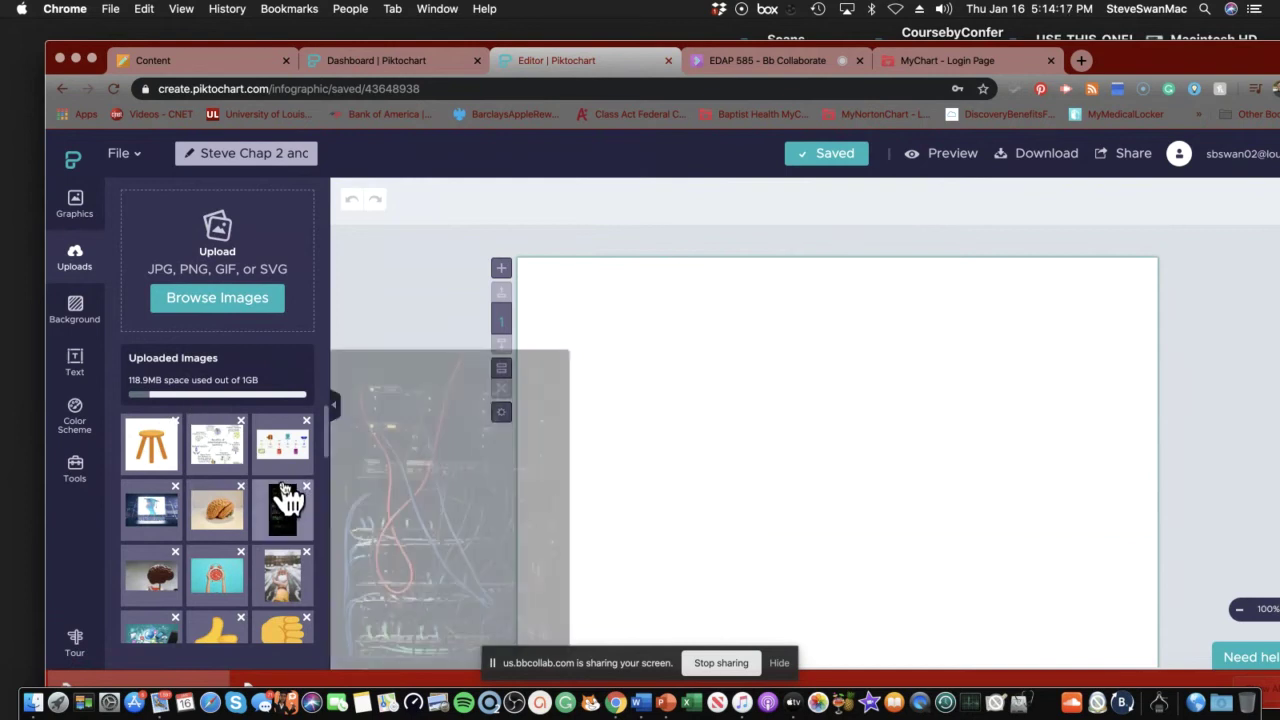
scroll(300, 518, down, 10)
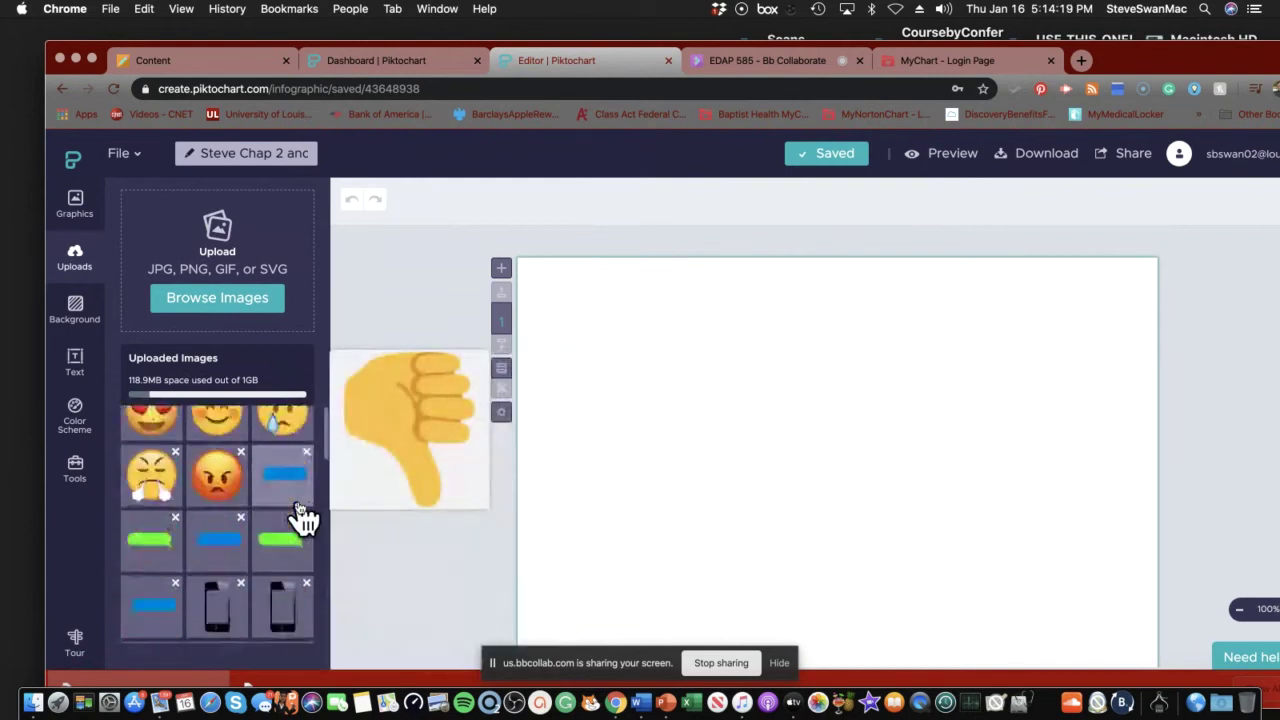
scroll(300, 518, down, 5)
scroll(300, 510, up, 2)
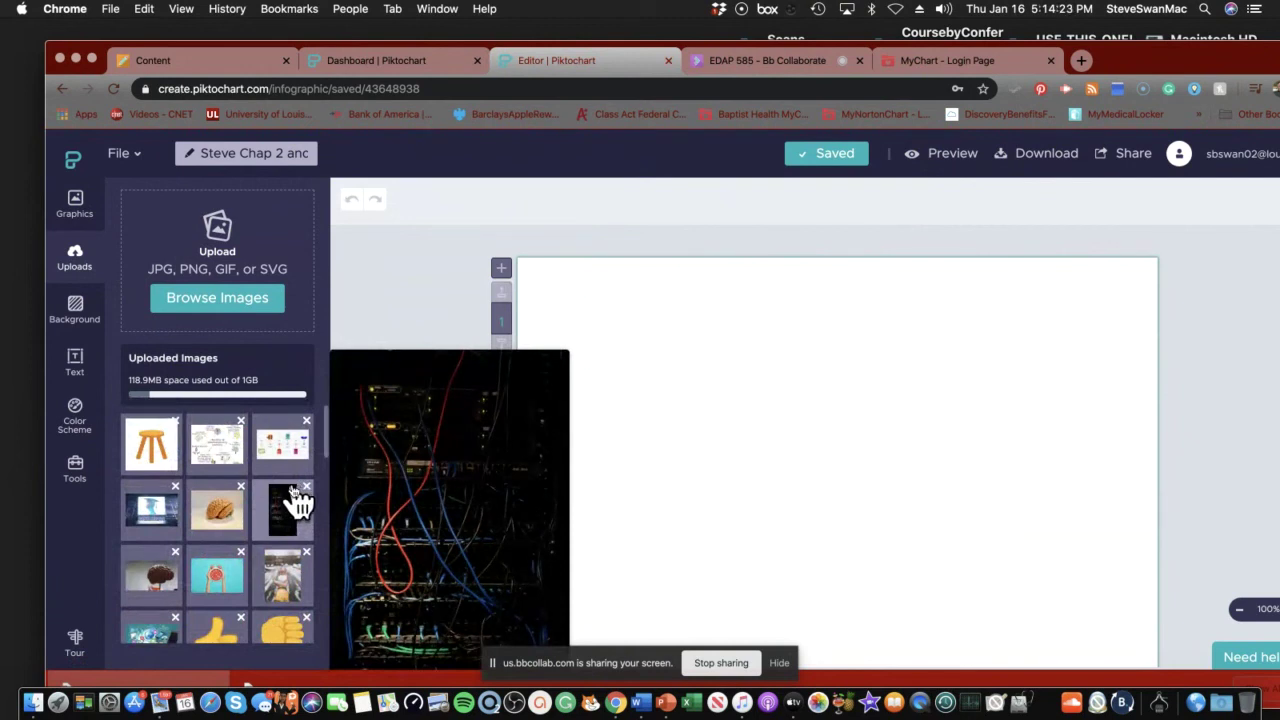
- Place the uploaded wooden stool image on the page and apply the teal gradient background image
click(152, 445)
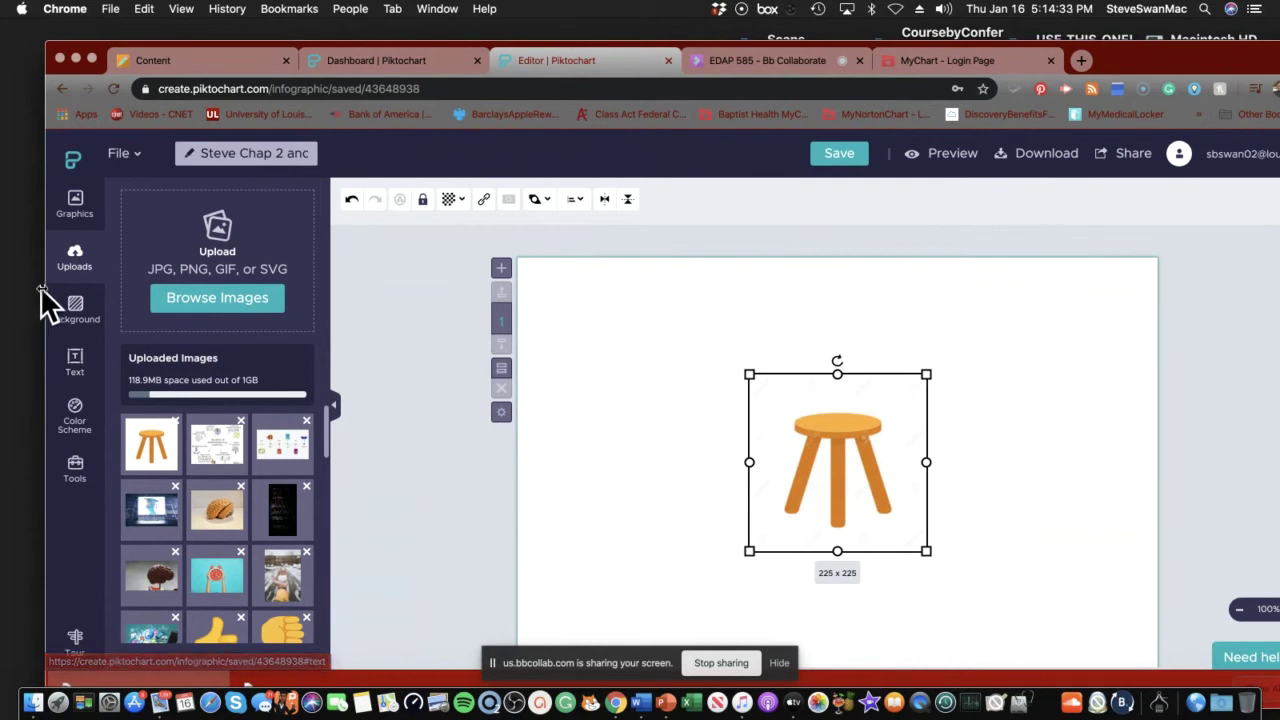
click(75, 320)
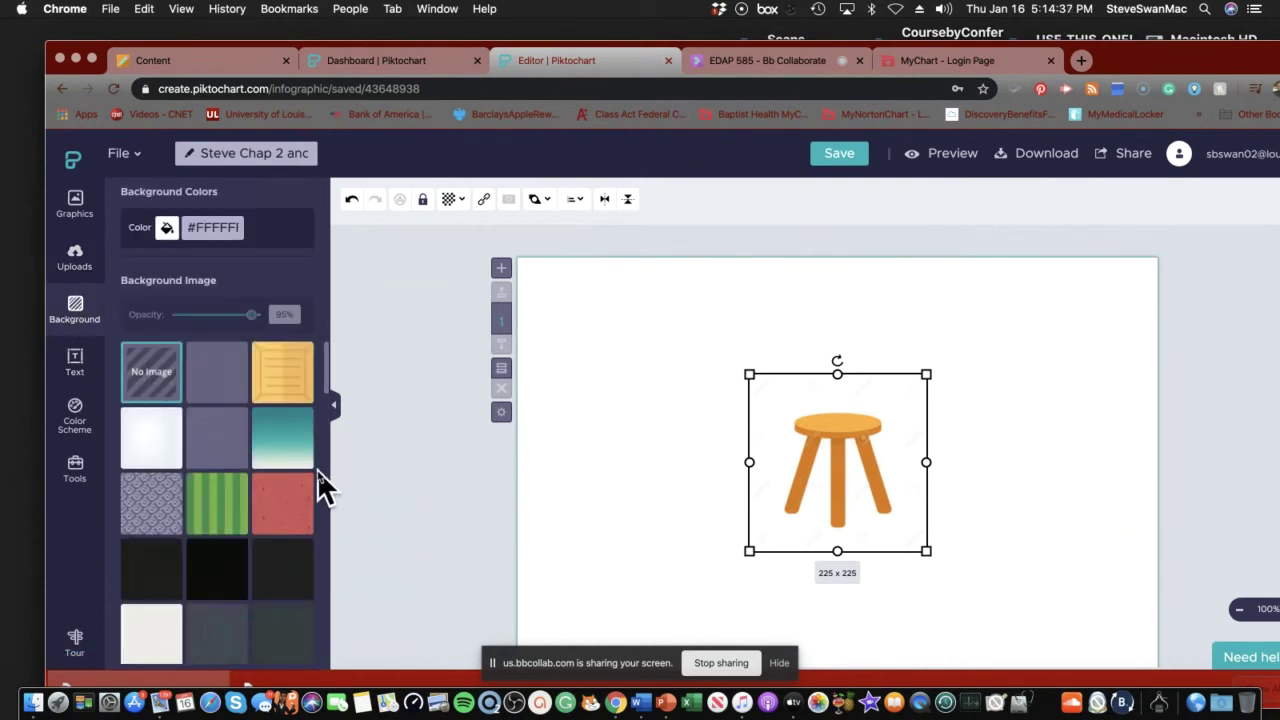
click(297, 457)
scroll(300, 455, down, 1)
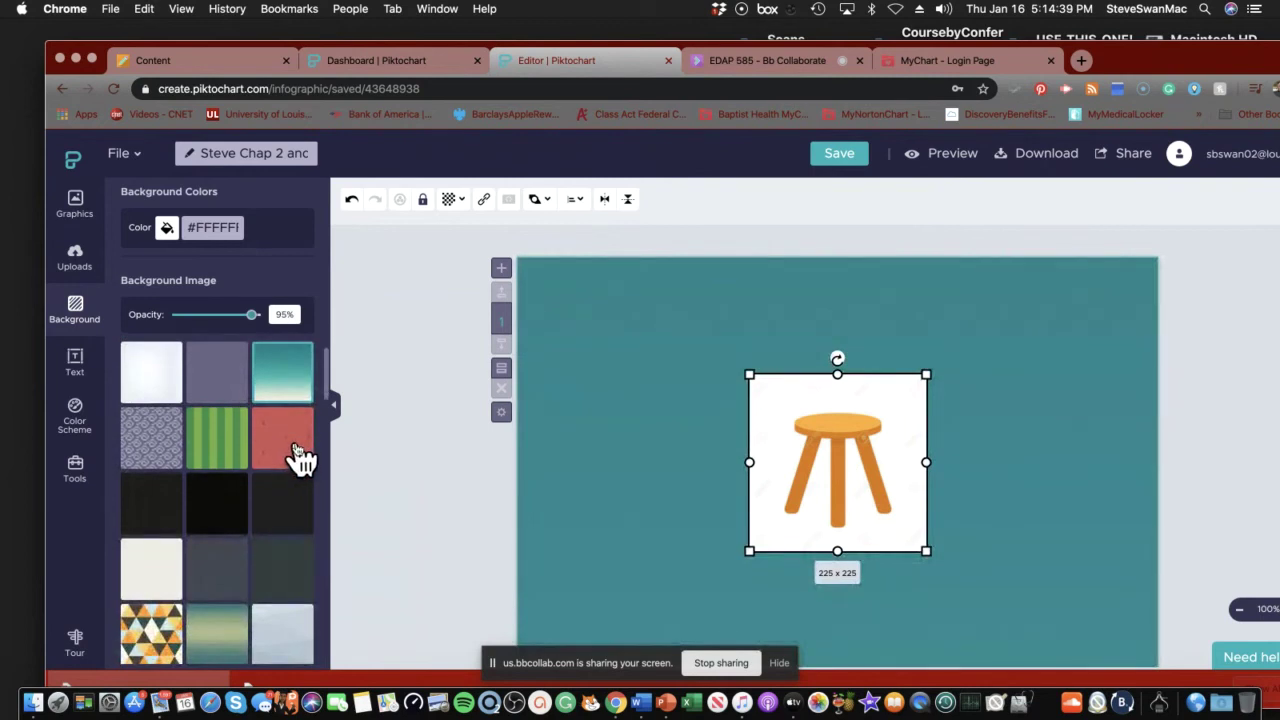
- Delete the wooden stool image from the page
right_click(817, 459)
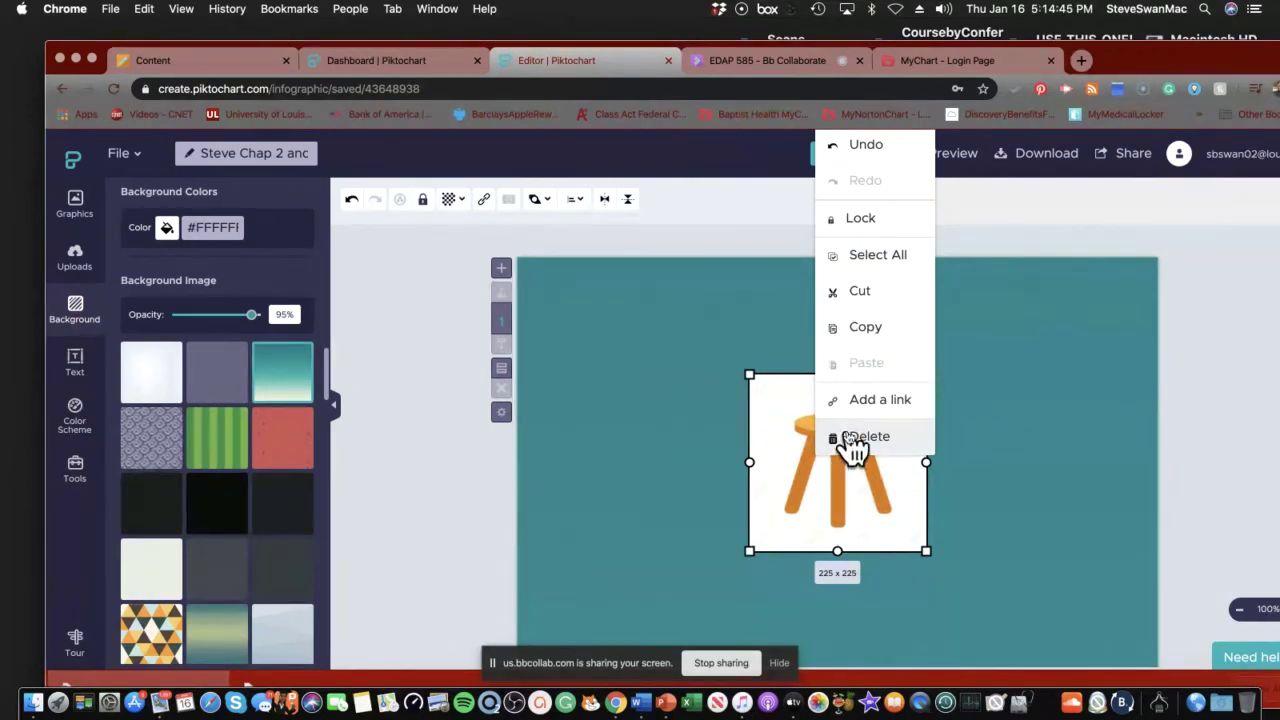
click(853, 437)
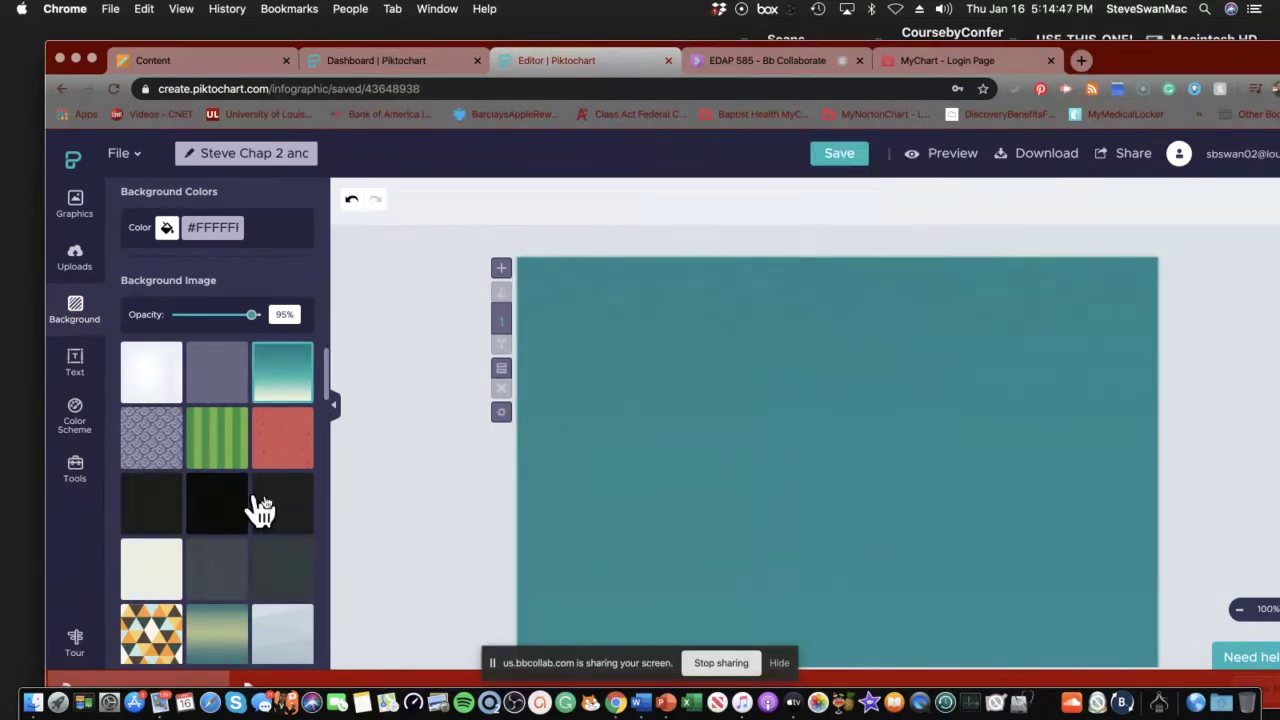
- Add the pink sticky-note text frame to the page and position it near the page's upper middle
click(78, 372)
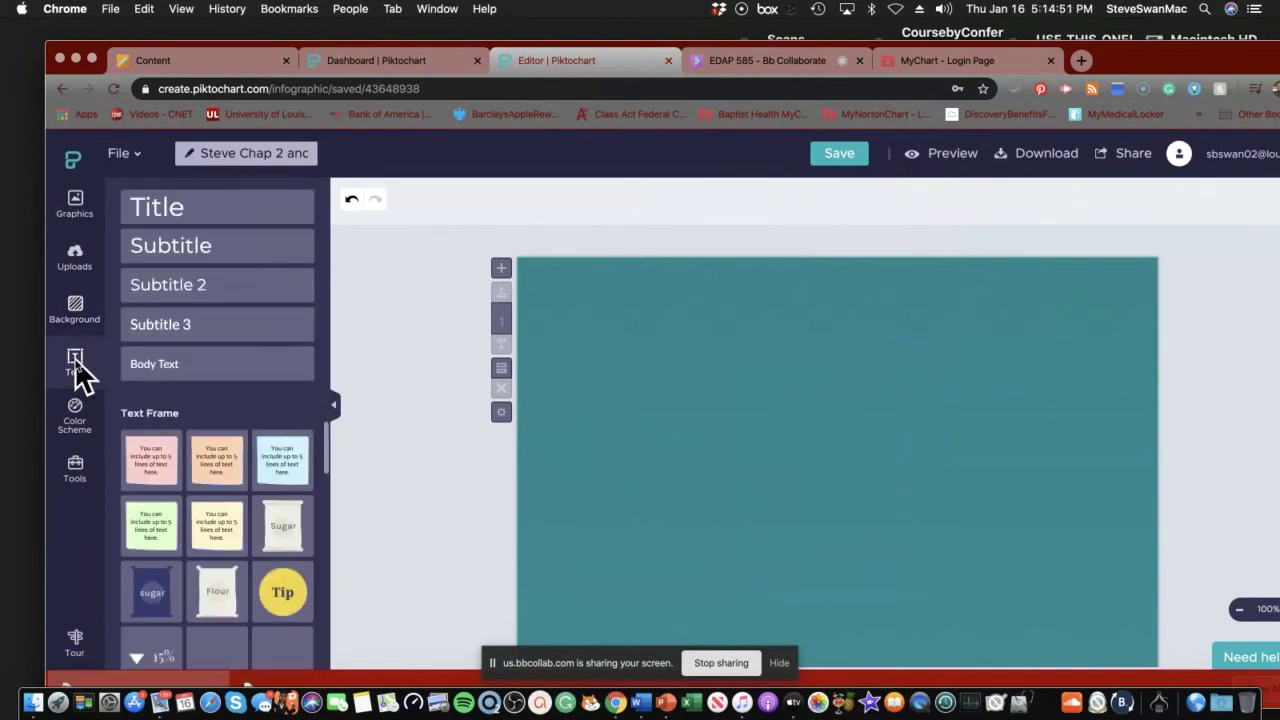
drag(216, 465, 230, 490)
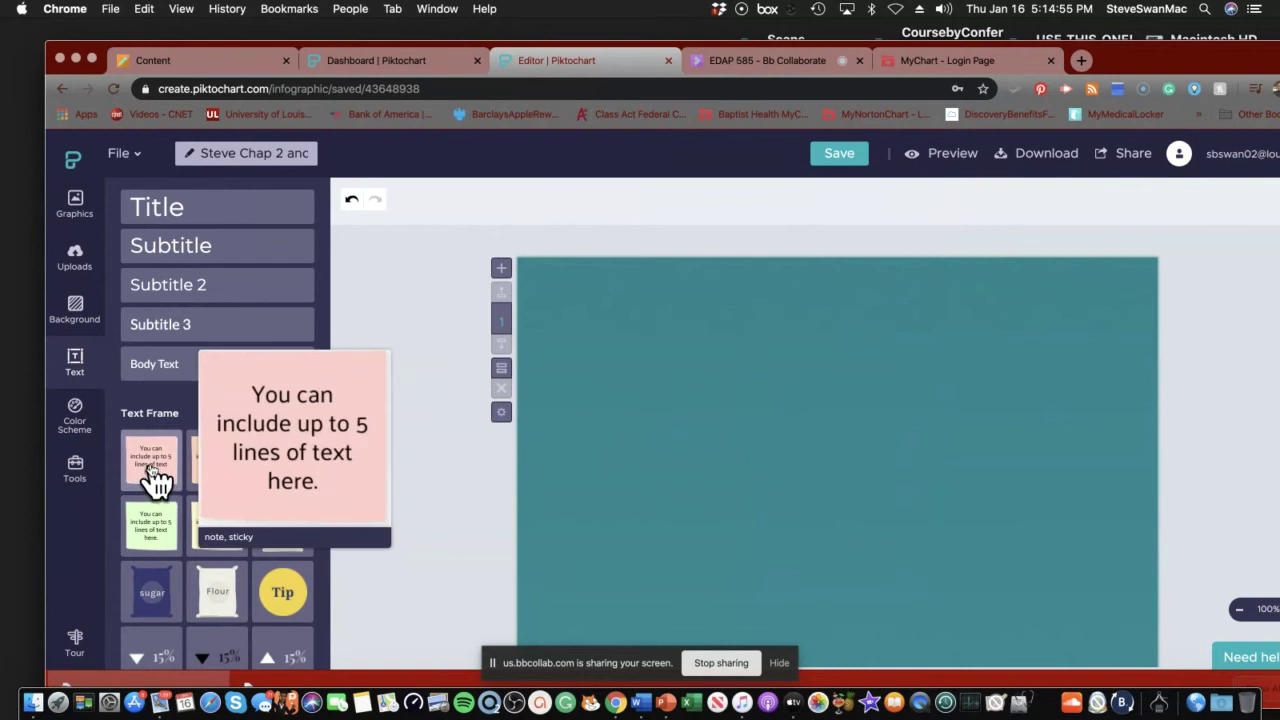
drag(150, 462, 169, 457)
drag(598, 342, 652, 337)
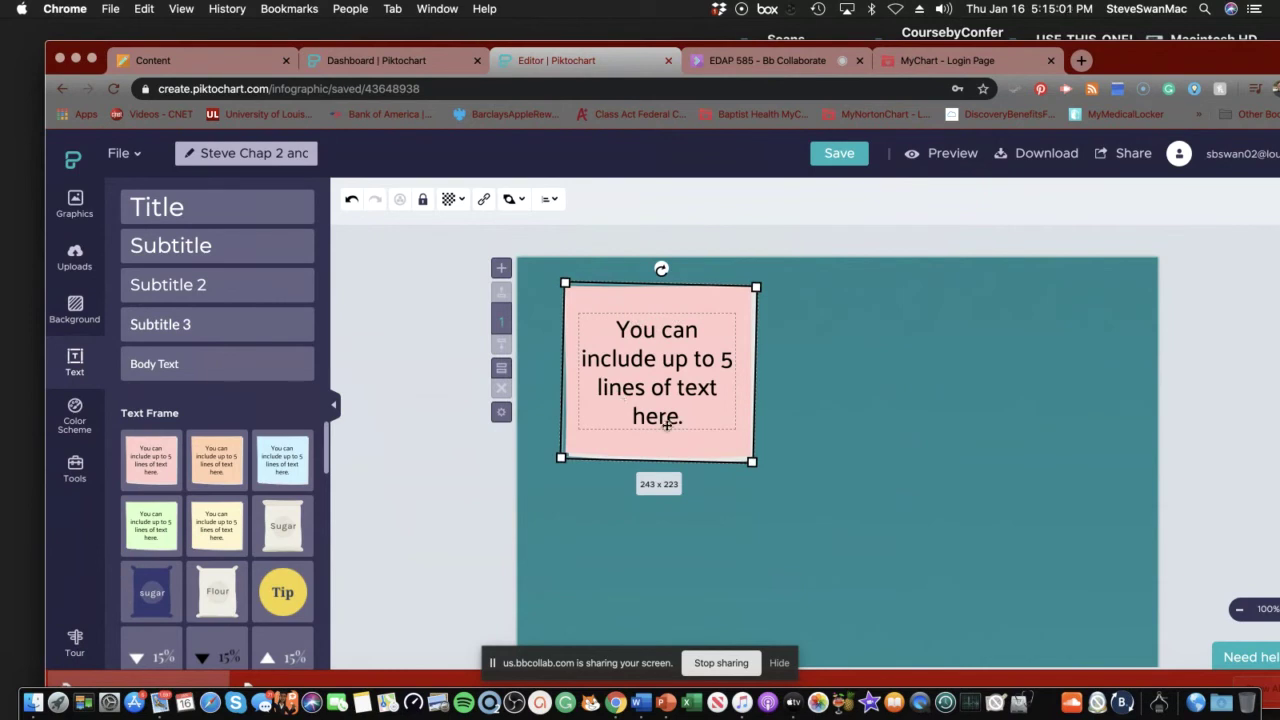
drag(747, 456, 840, 454)
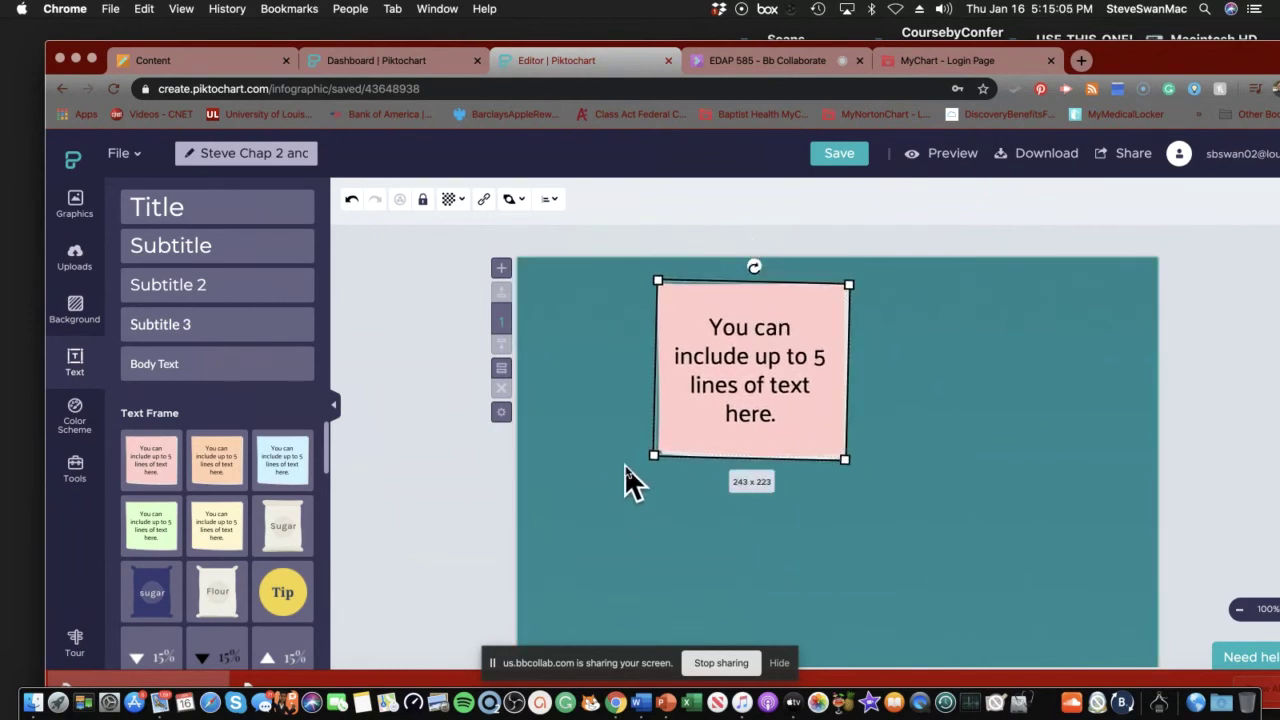
- Enlarge the pink sticky note to about 378 x 347 and rotate it counterclockwise
drag(654, 457, 543, 552)
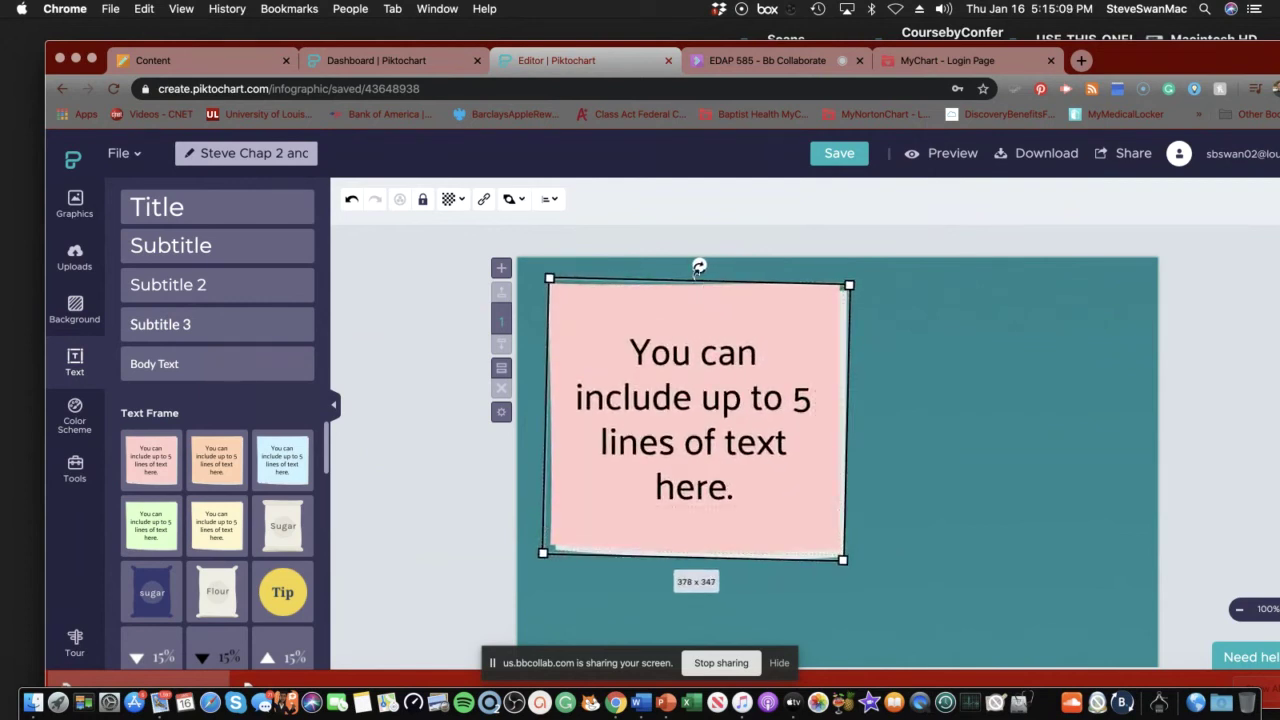
drag(699, 266, 628, 277)
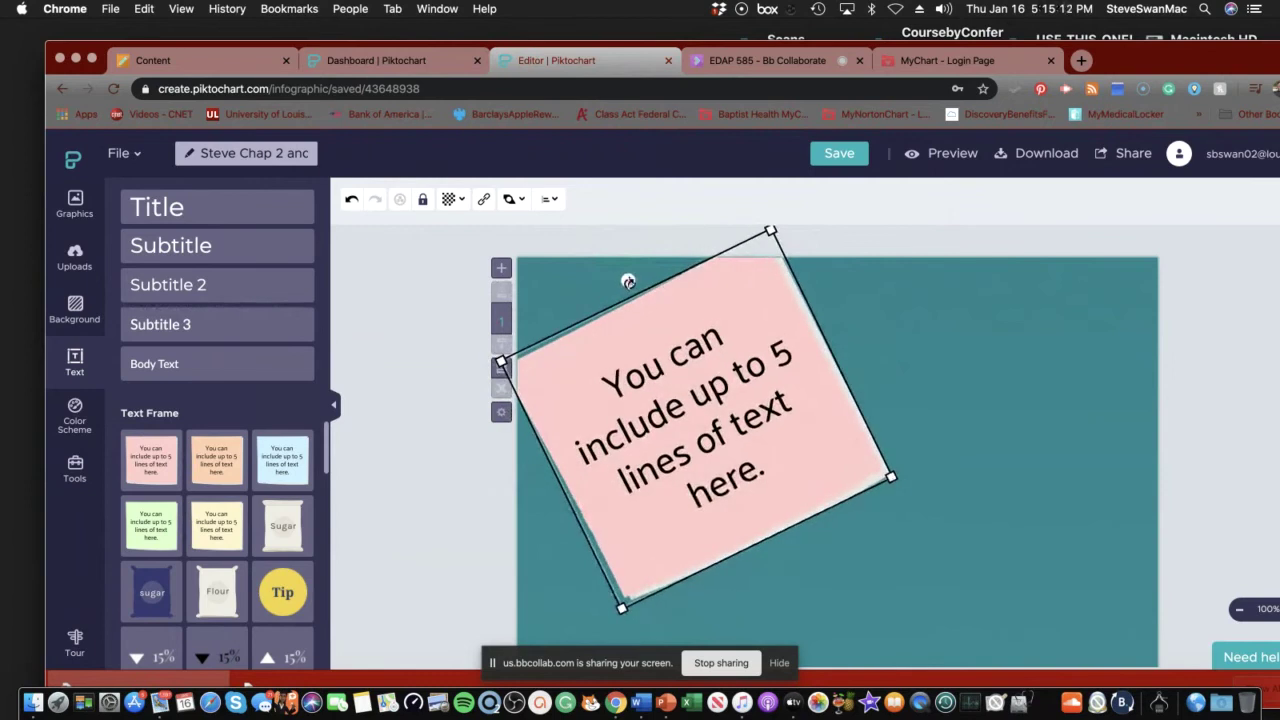
click(903, 353)
- Delete the rotated pink sticky note from the page
click(688, 409)
right_click(689, 408)
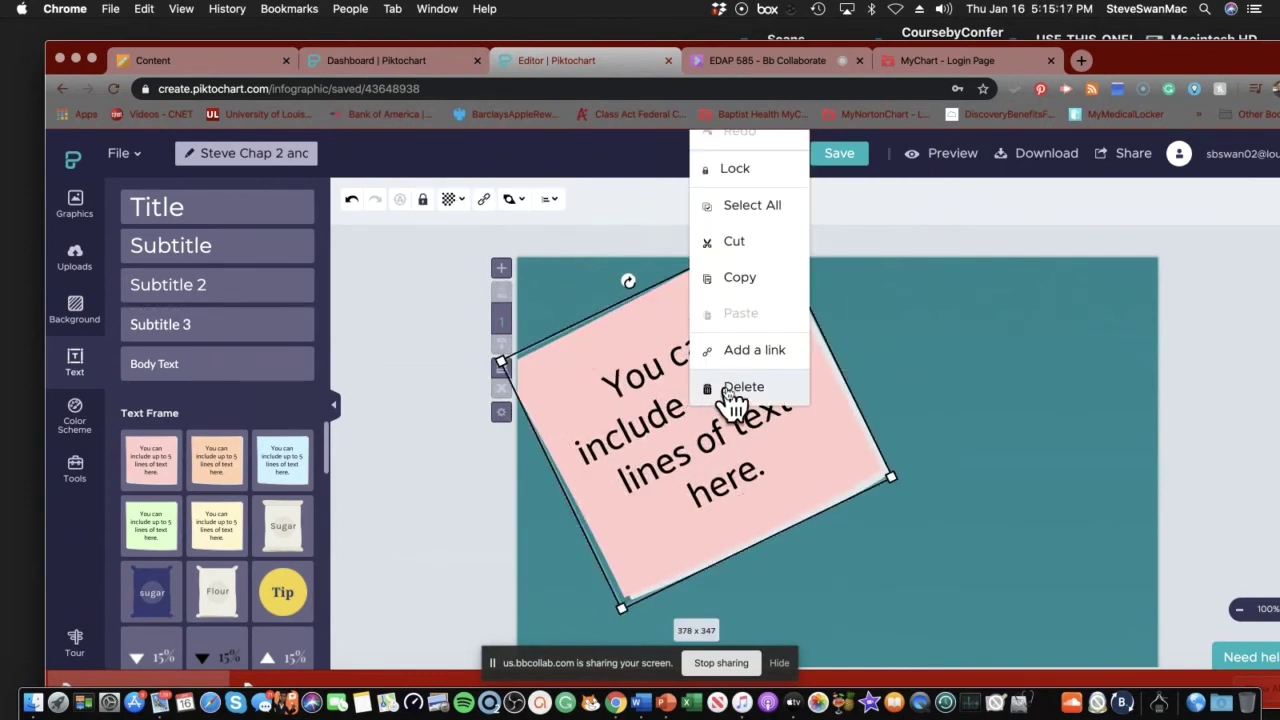
click(735, 388)
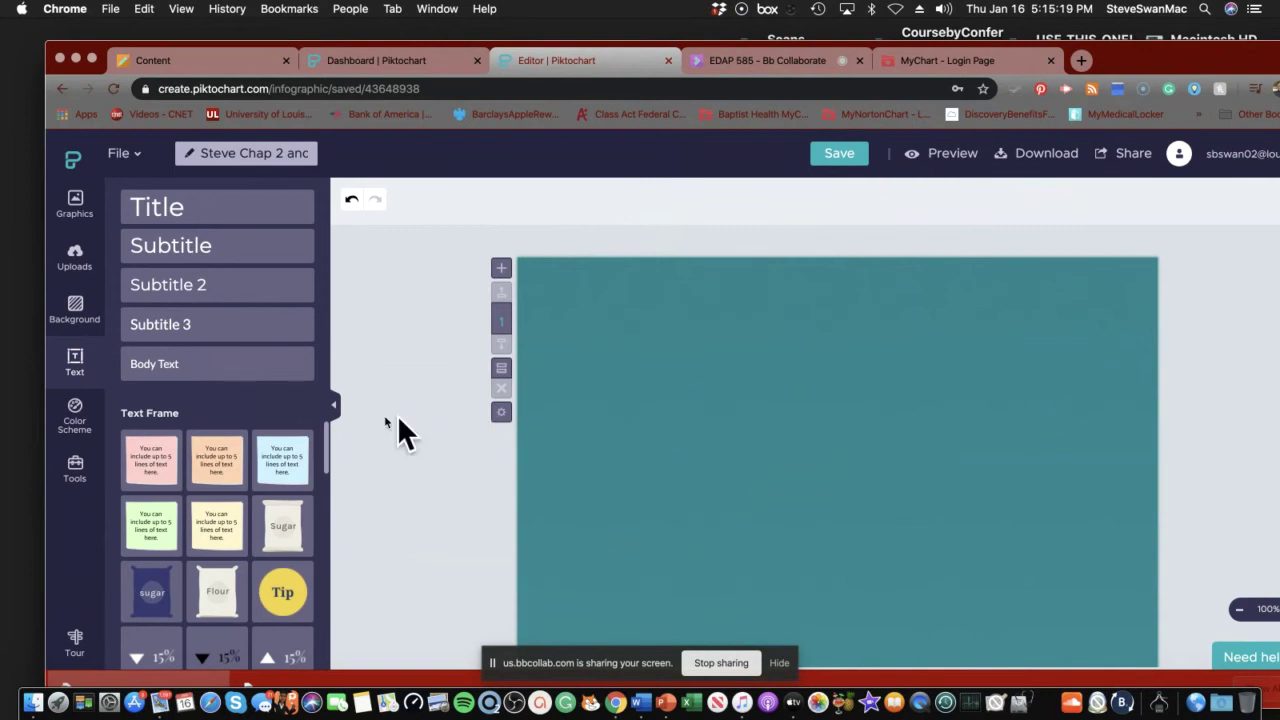
- Open the video tool and try to insert a video from the Video URL field
click(74, 466)
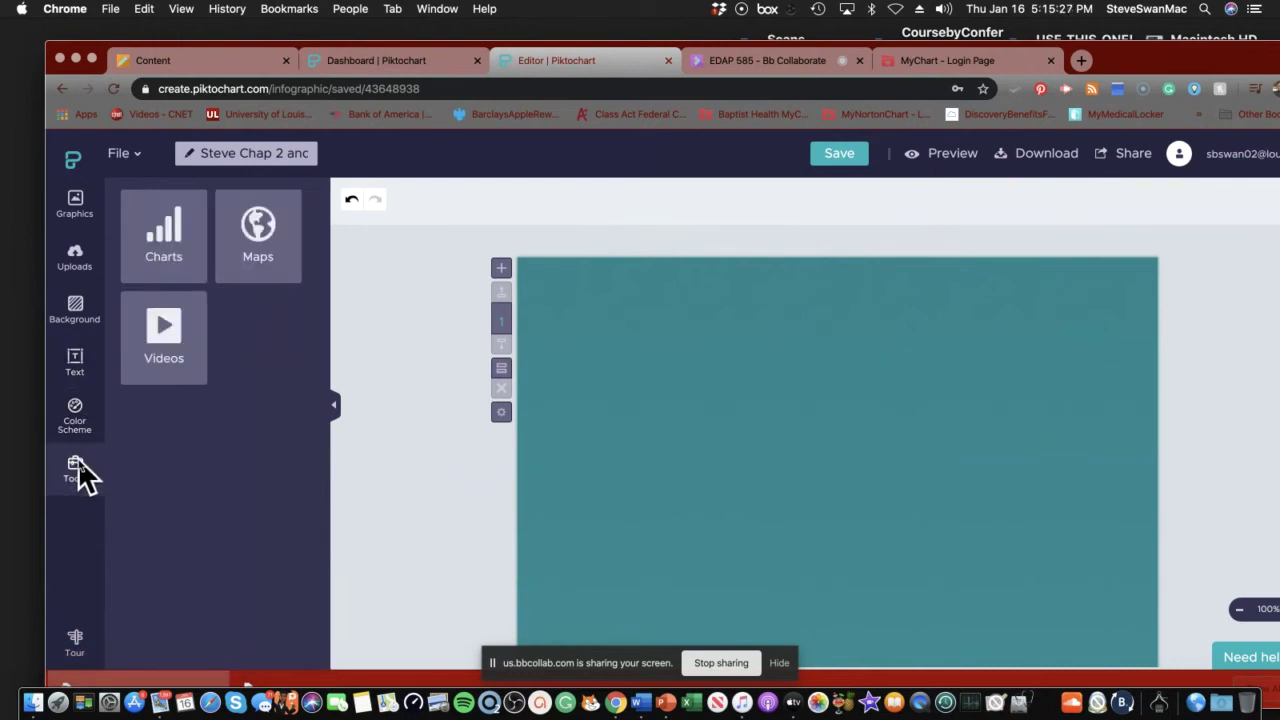
click(165, 356)
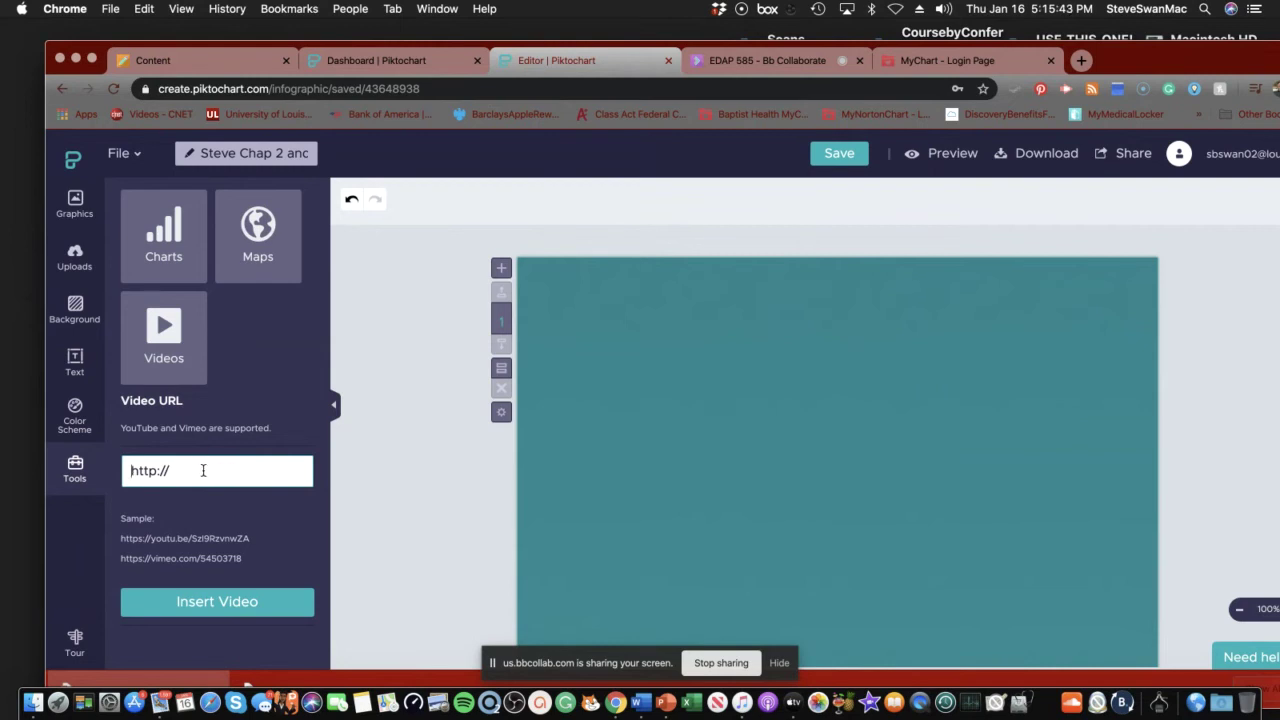
text(bikes)
key(Return)
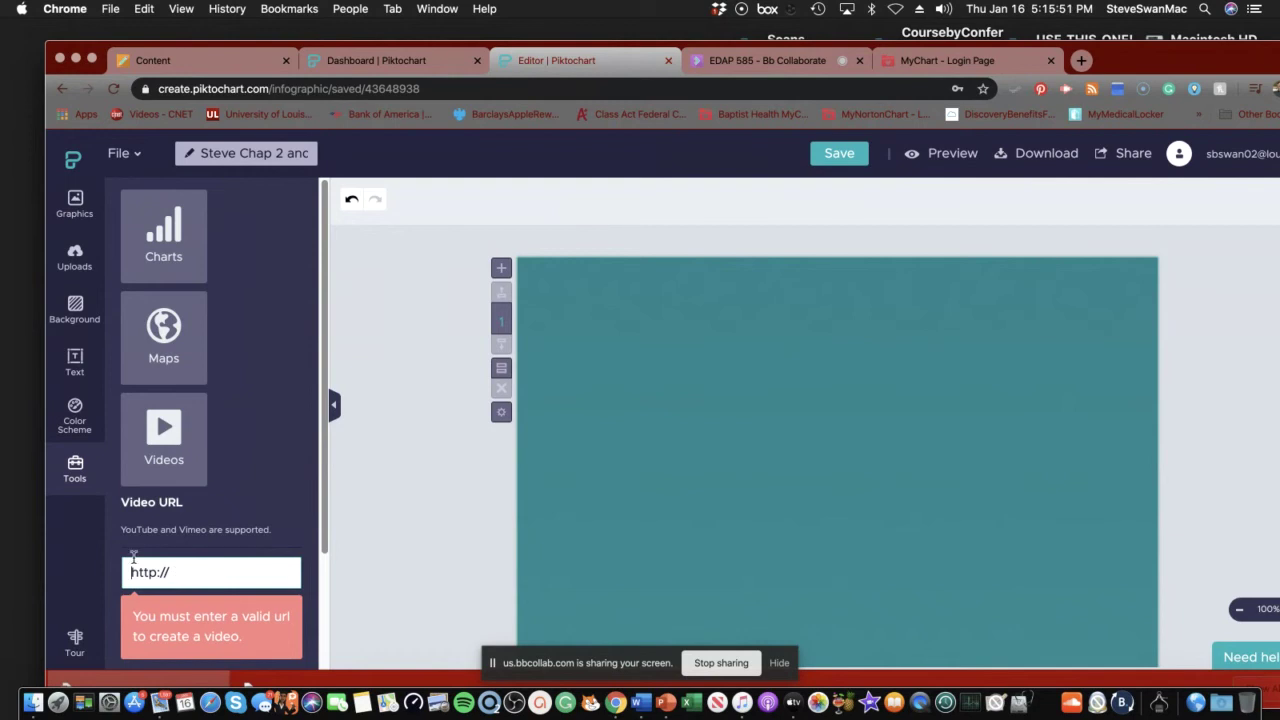
click(158, 446)
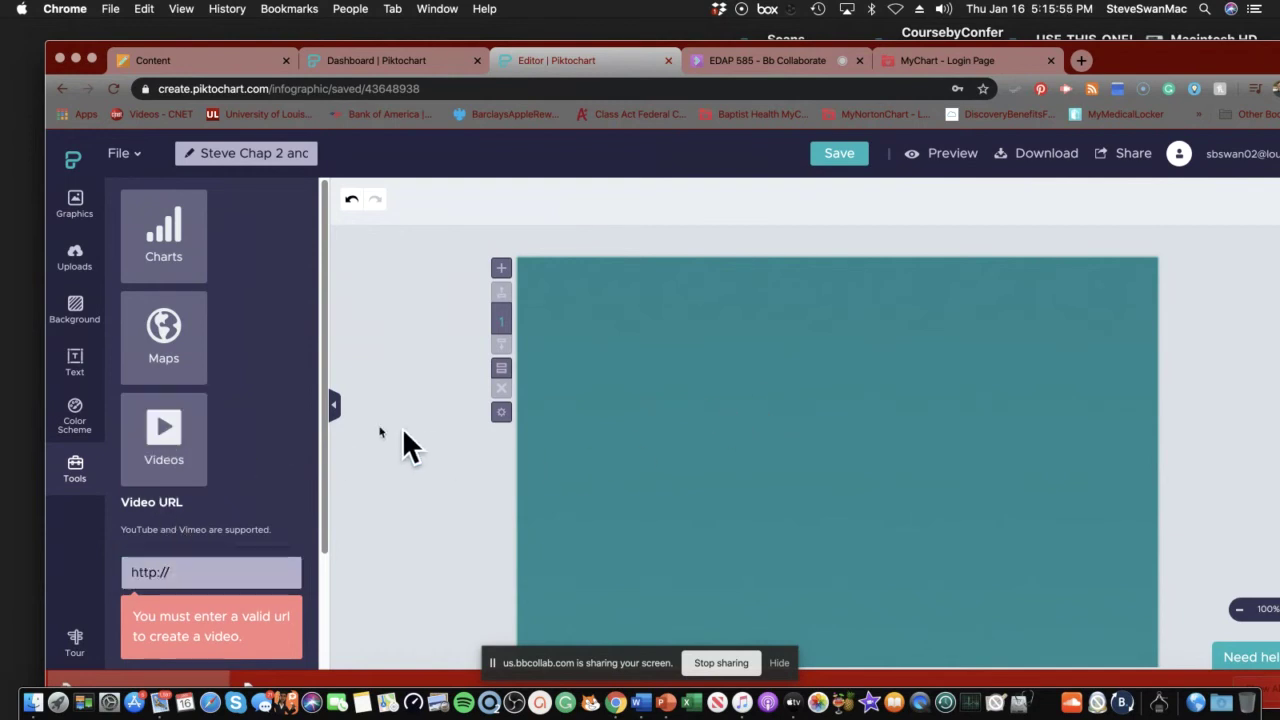
- Look over the world map picker and the chart editor with its sample pyramid chart, cancelling each without inserting anything
click(172, 330)
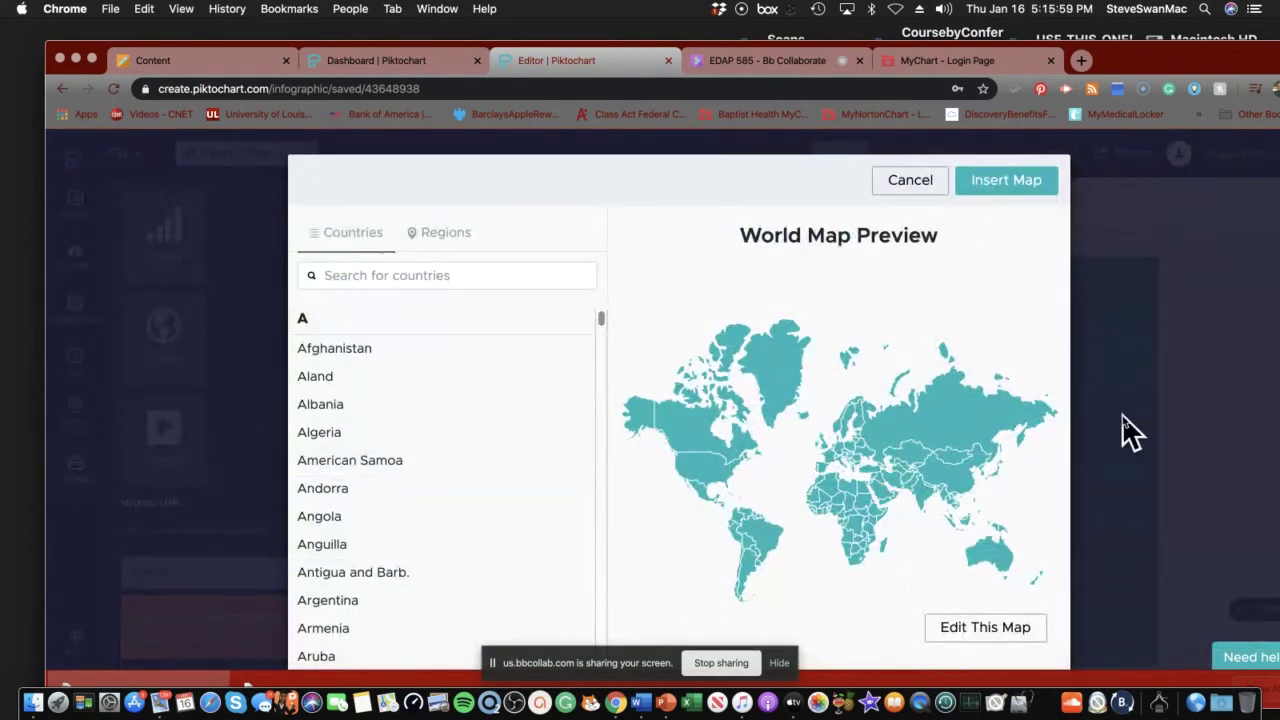
click(912, 182)
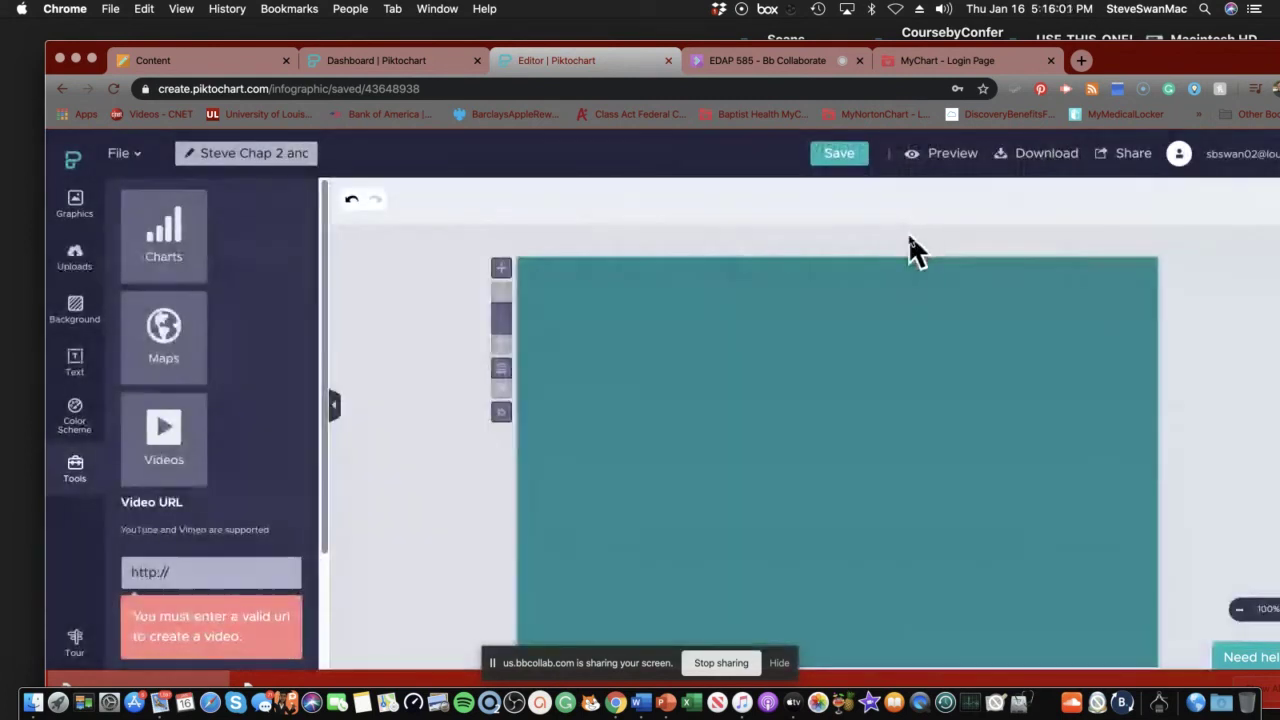
click(172, 262)
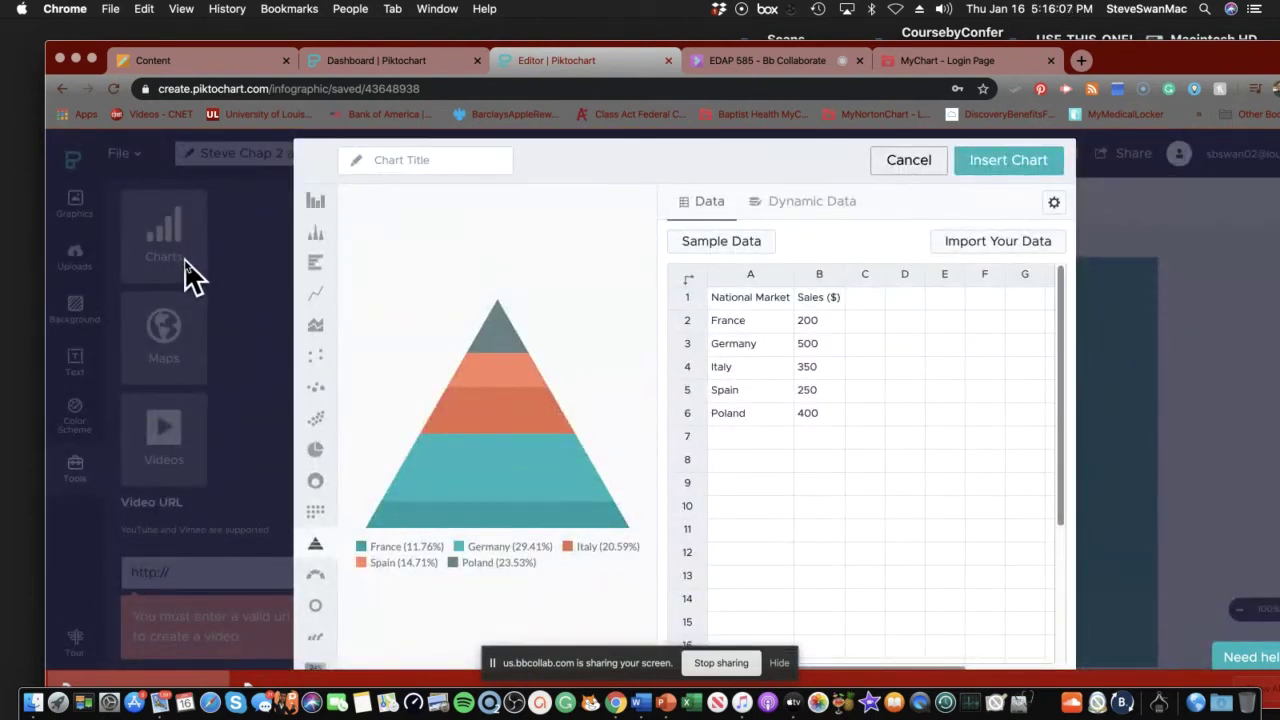
mouse_move(558, 373)
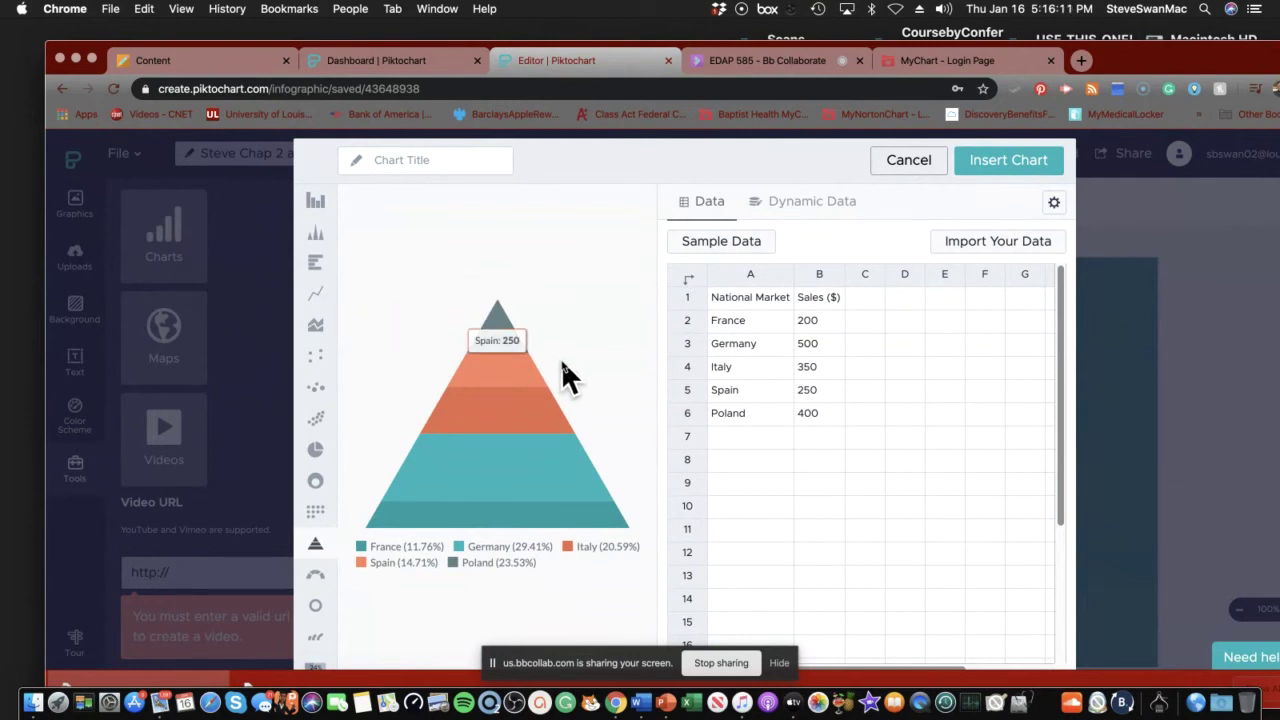
mouse_move(503, 437)
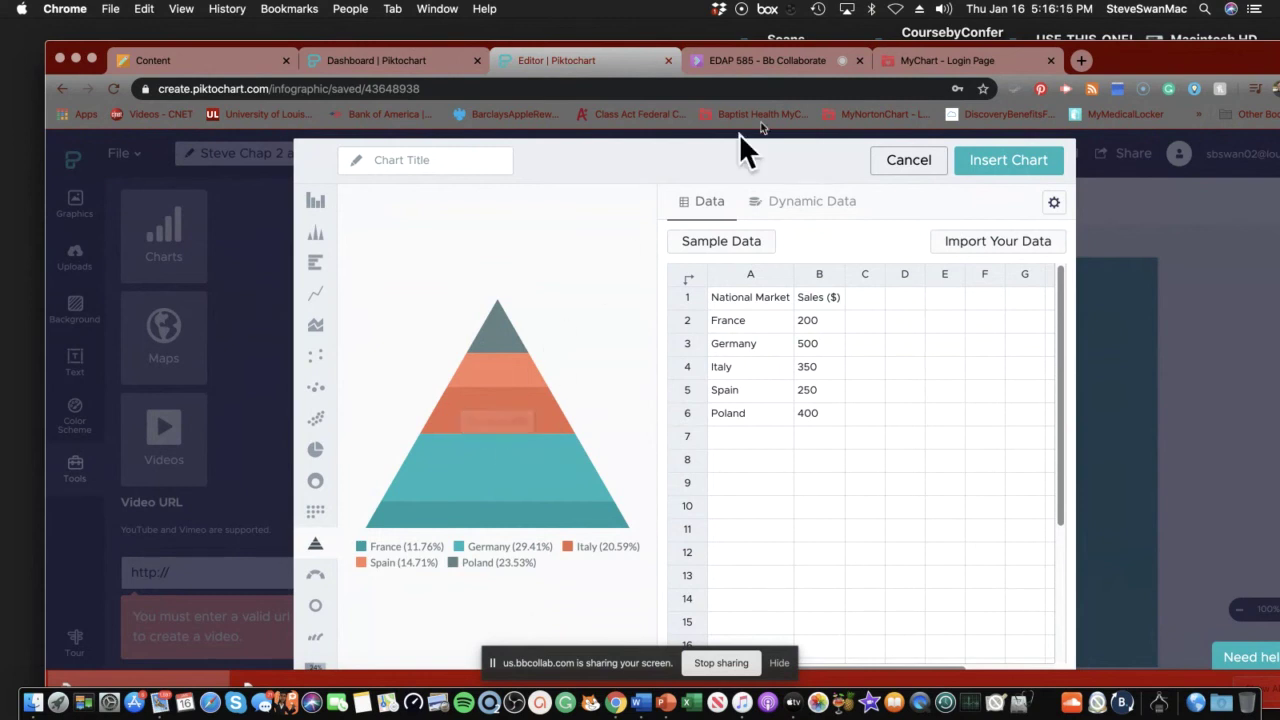
click(910, 162)
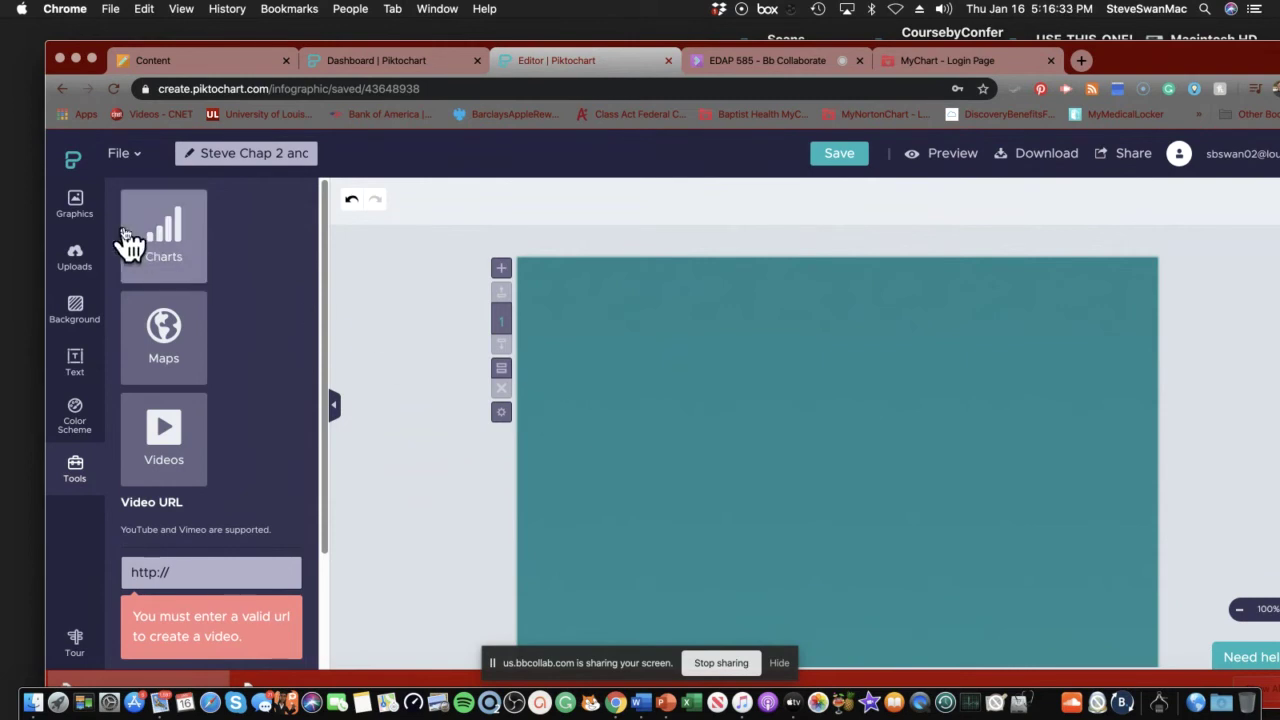
- Search the Unsplash photo library for "computer" in the graphics collection
click(80, 210)
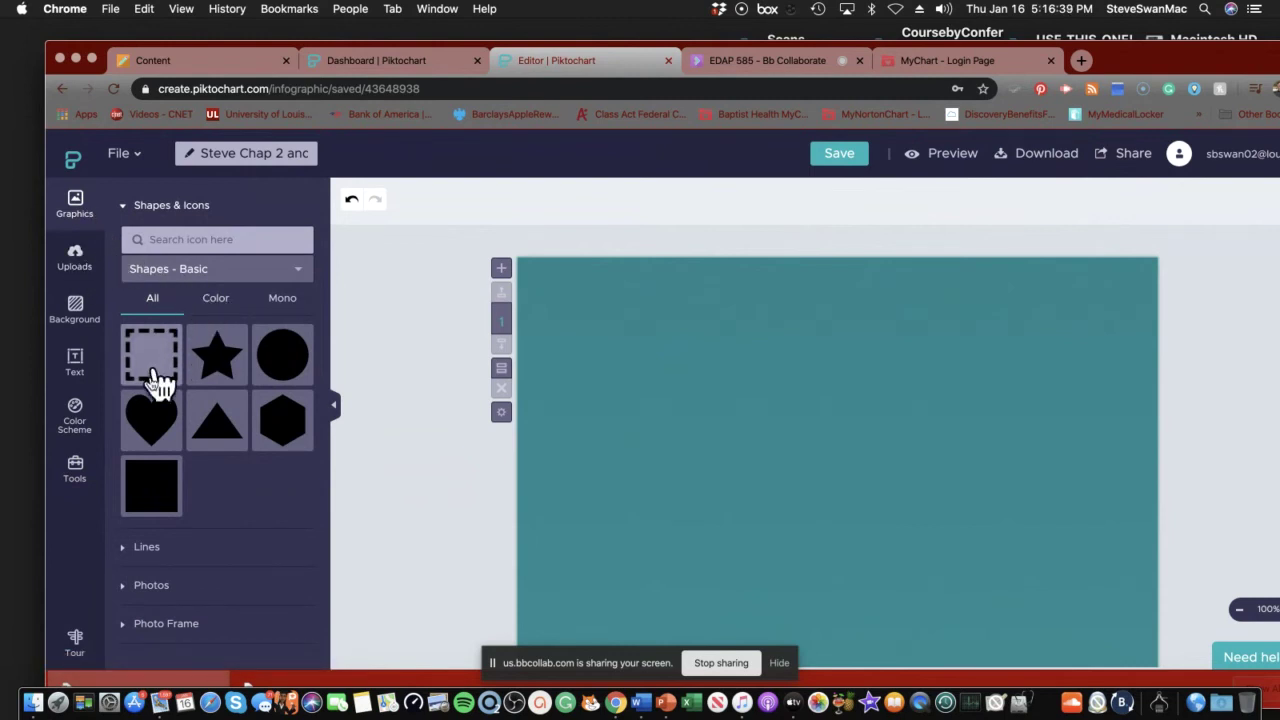
click(127, 588)
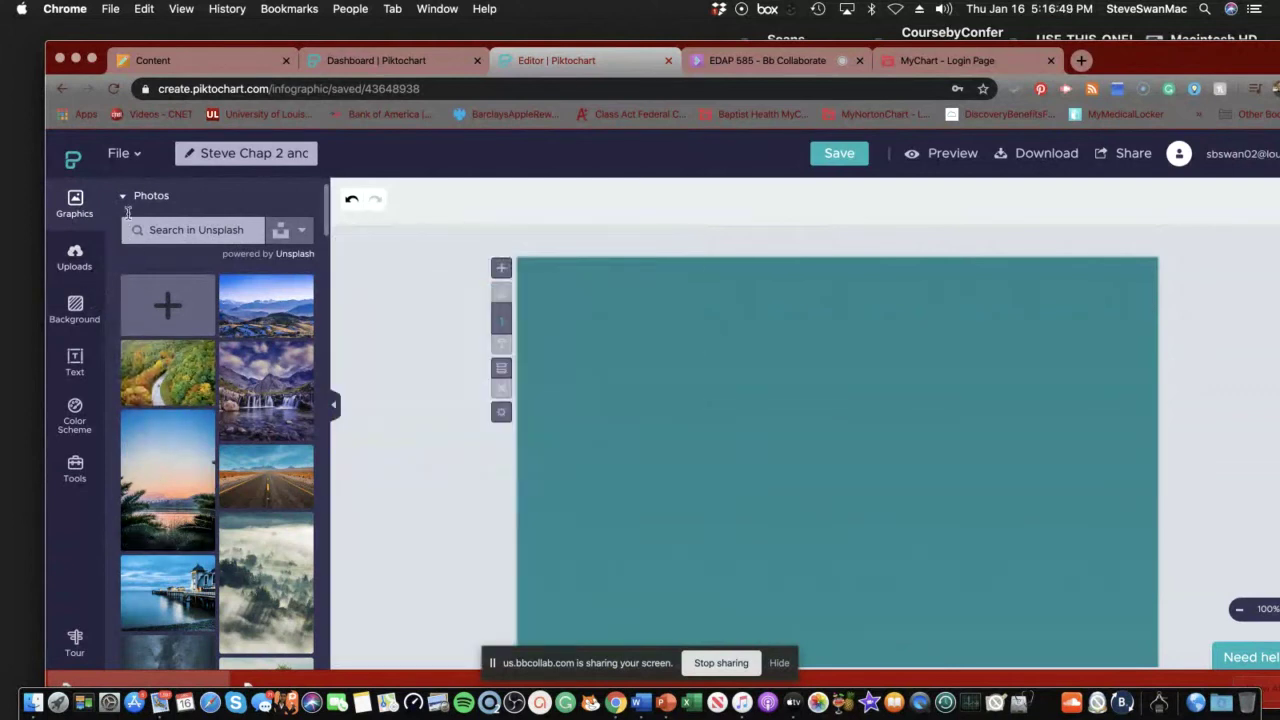
click(203, 230)
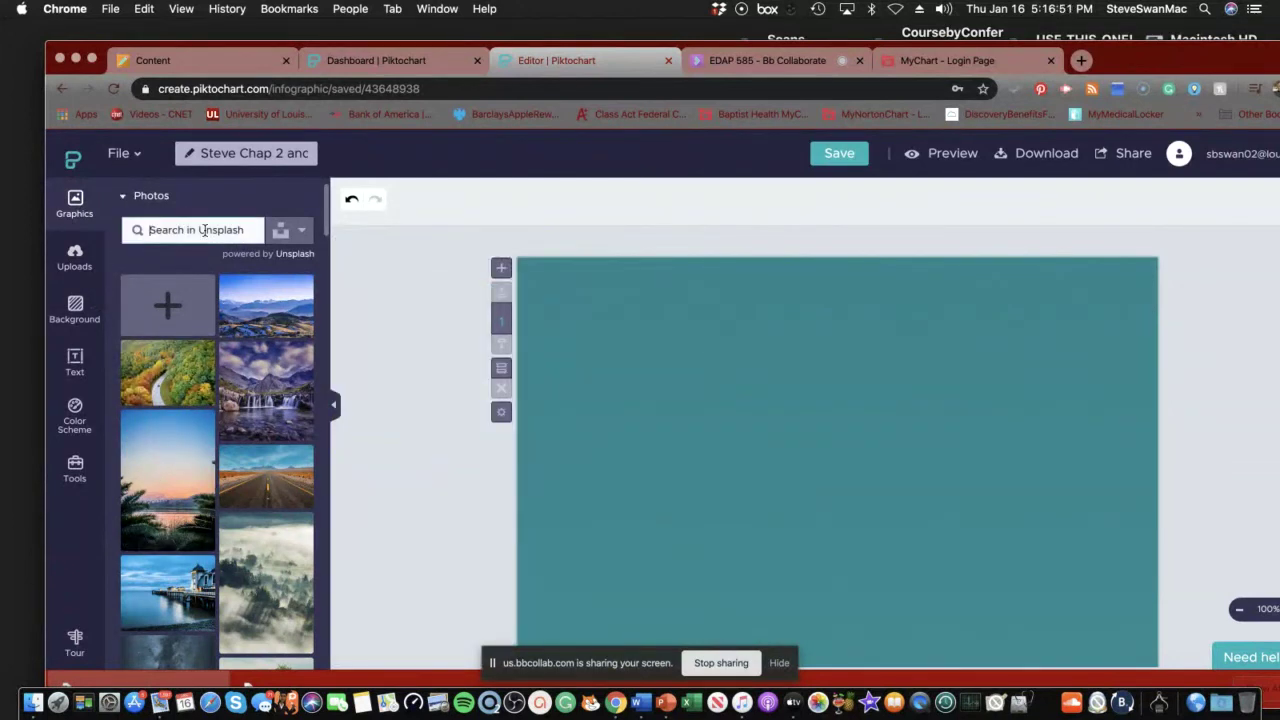
text(co)
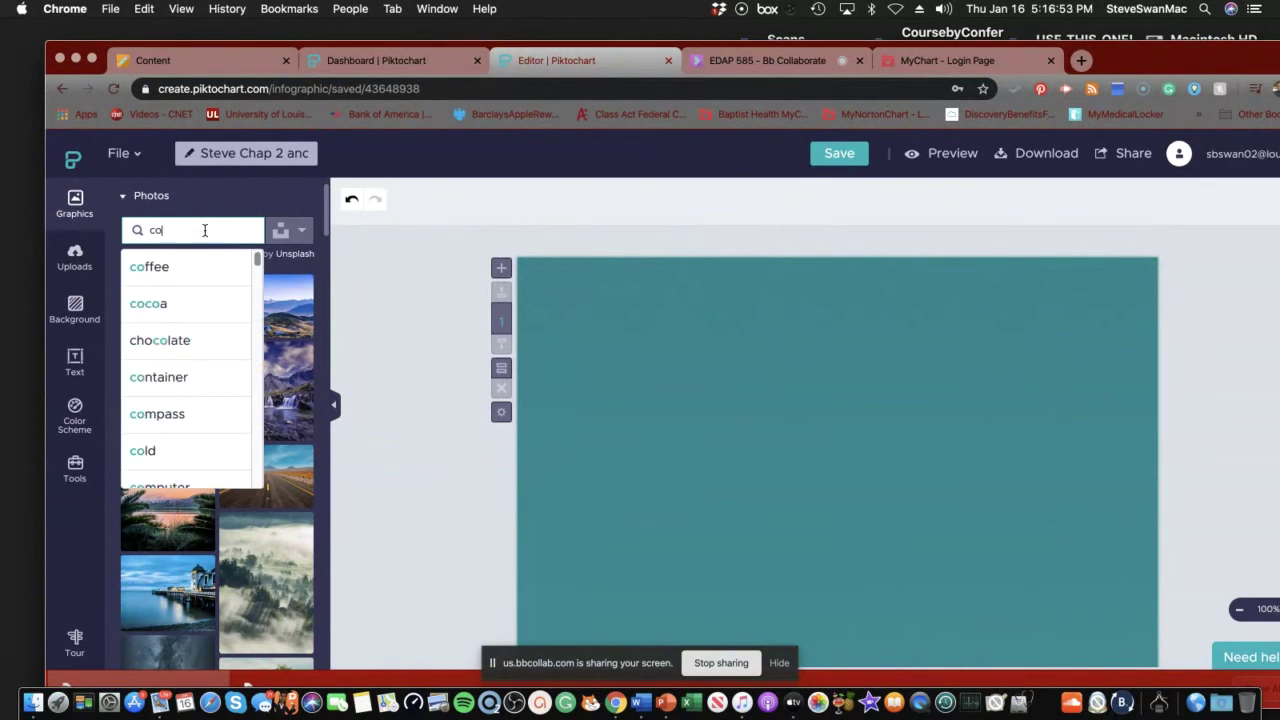
text(mputeer)
key(Return)
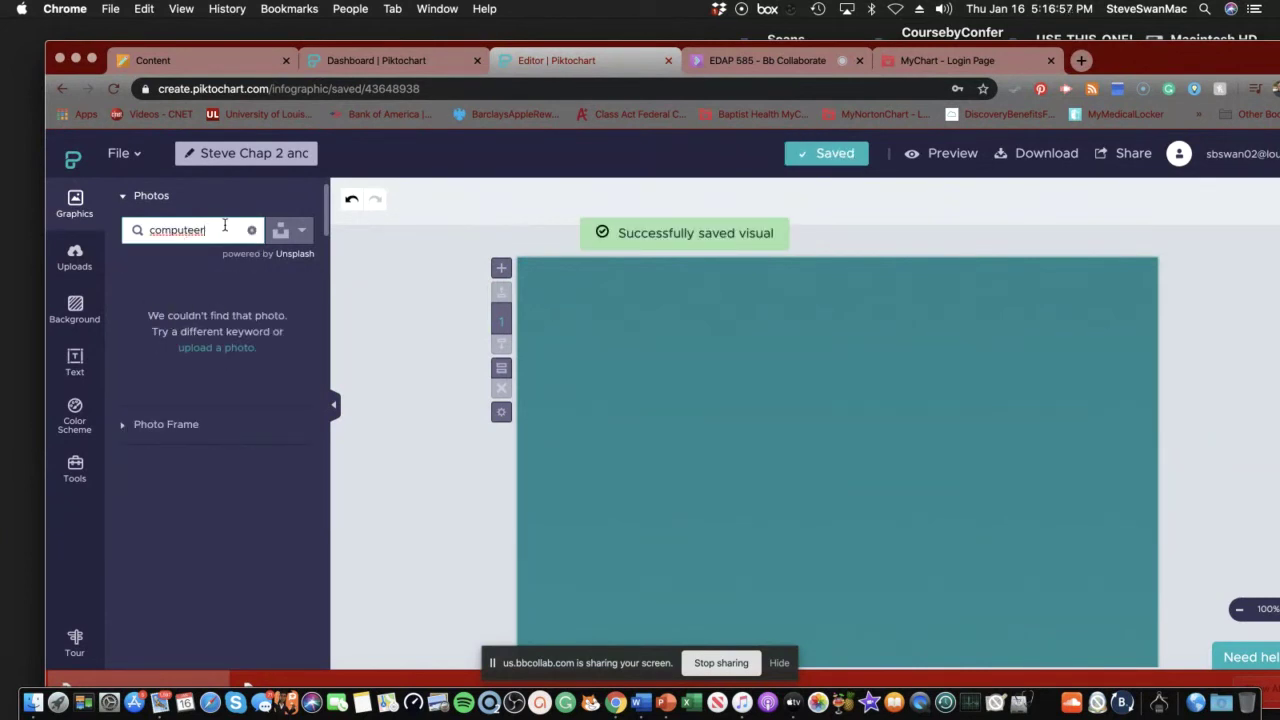
key(super+a)
text(c)
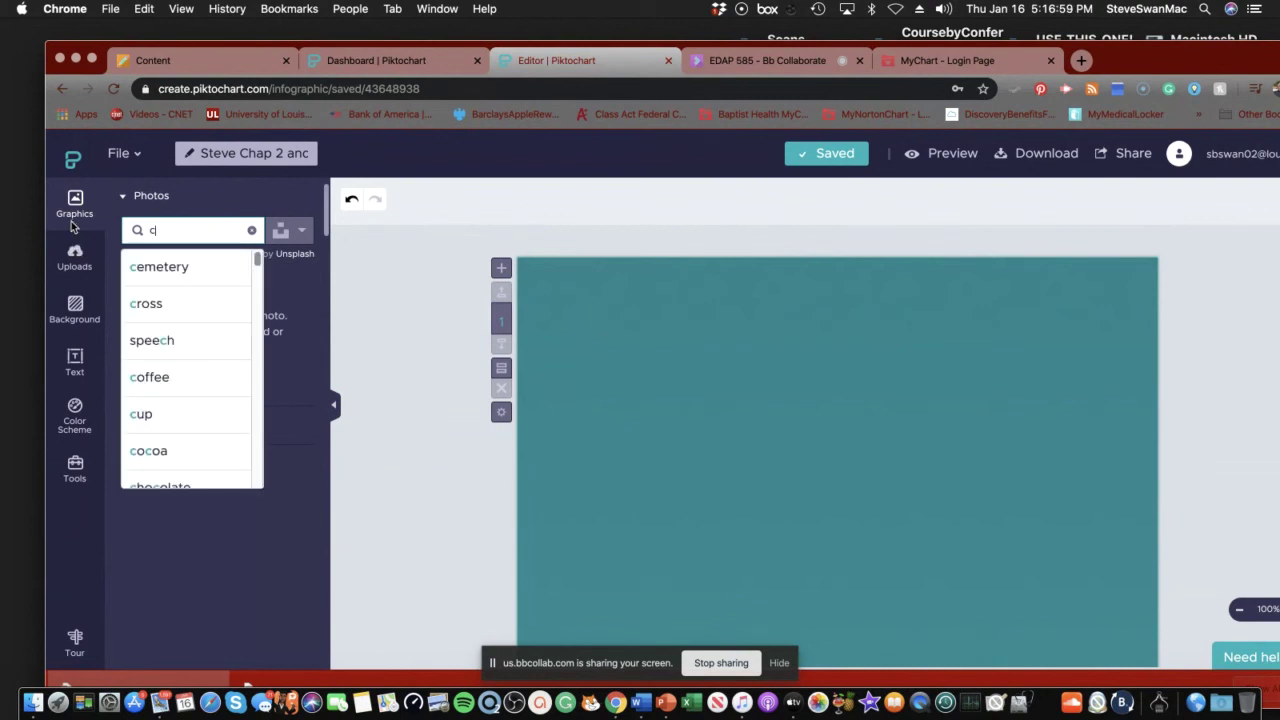
text(omputer)
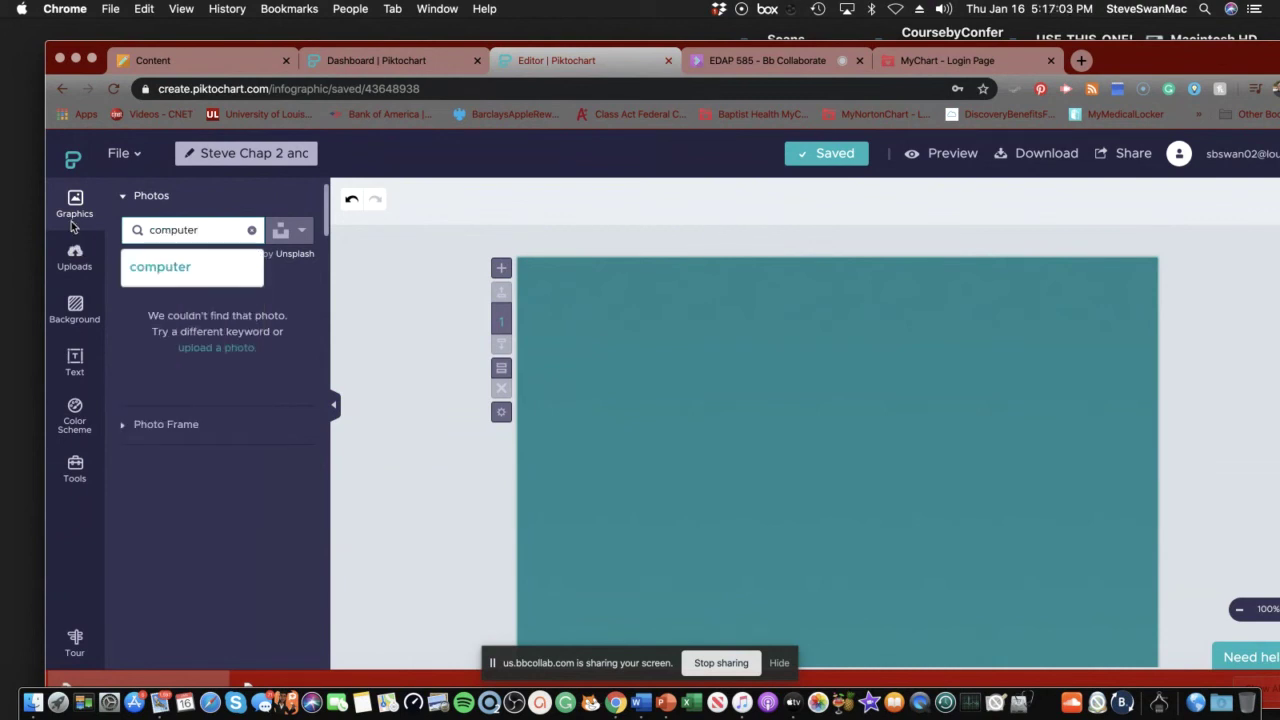
key(Return)
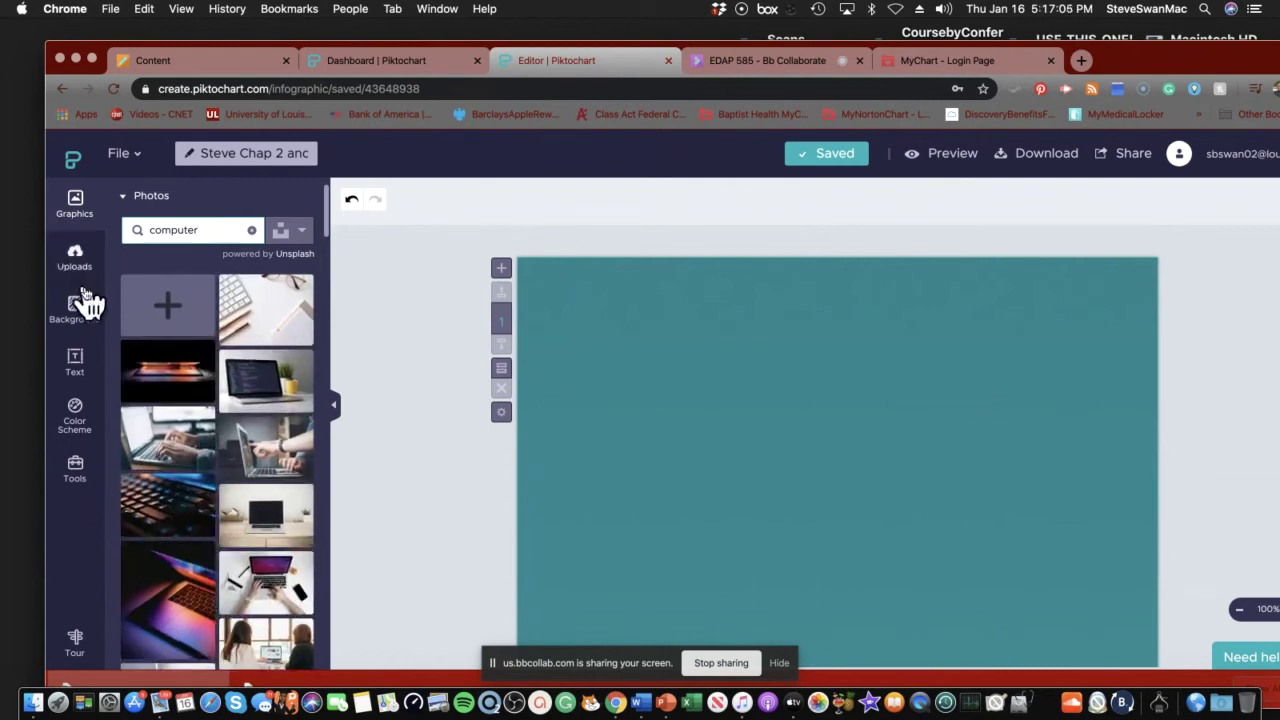
- Insert the photo of hands pointing at a laptop, align it with the page's upper-left corner and shrink it to about 416 x 318
mouse_move(266, 420)
mouse_move(262, 445)
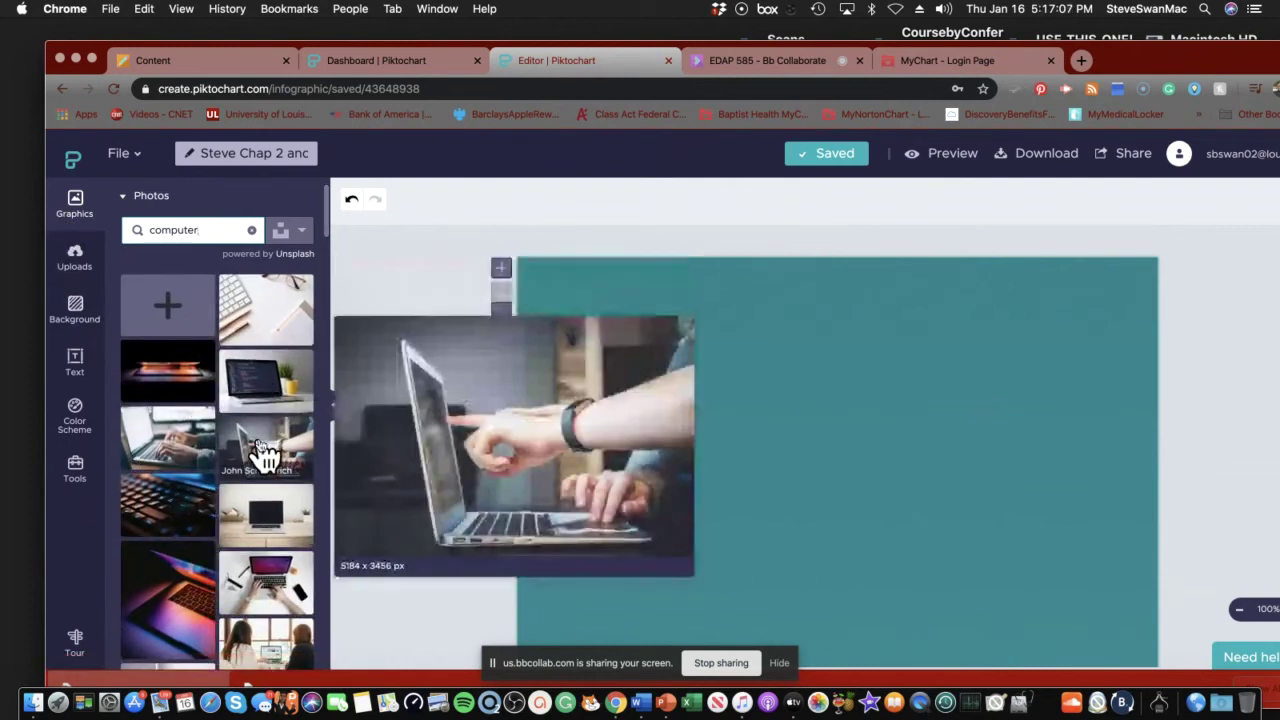
click(560, 460)
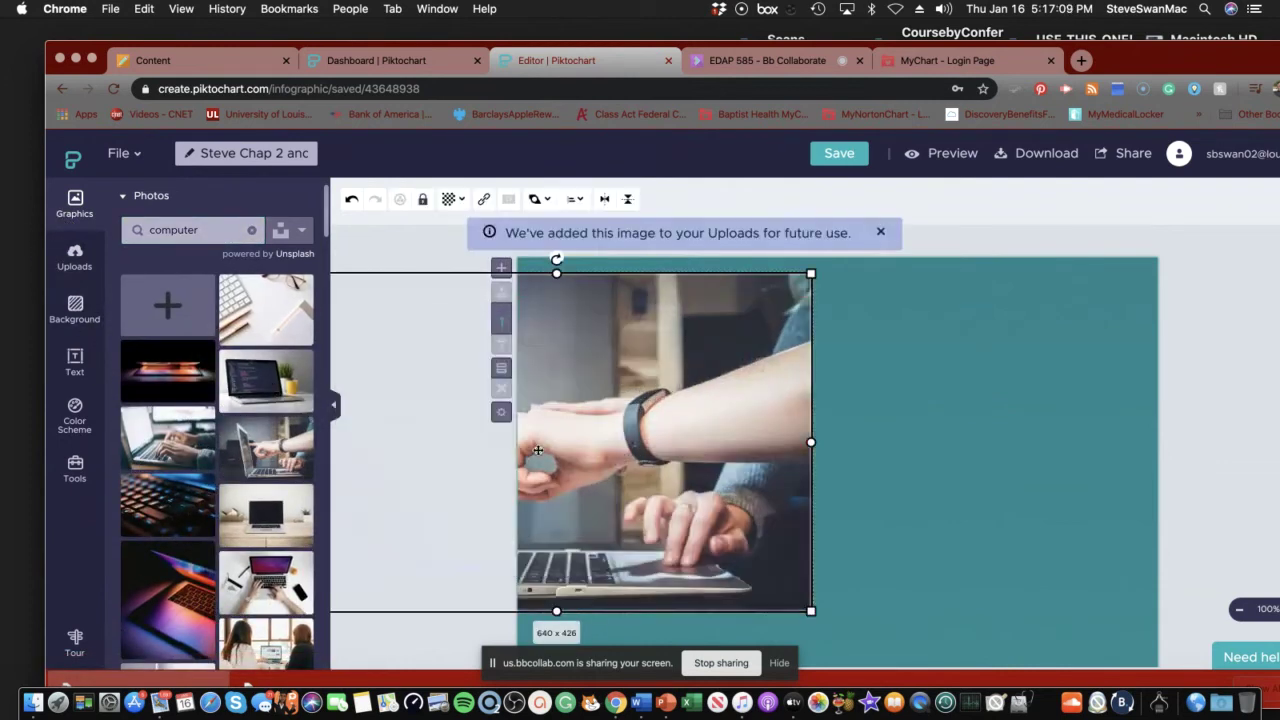
drag(657, 457, 757, 432)
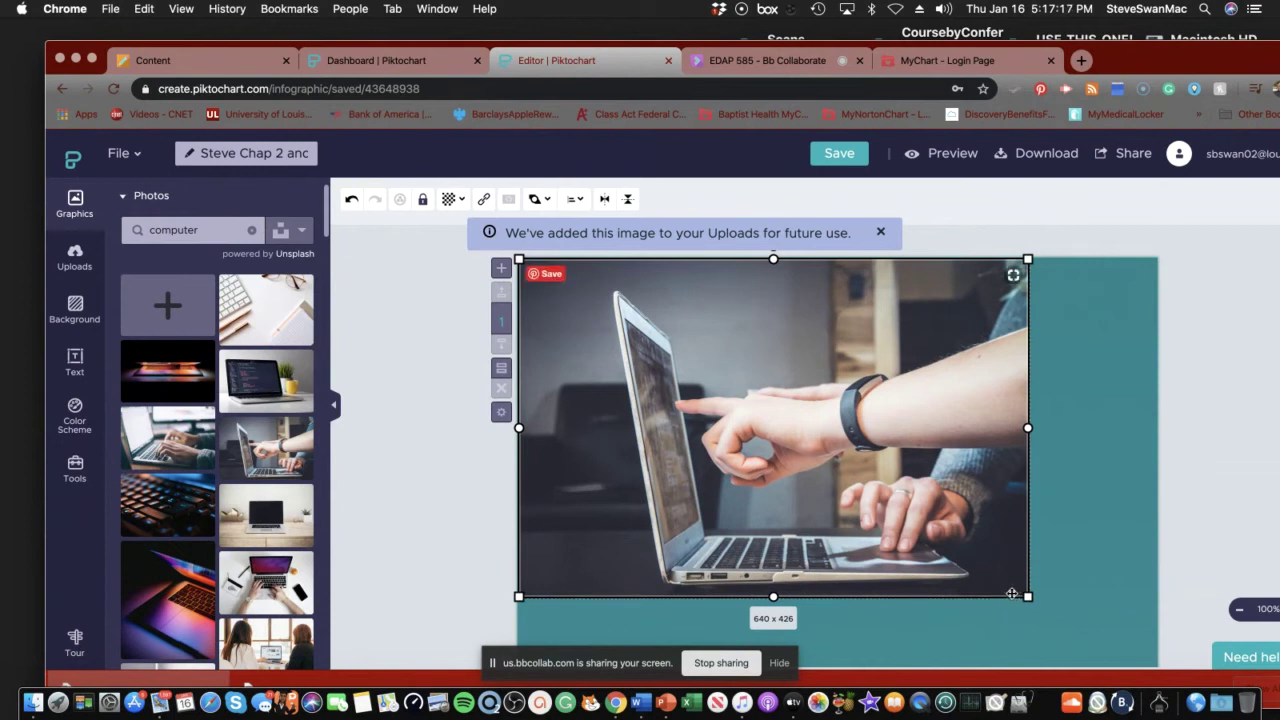
drag(1028, 593, 845, 509)
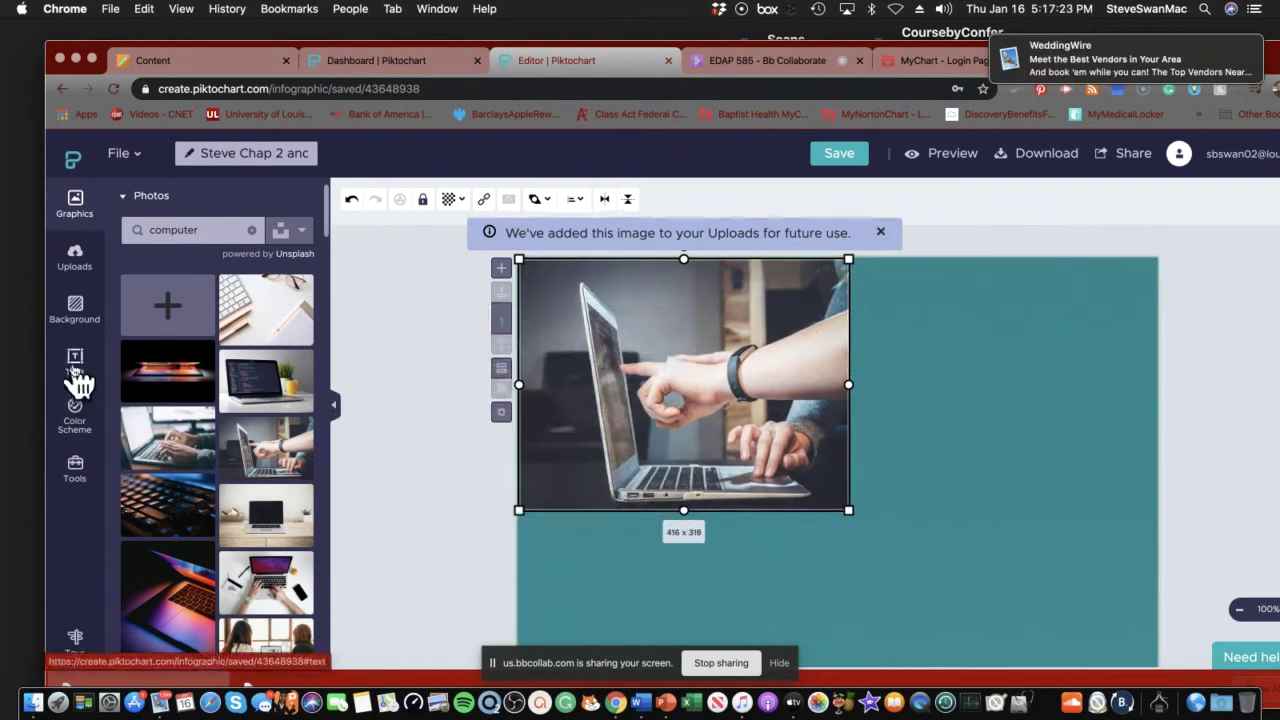
- Place the yellow sticky note text frame beside the laptop photo and shift the photo slightly right along the page's top edge
click(77, 372)
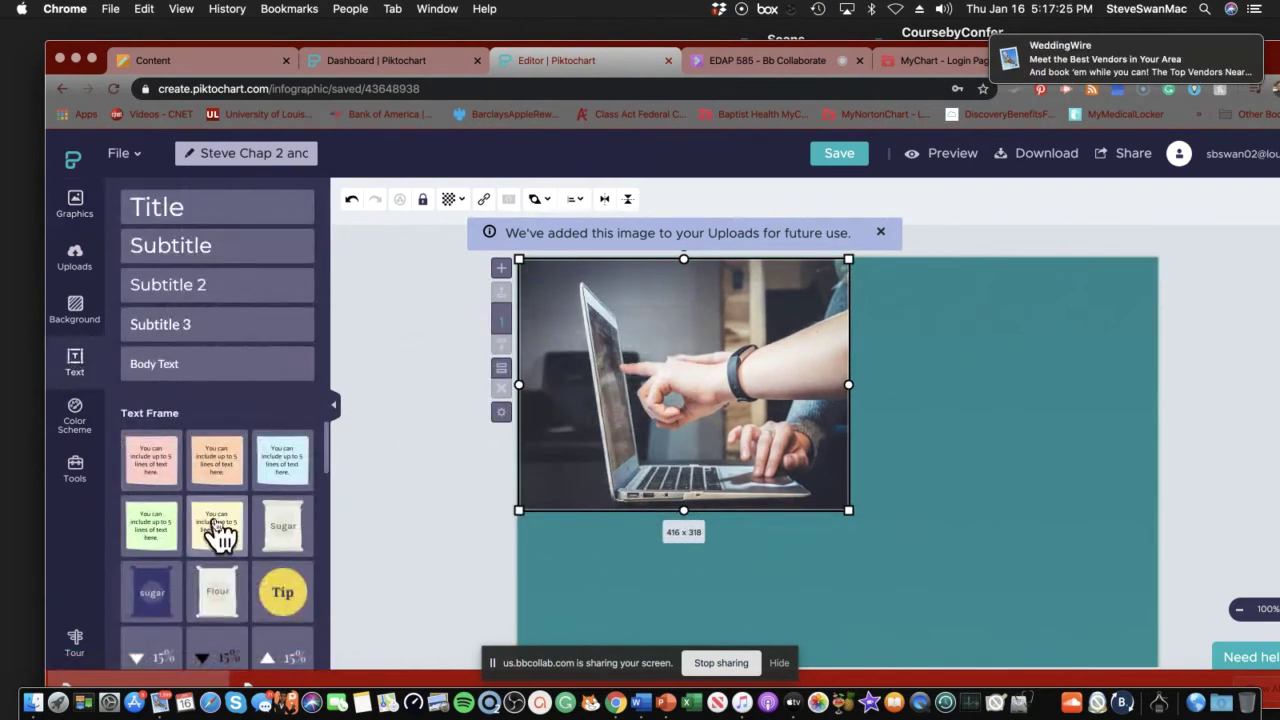
mouse_move(237, 553)
scroll(251, 545, down, 5)
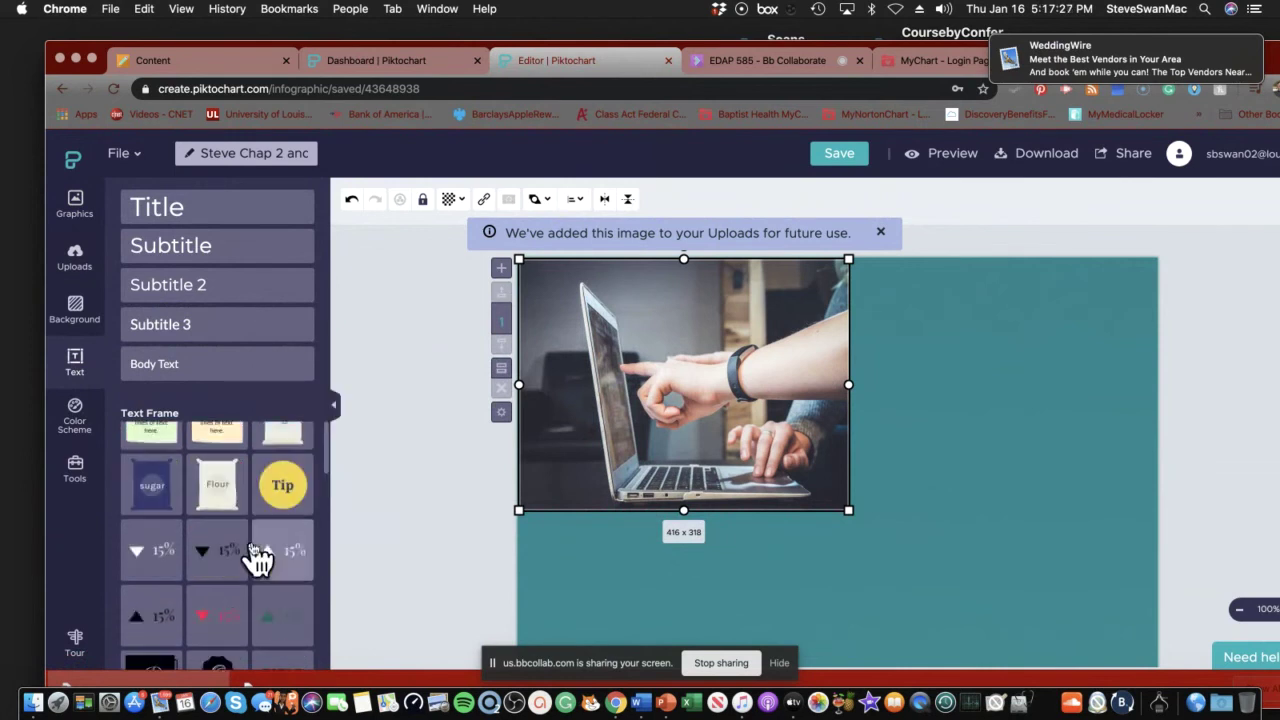
scroll(252, 545, down, 2)
scroll(251, 541, up, 3)
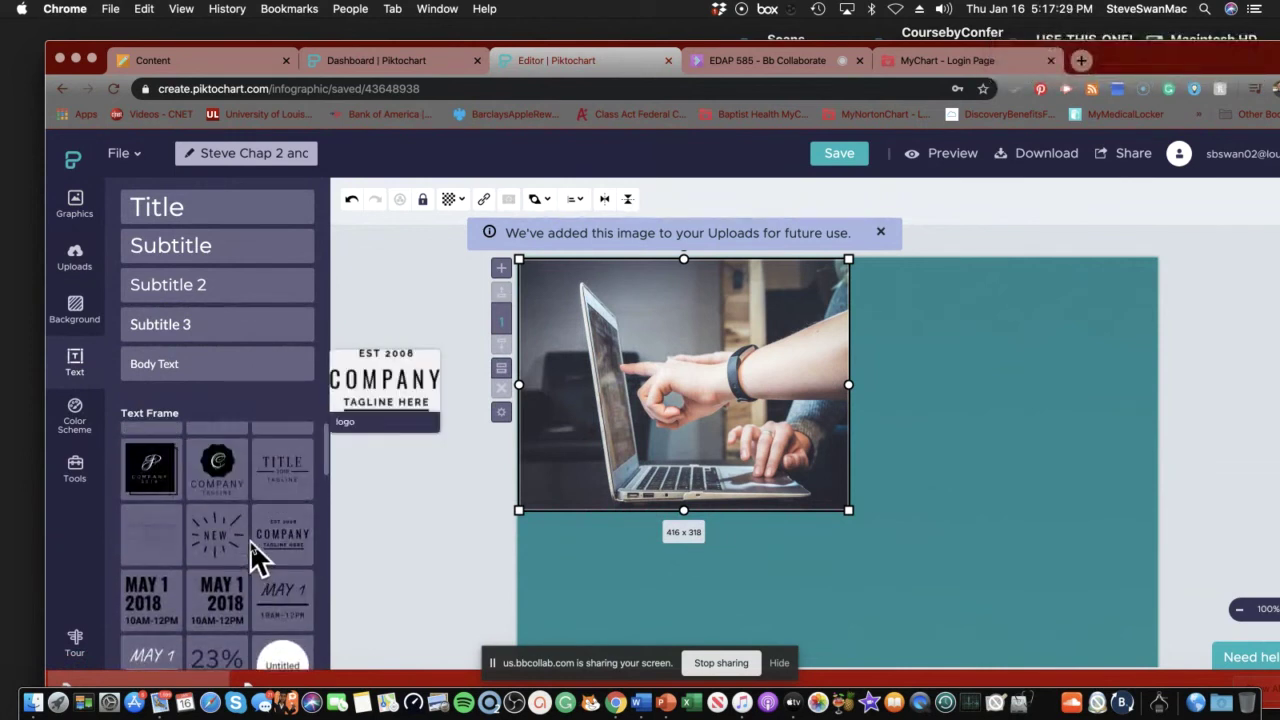
scroll(258, 560, up, 3)
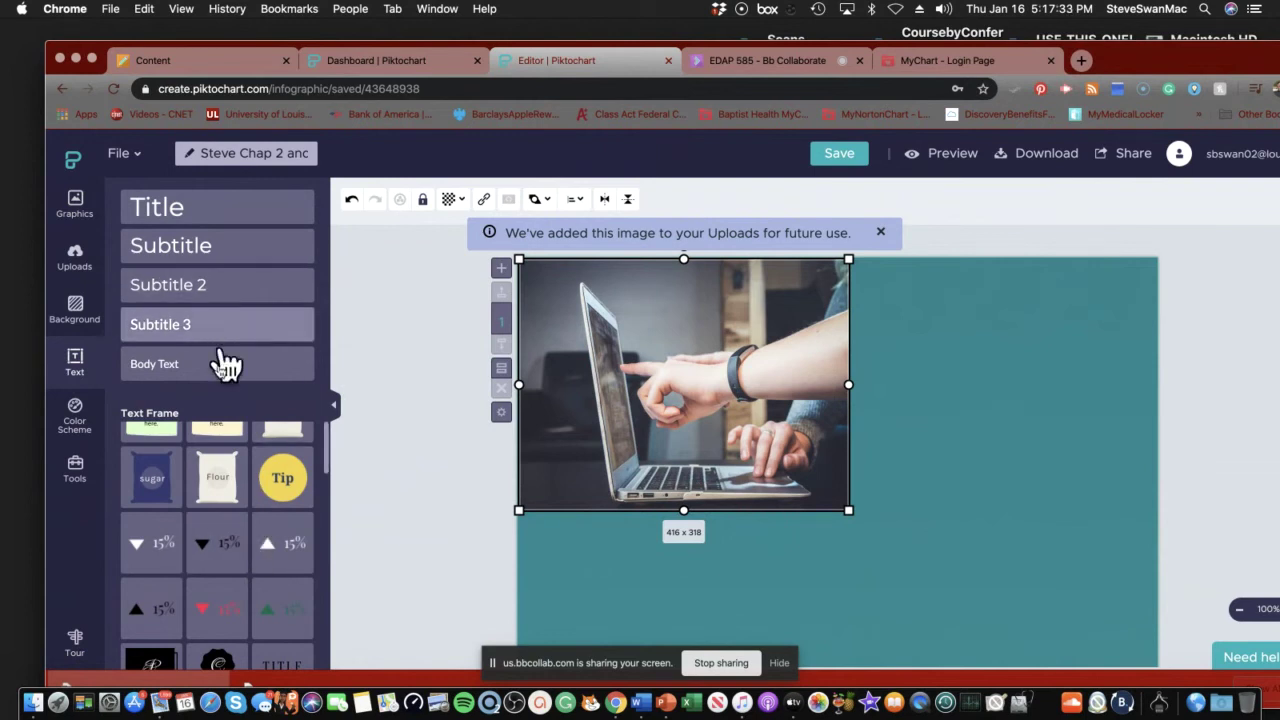
scroll(250, 570, up, 2)
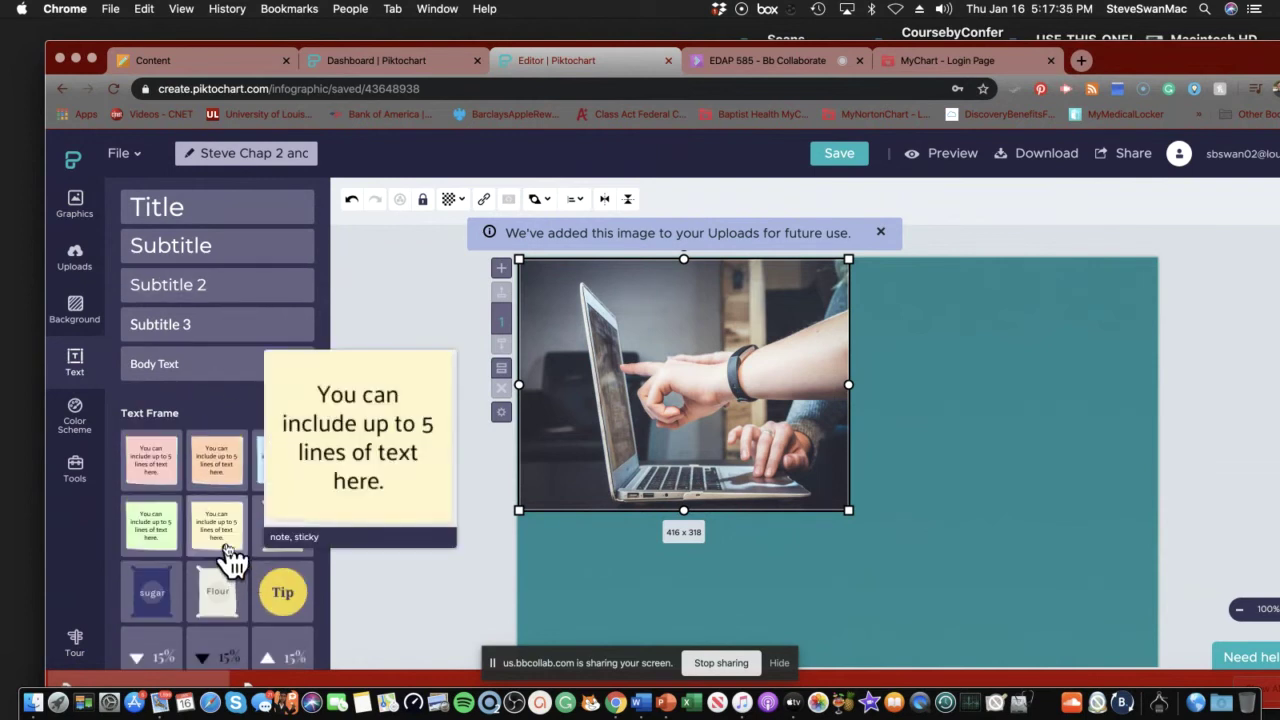
drag(225, 545, 968, 395)
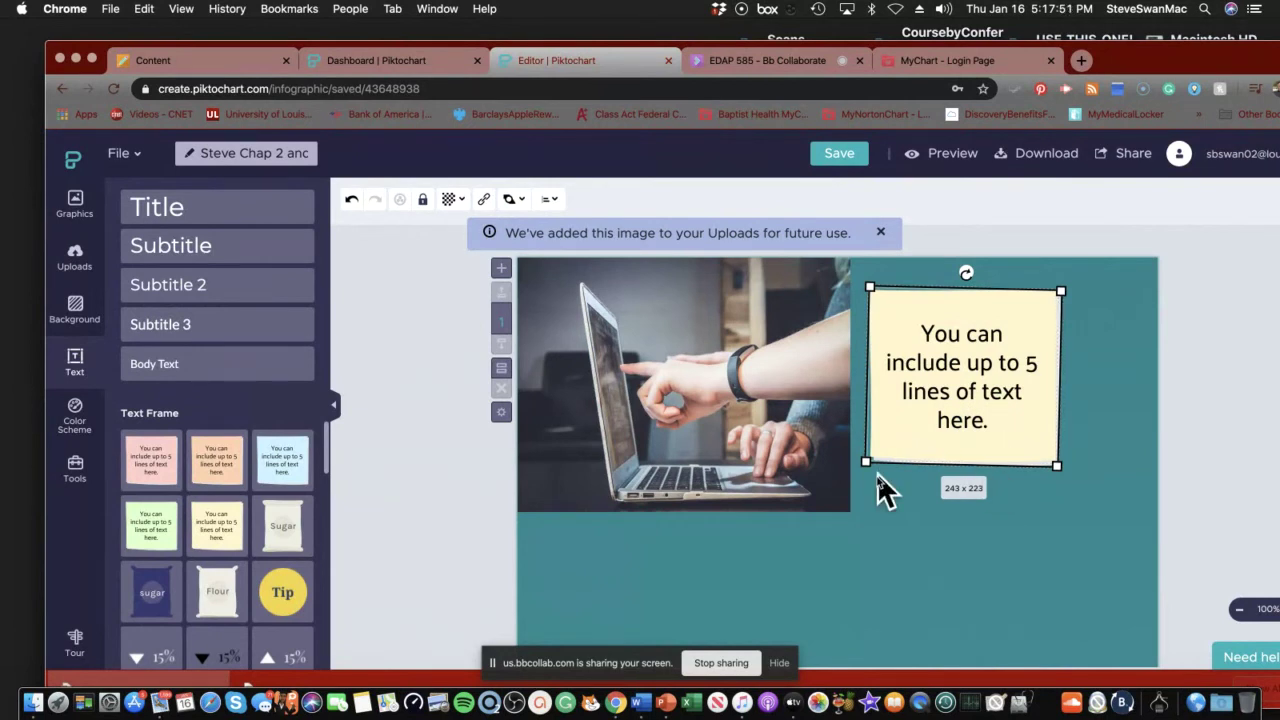
drag(823, 494, 831, 519)
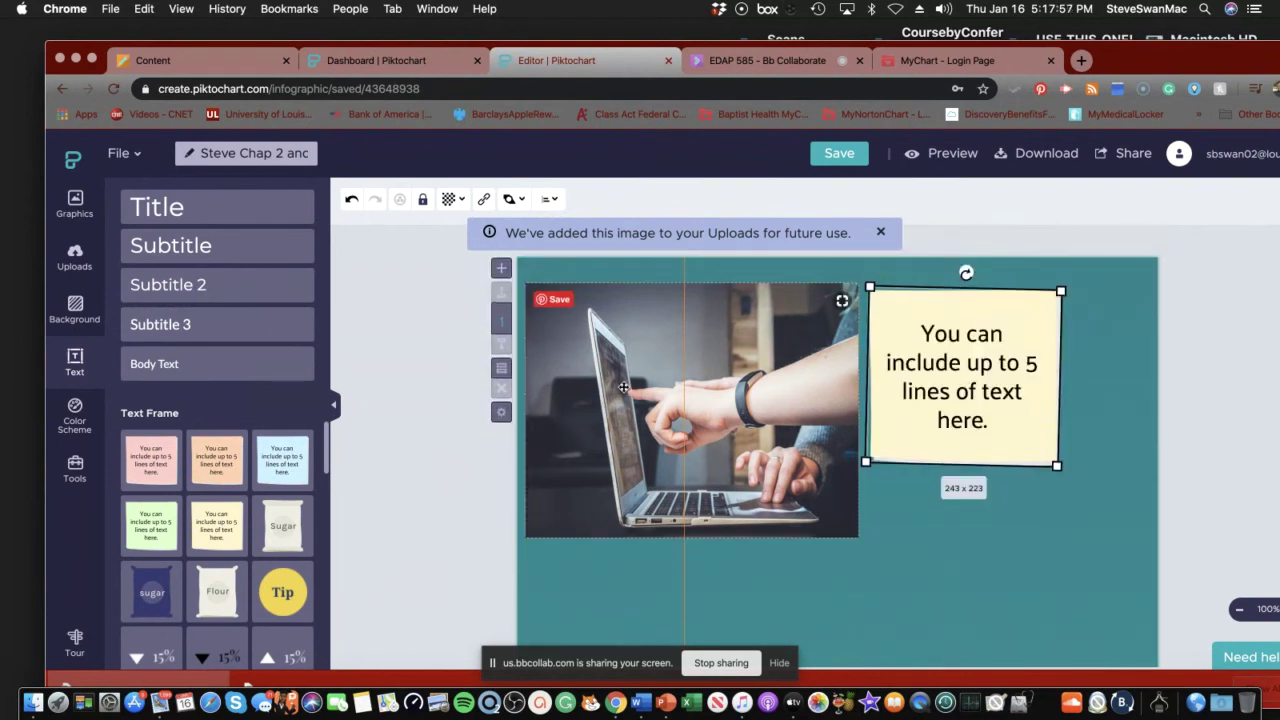
drag(623, 387, 630, 363)
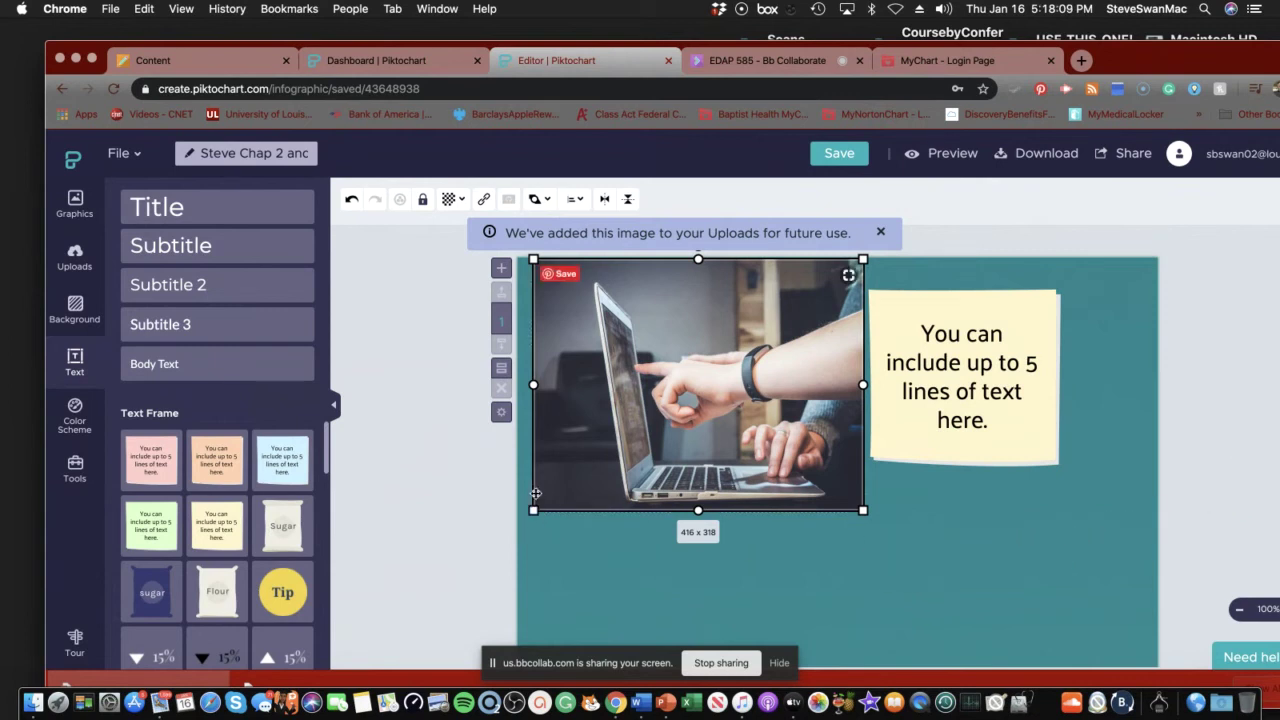
- Replace the yellow sticky note's placeholder text with "Technology must be everywhere." and "Fullan 2014" on the line below
click(945, 370)
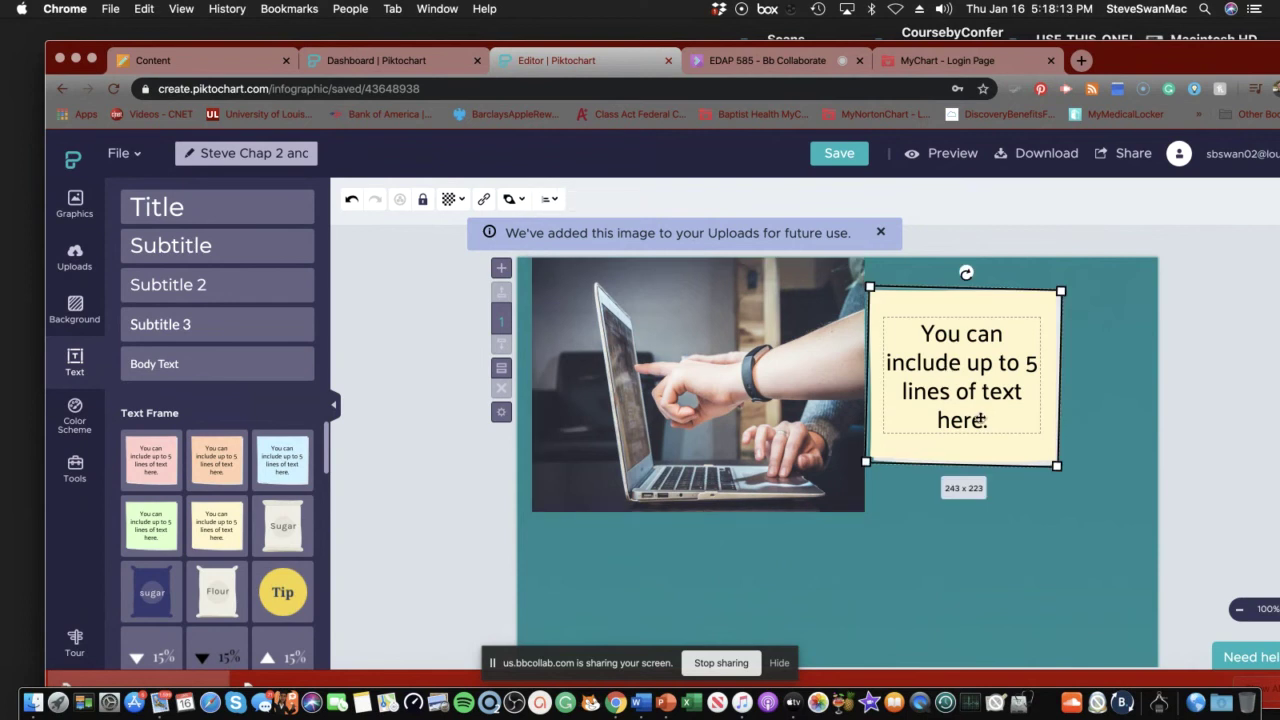
click(980, 411)
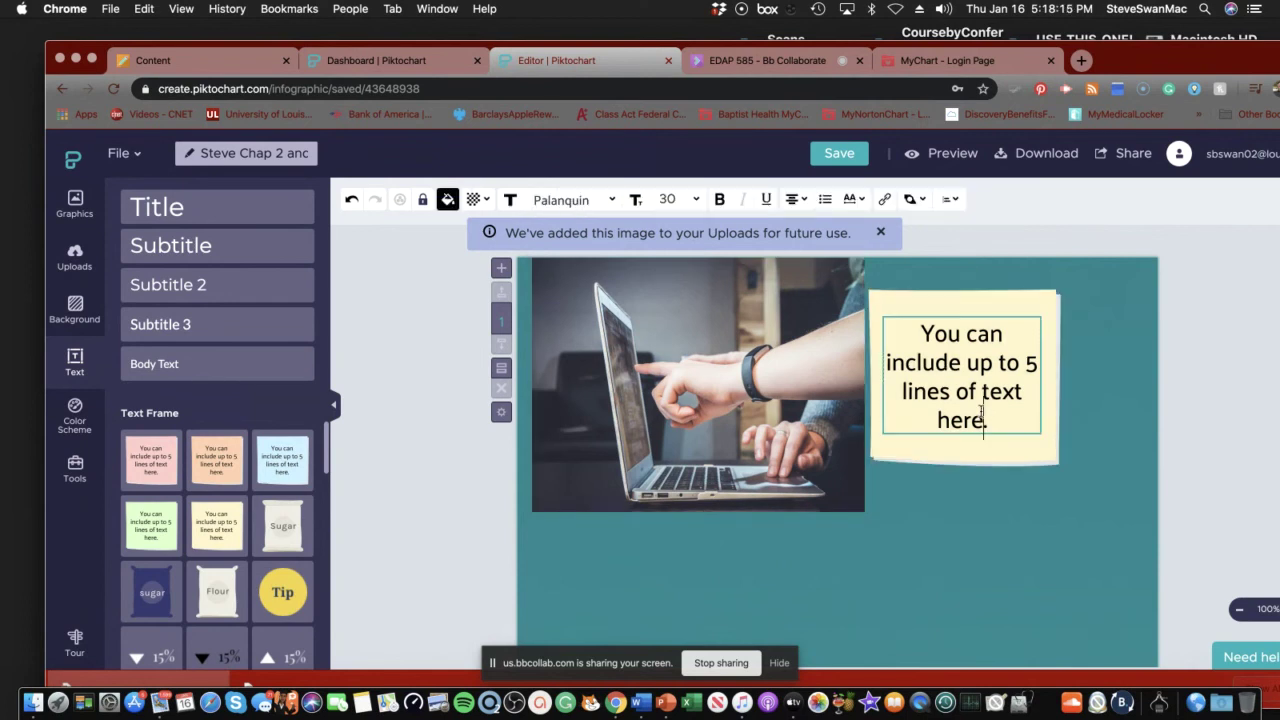
drag(994, 420, 906, 336)
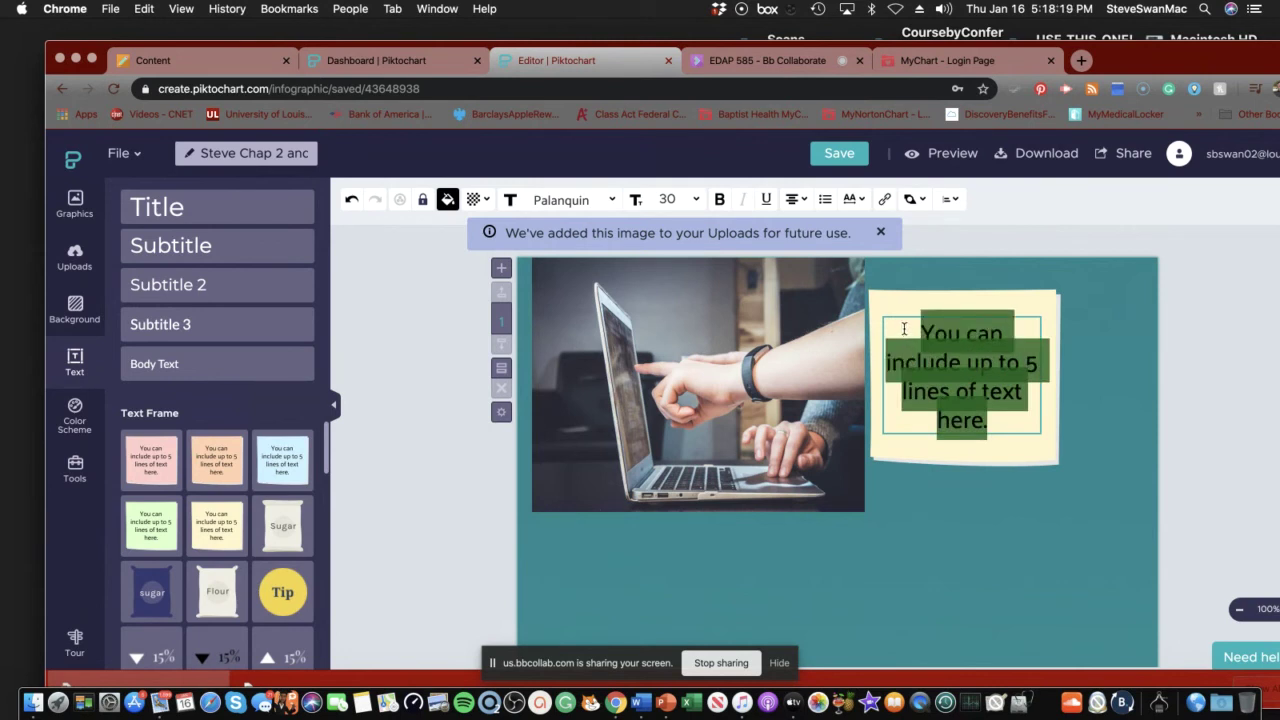
text(Techn)
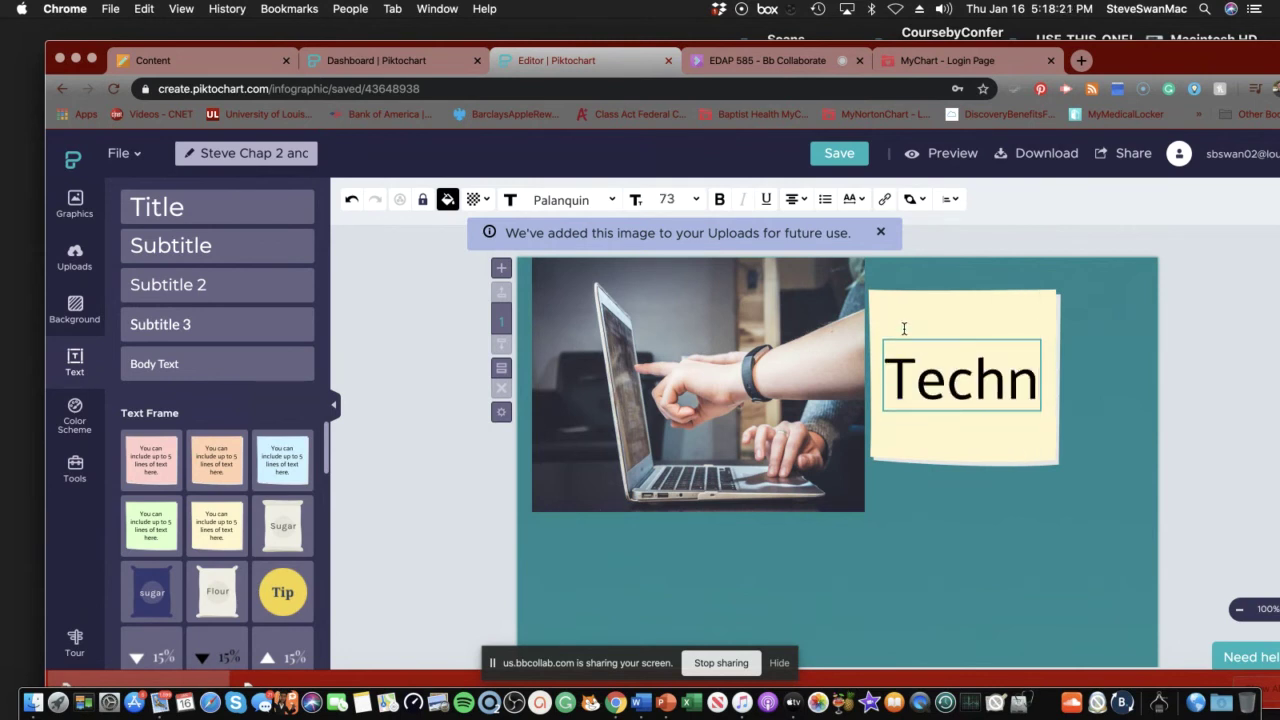
text(ology )
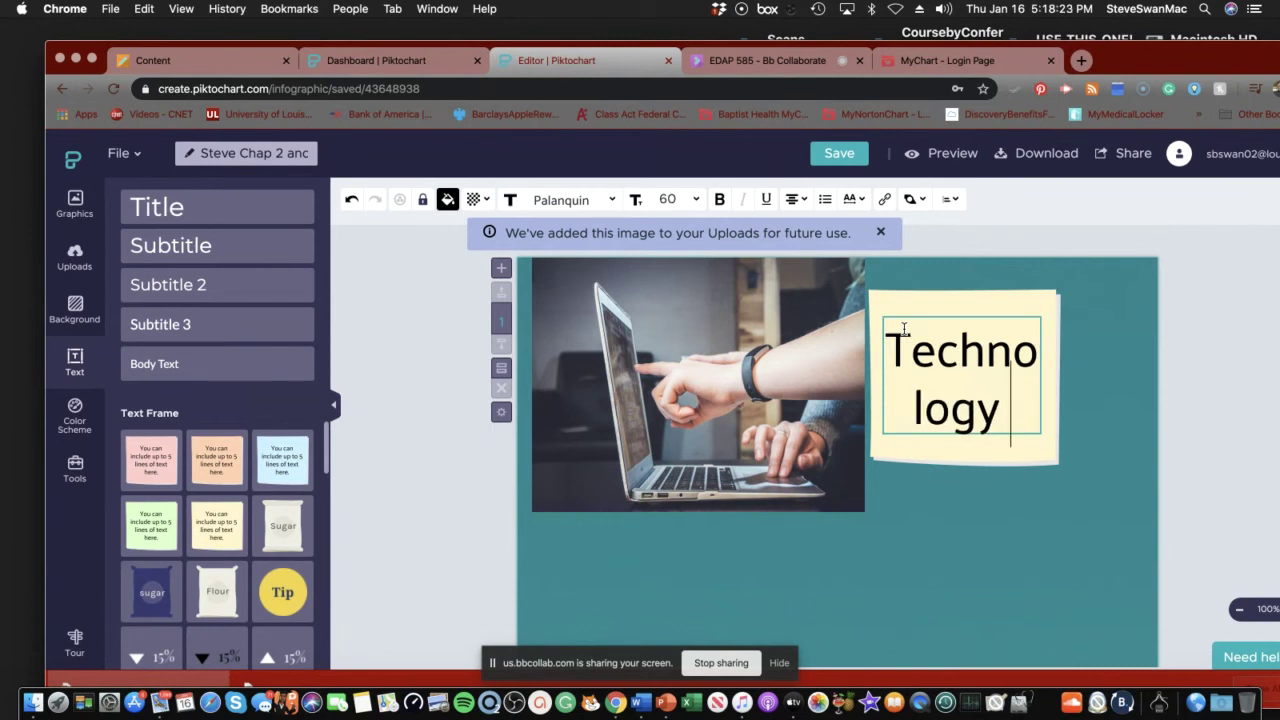
text(must b)
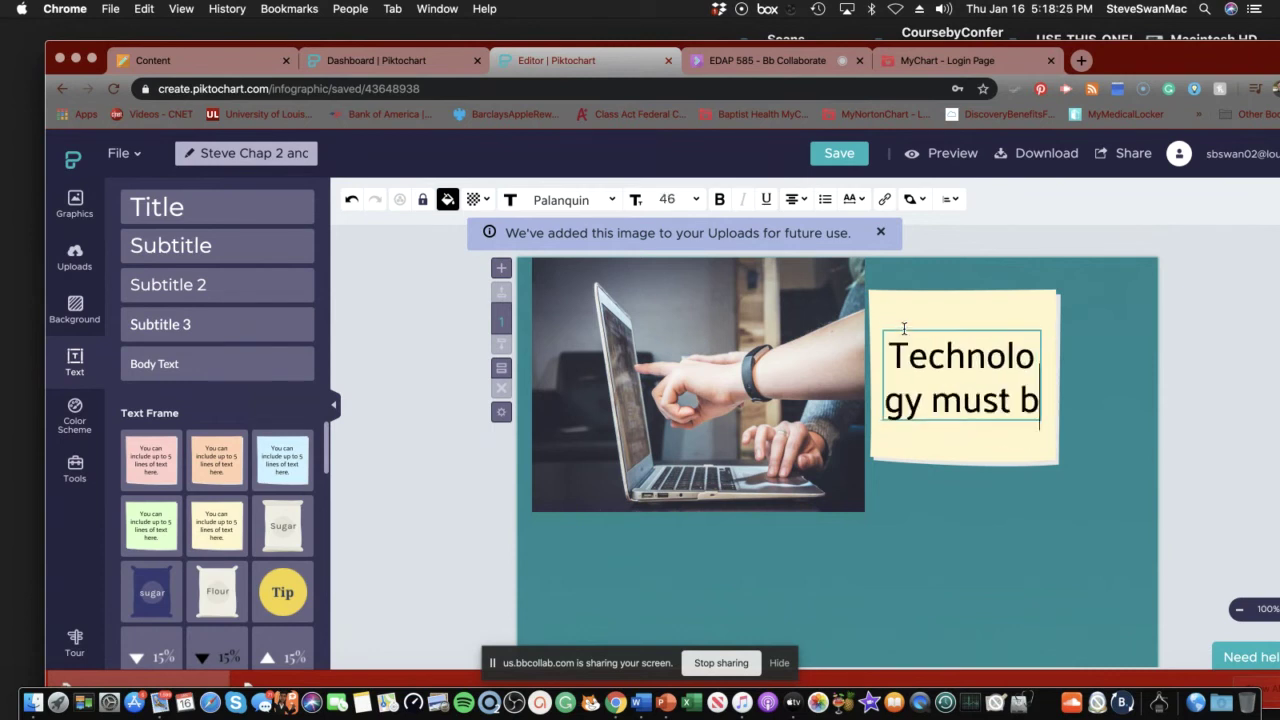
text(e ever)
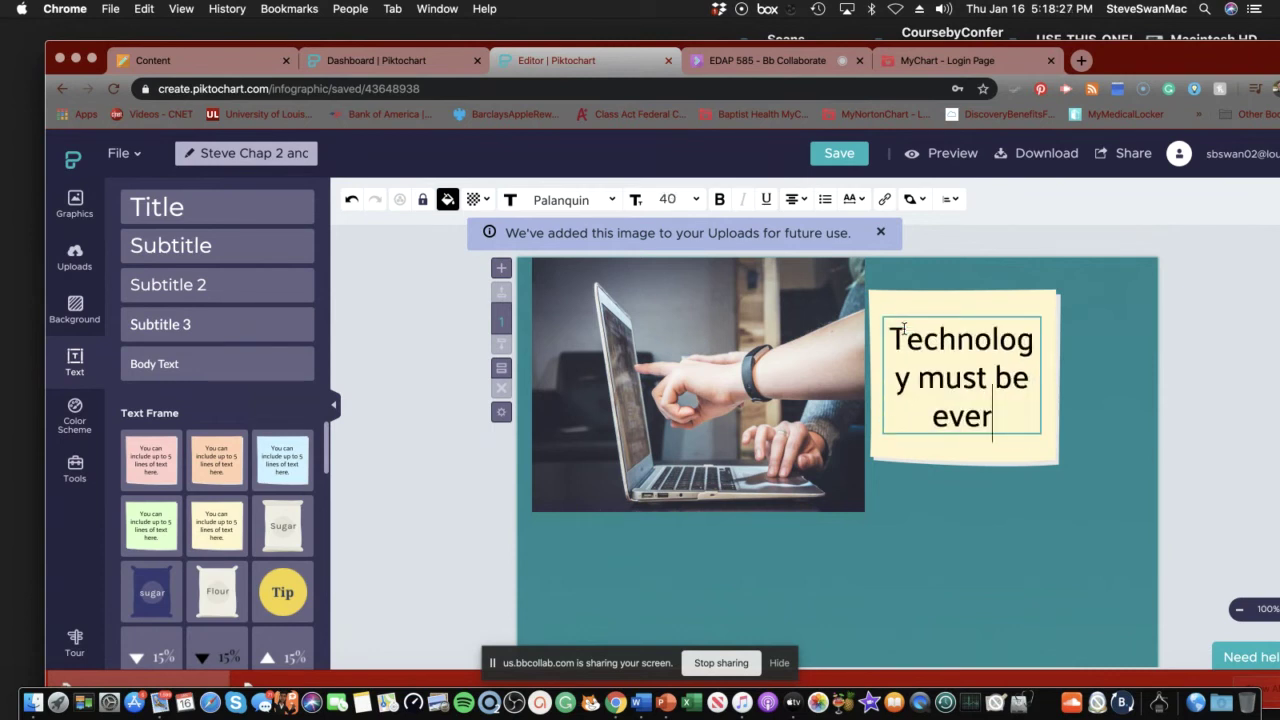
text(ywher)
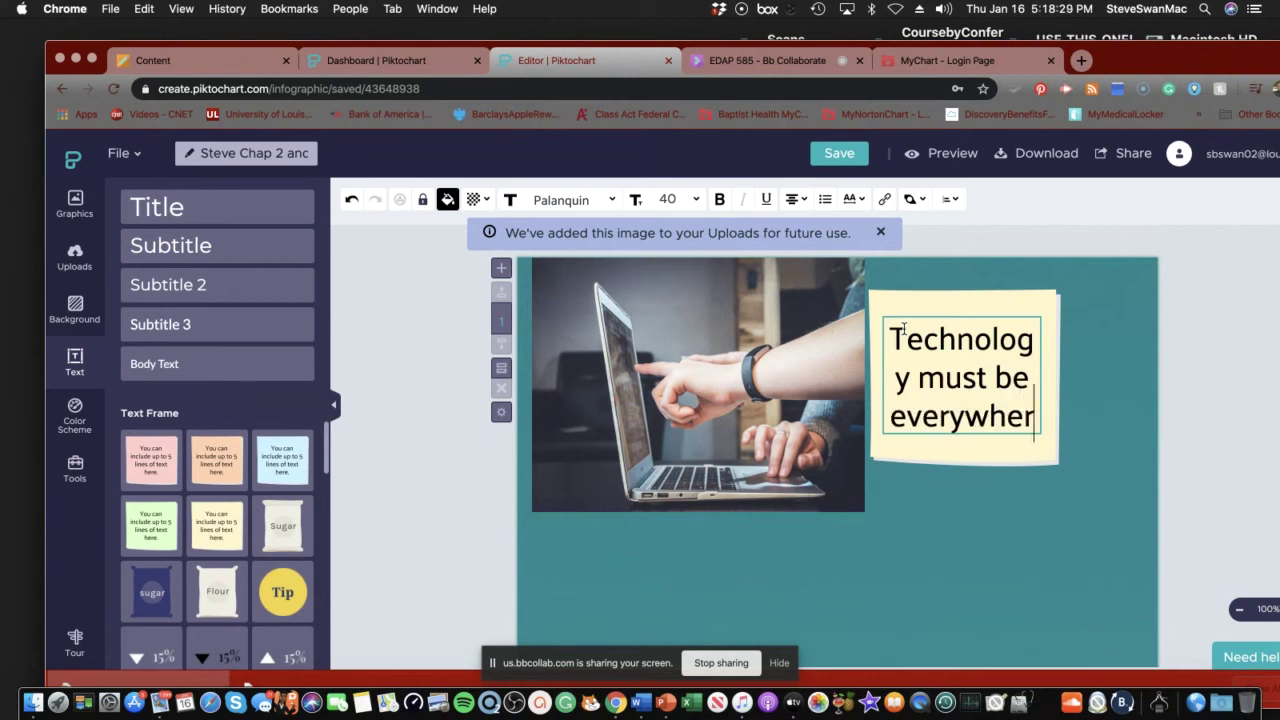
text(e)
key(Return)
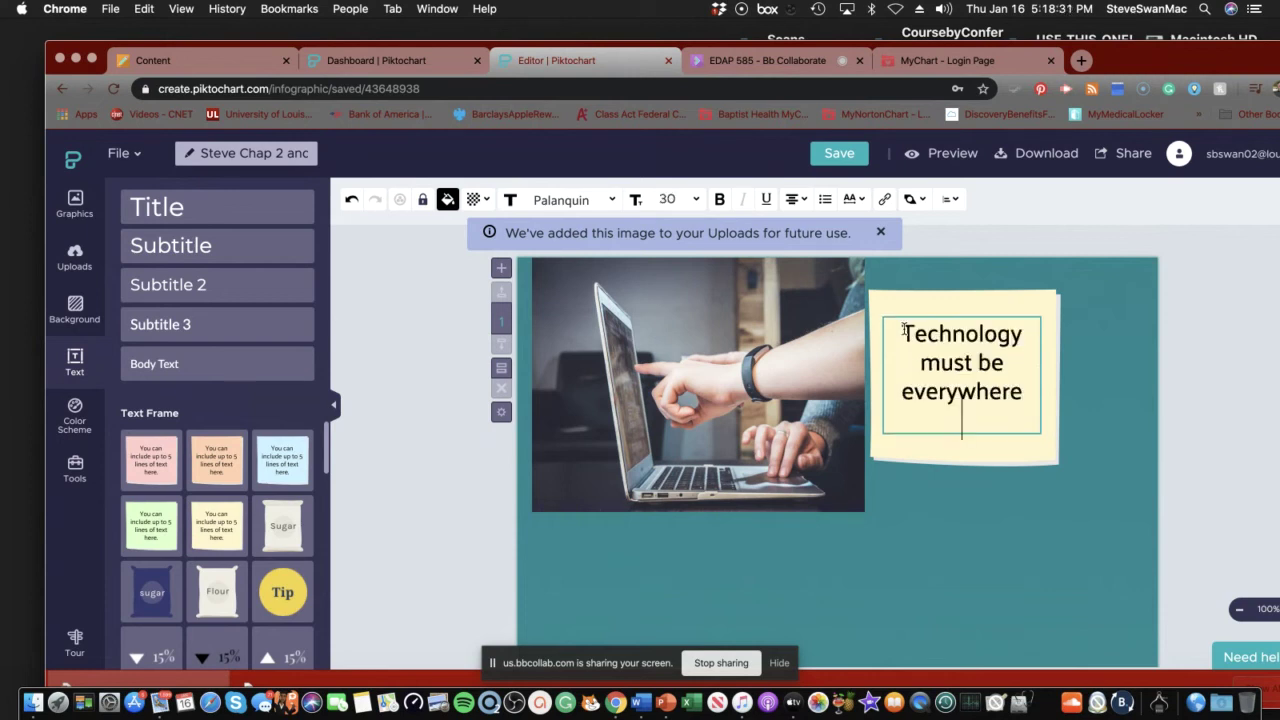
key(BackSpace)
text(Fulla)
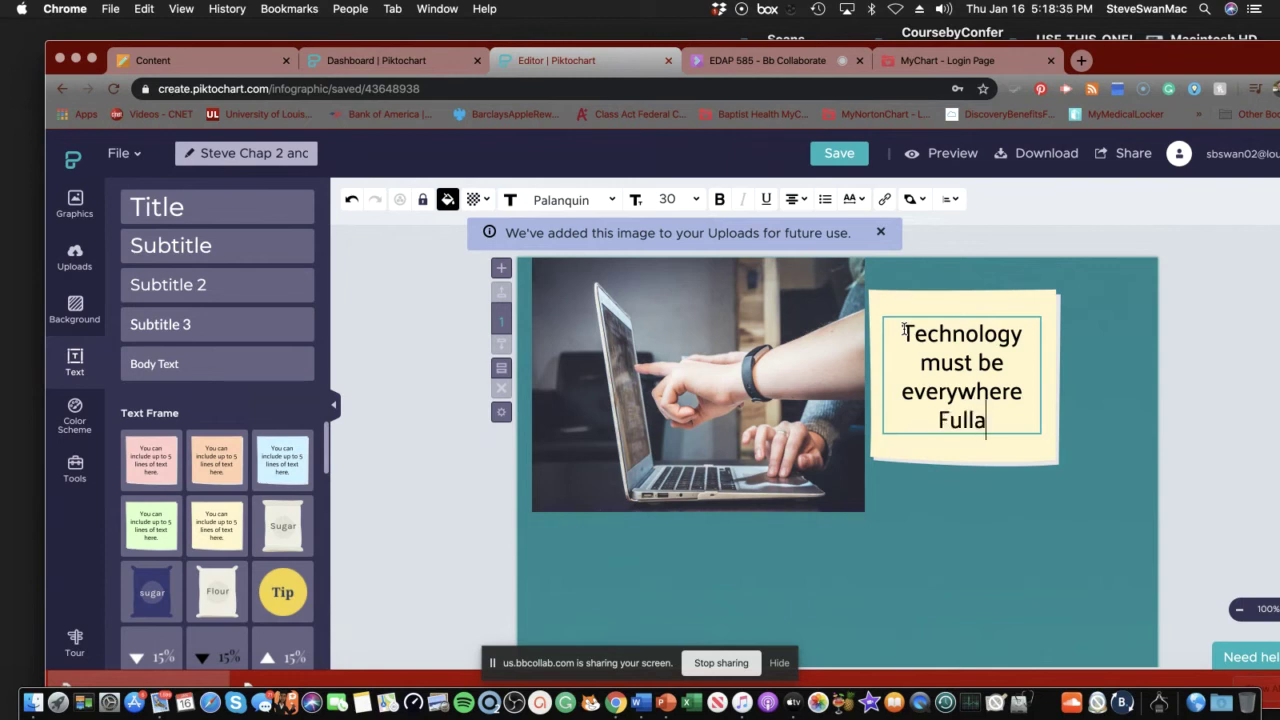
text(n 2014)
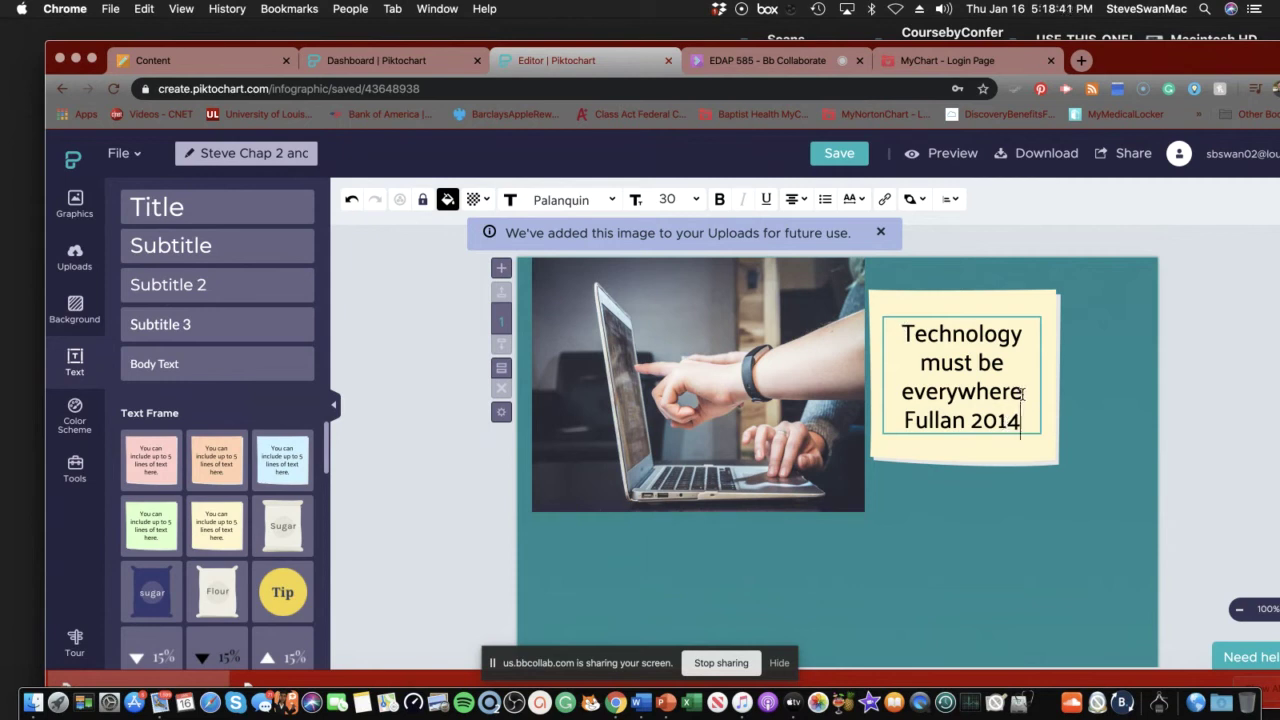
text(.)
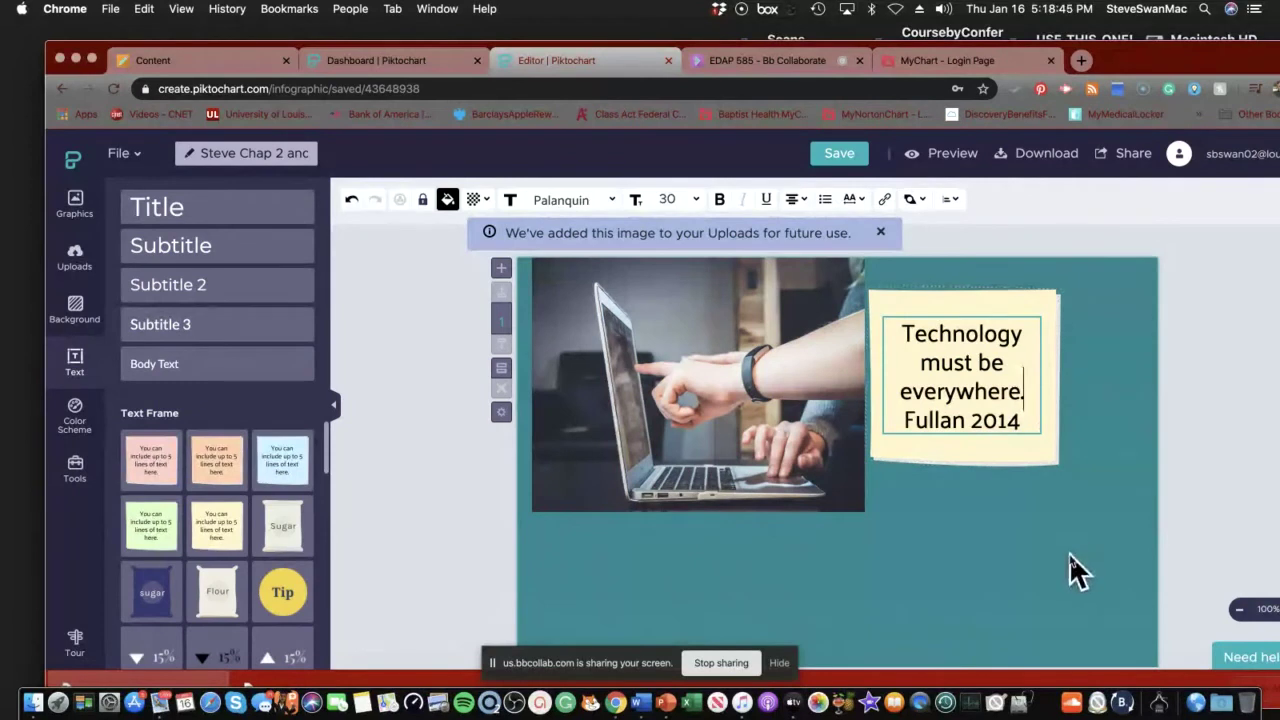
- Rotate the yellow sticky note clockwise, position it near the page's upper-right corner and deselect it
click(996, 307)
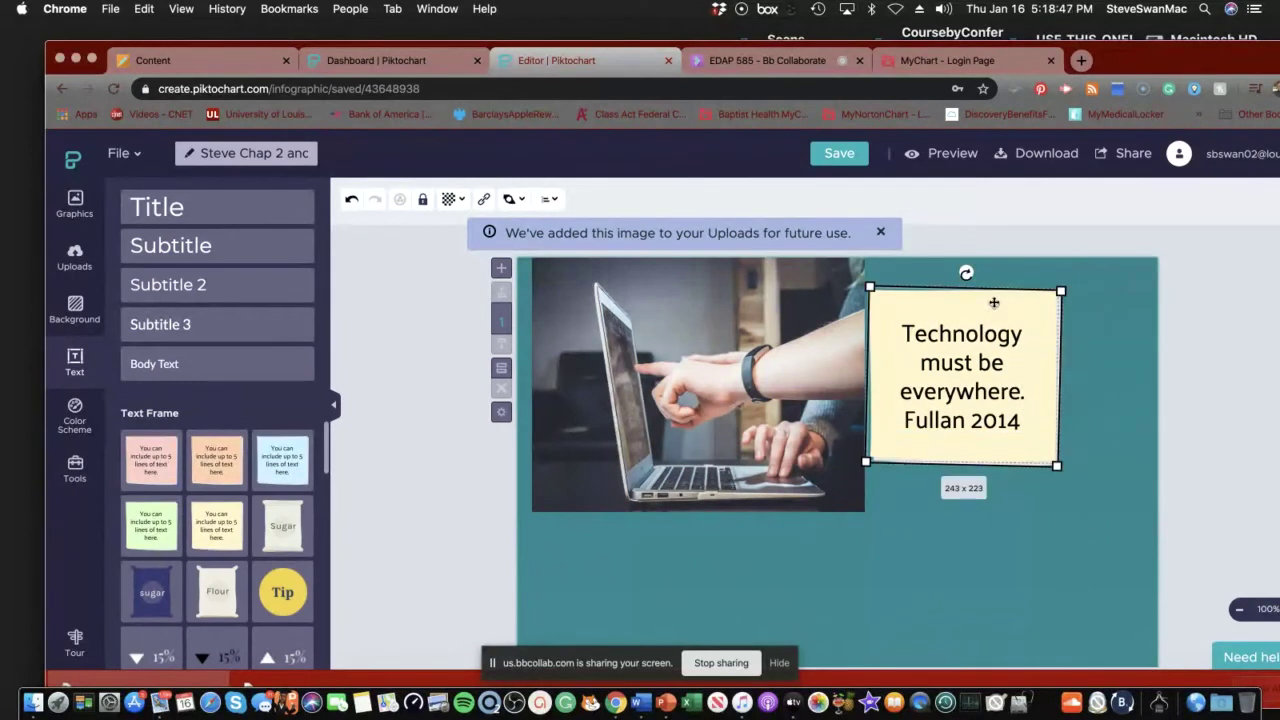
drag(966, 272, 1060, 277)
click(910, 672)
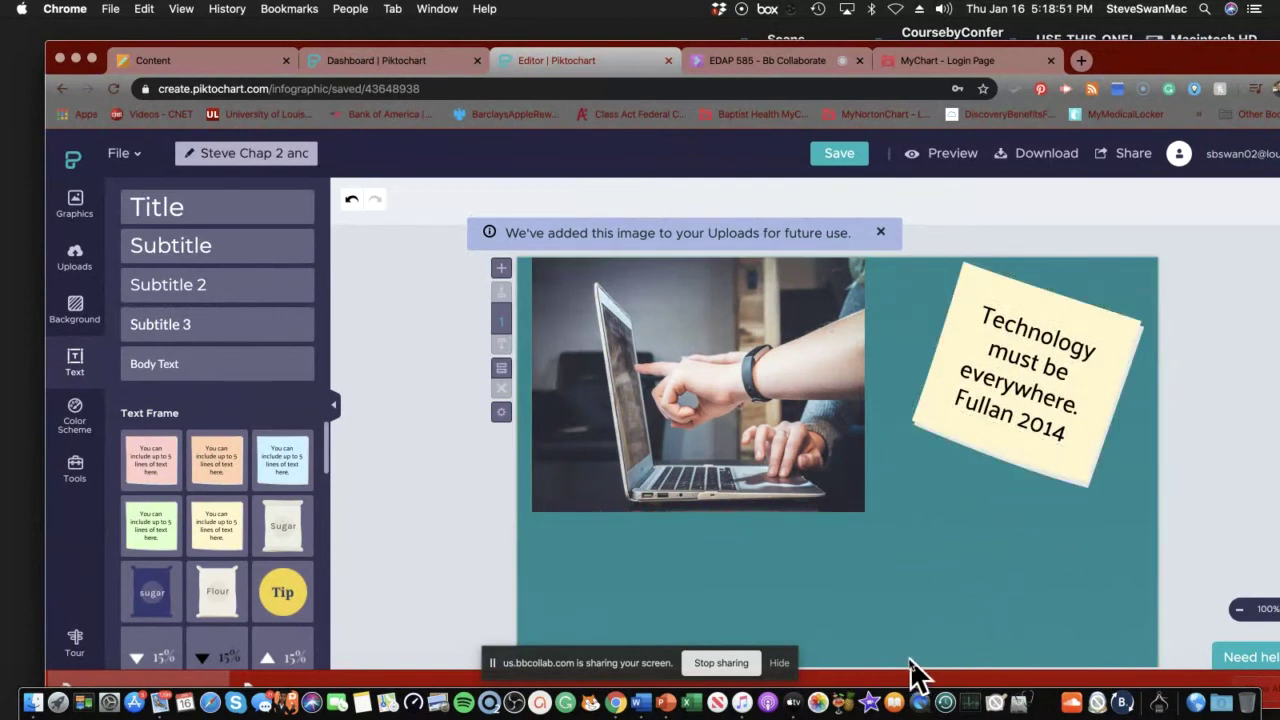
scroll(905, 668, down, 2)
scroll(905, 668, up, 1)
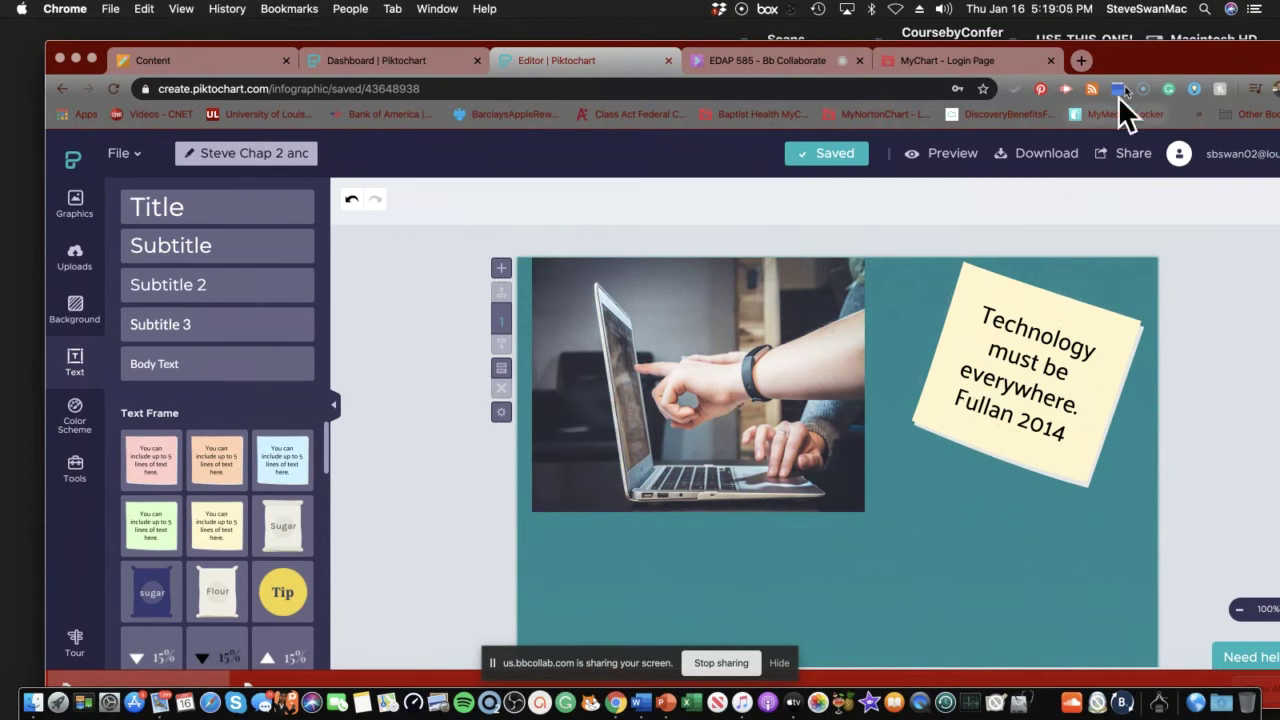
- Publish the infographic under its current name, make its share link public and copy the link
drag(1154, 51, 1071, 70)
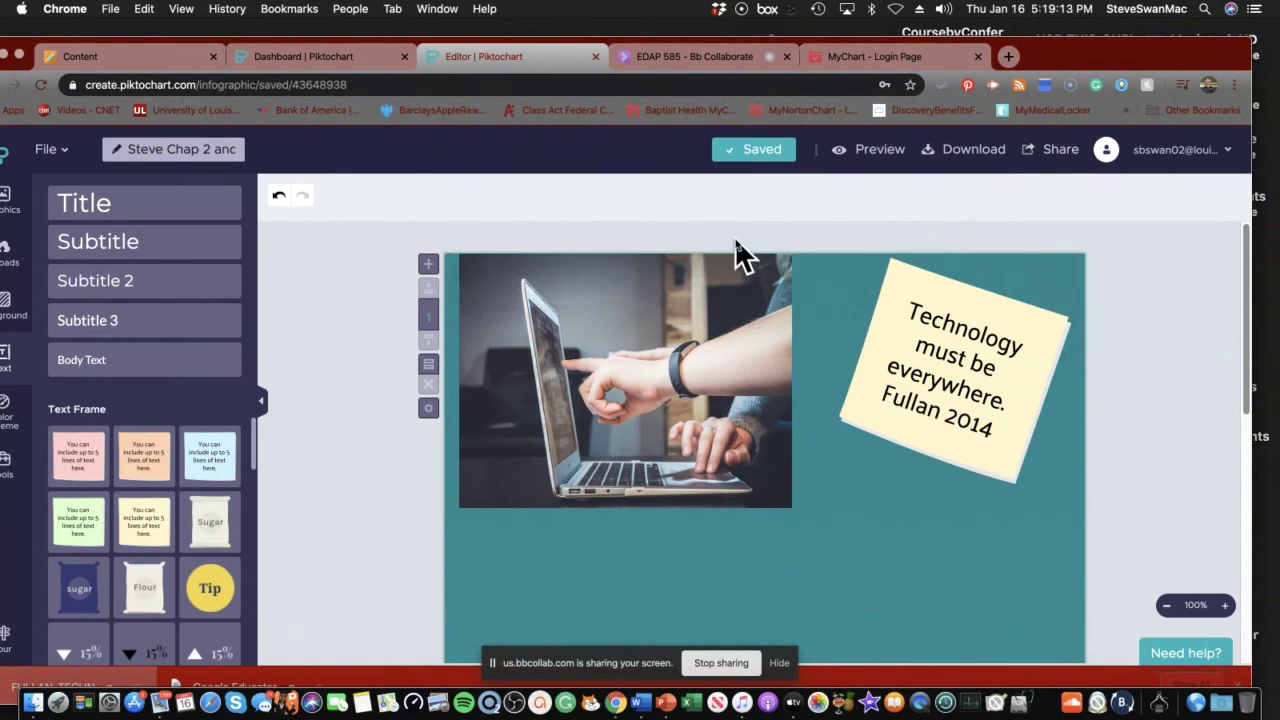
click(1066, 152)
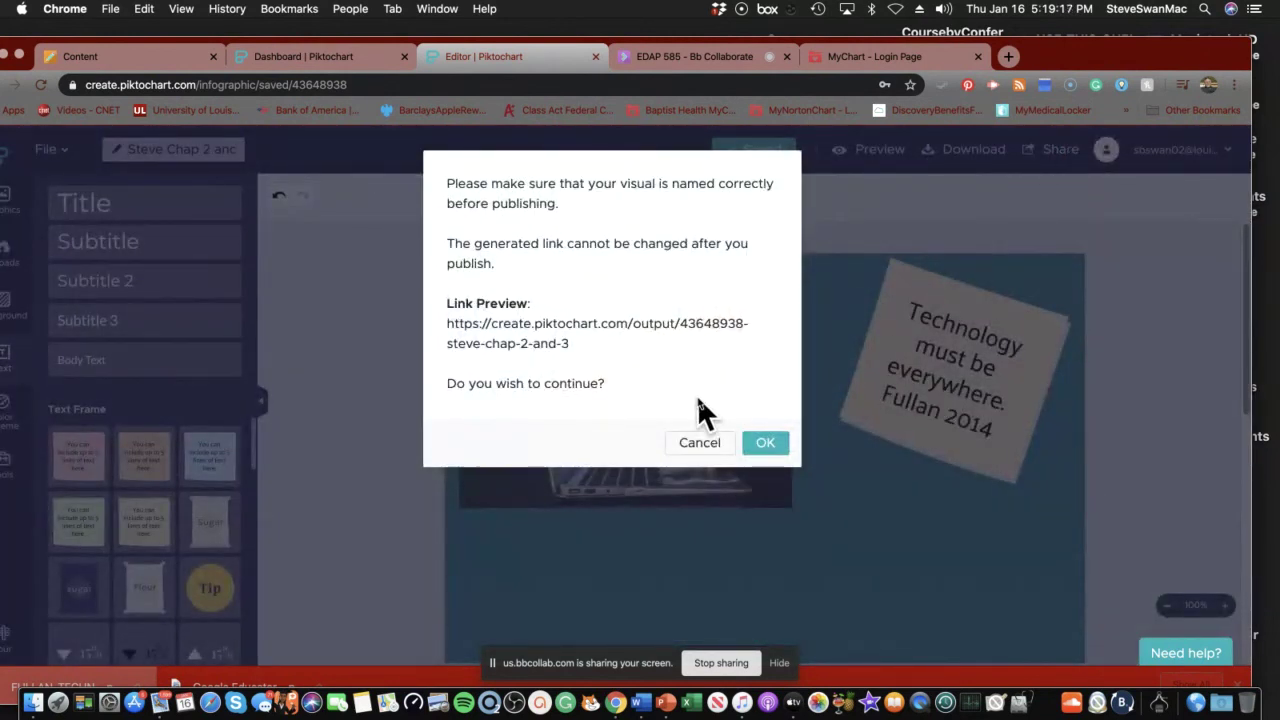
click(770, 446)
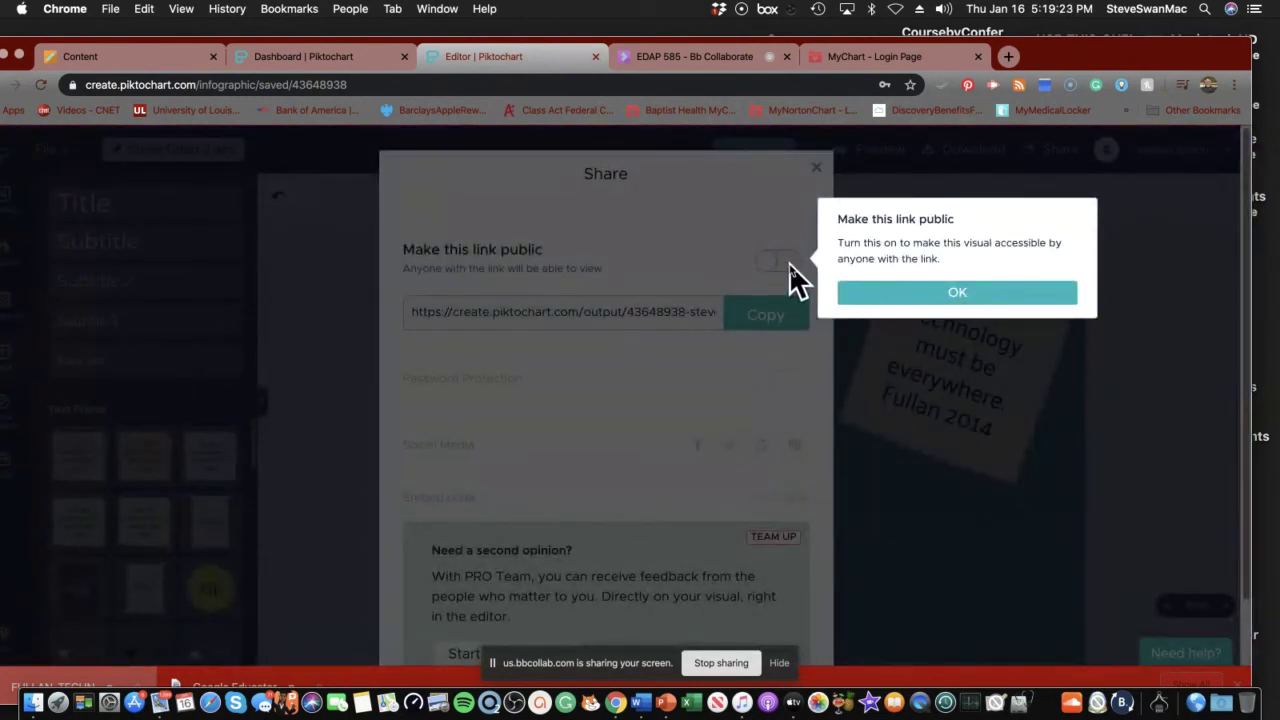
click(956, 296)
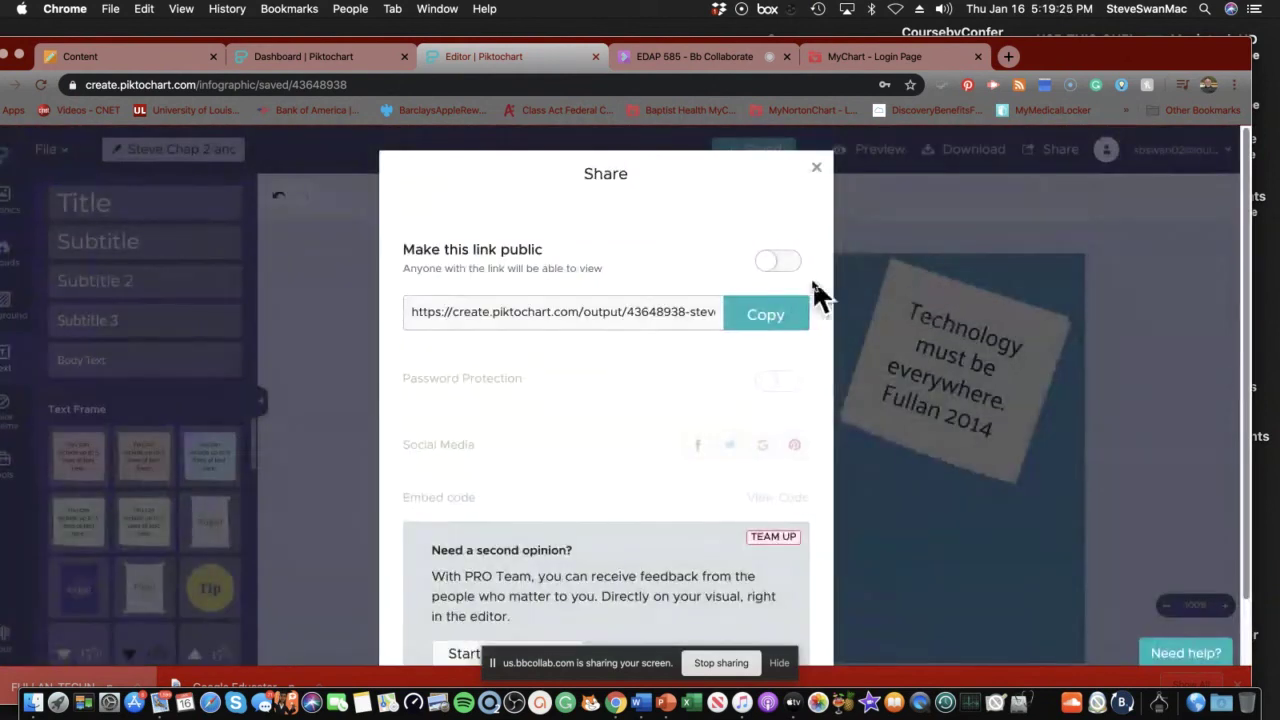
click(786, 262)
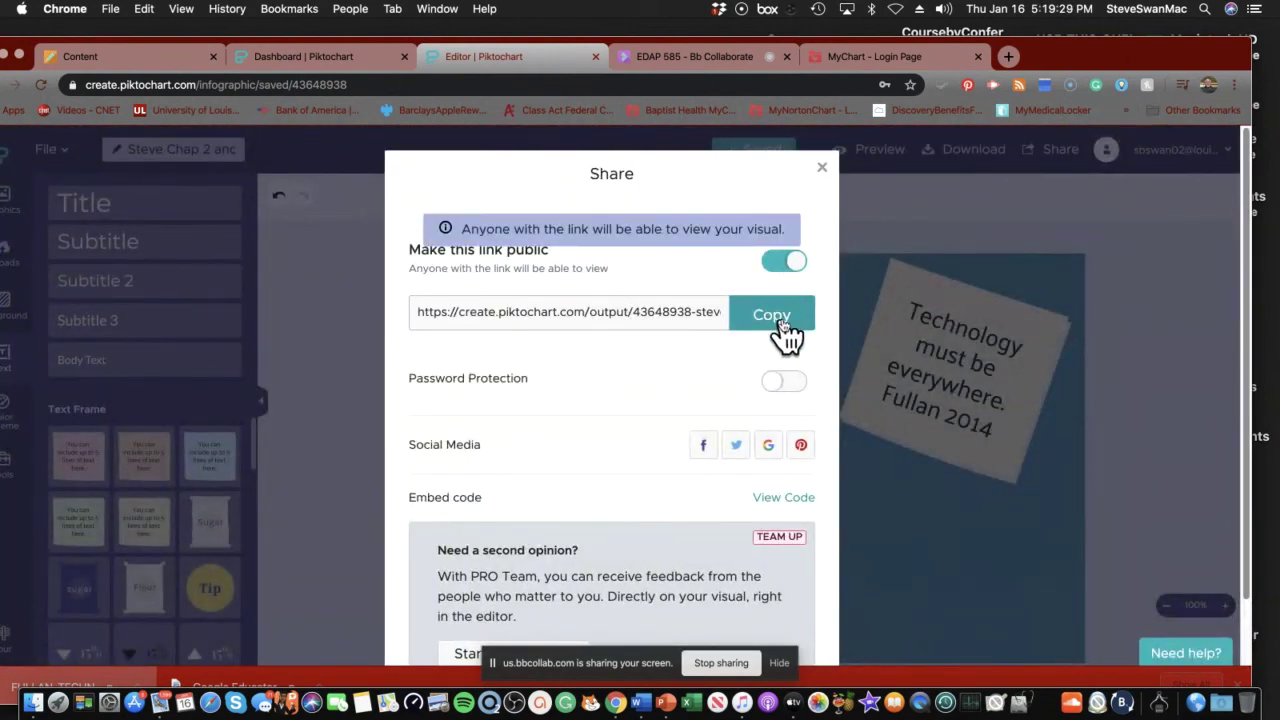
click(775, 313)
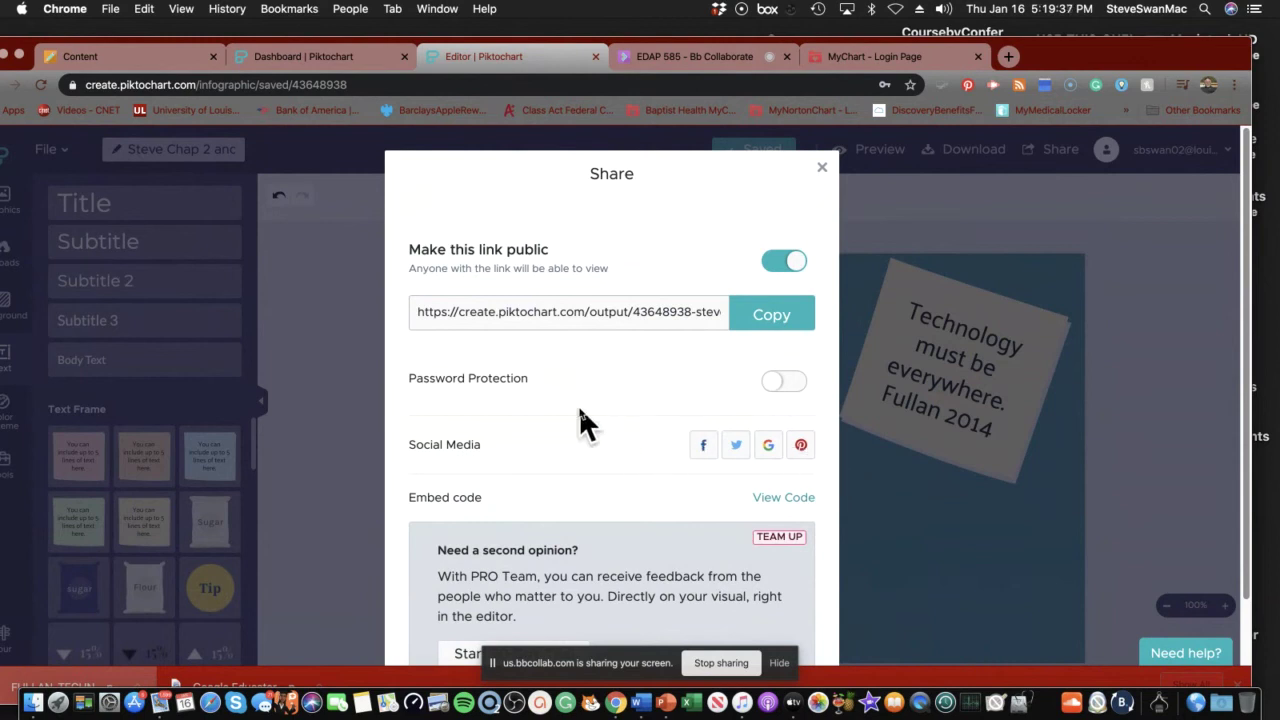
- View the infographic's responsive-width and custom-width embed codes and return to the sharing options
scroll(580, 410, down, 2)
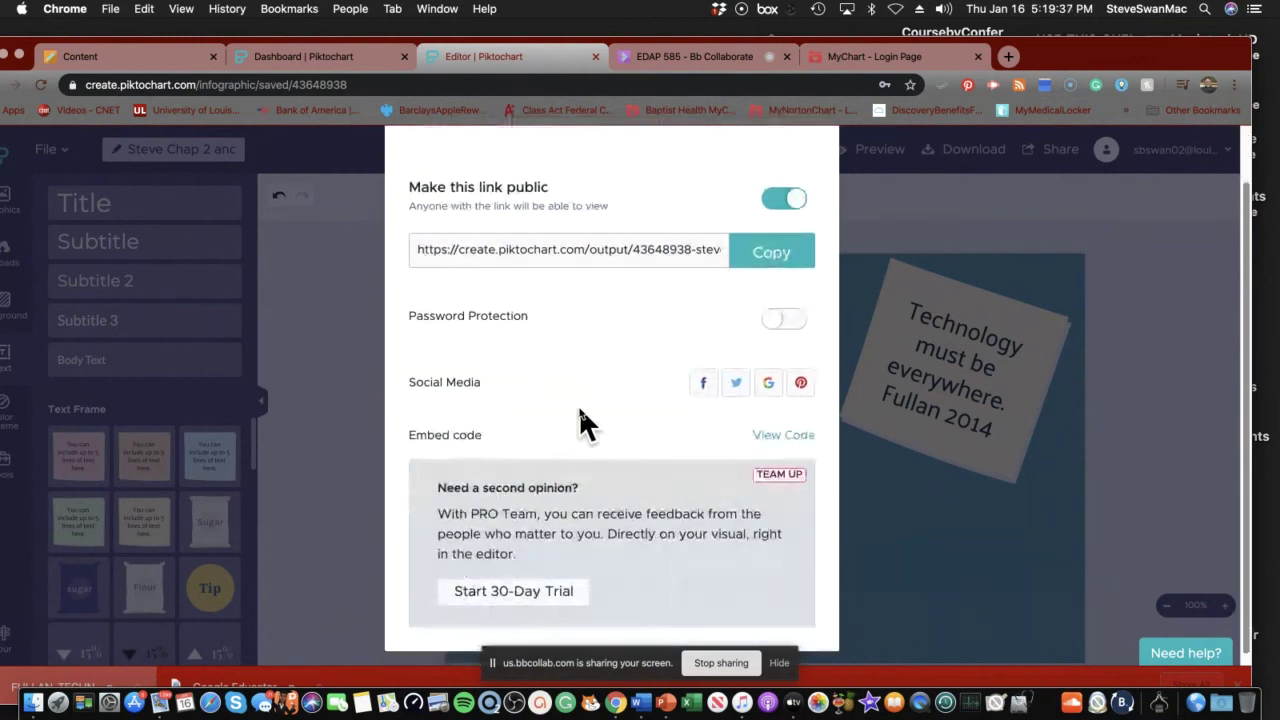
click(785, 437)
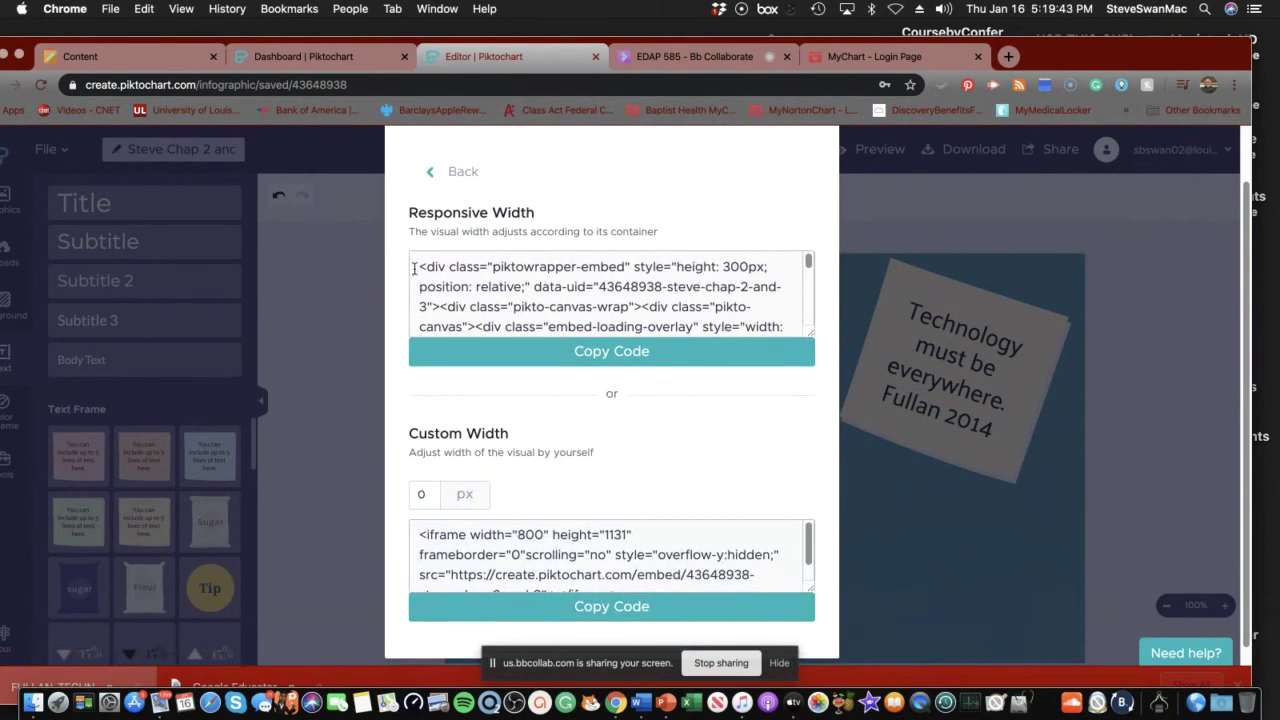
click(432, 172)
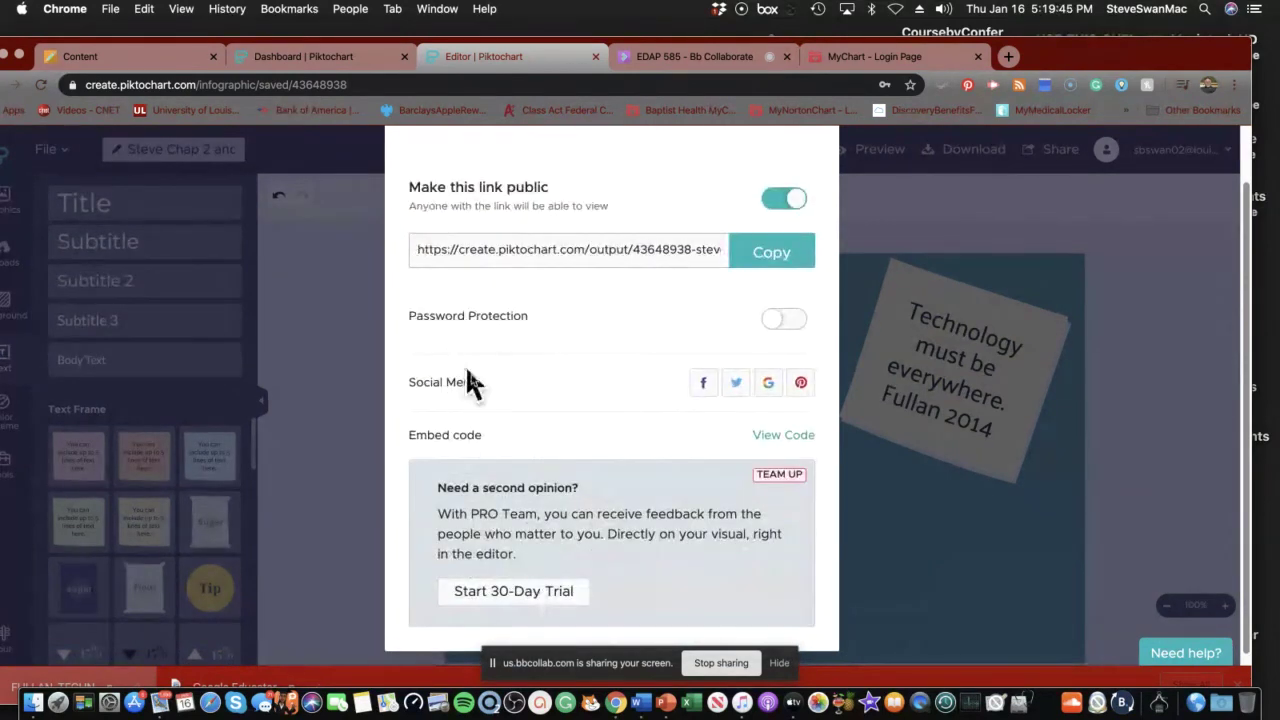
scroll(535, 403, up, 2)
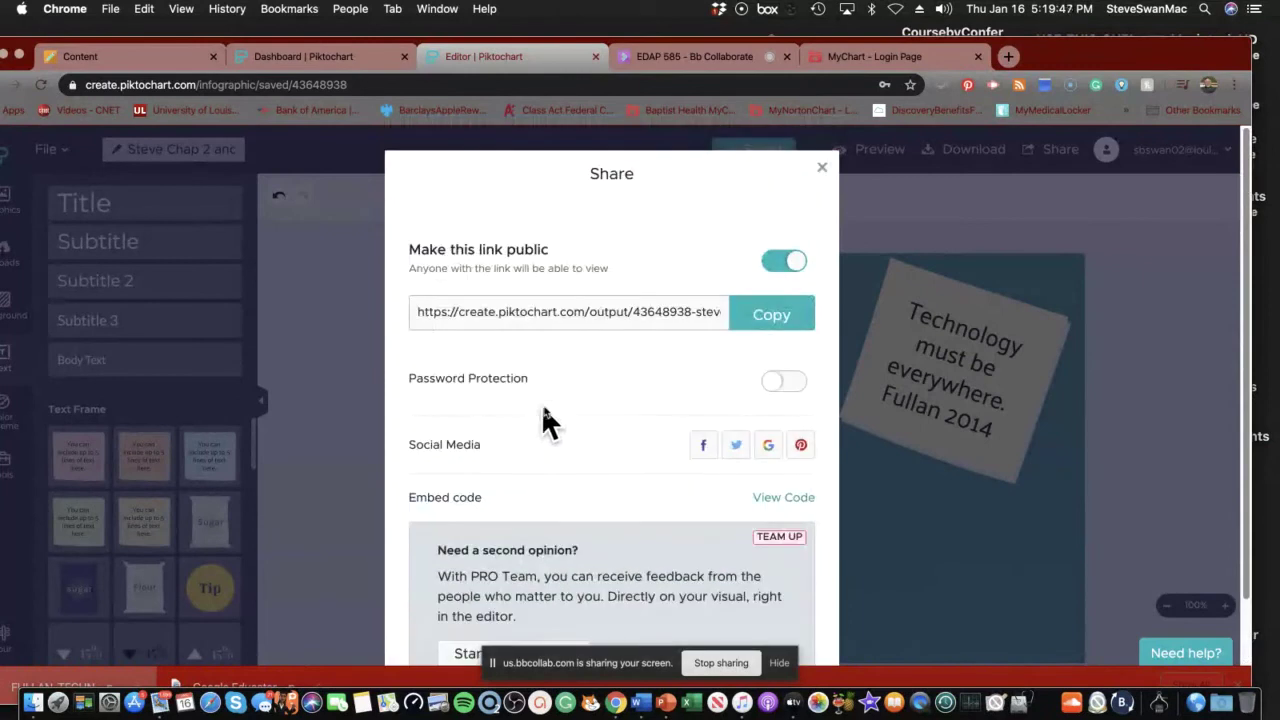
- Copy the infographic's public link again and close the sharing options
click(778, 312)
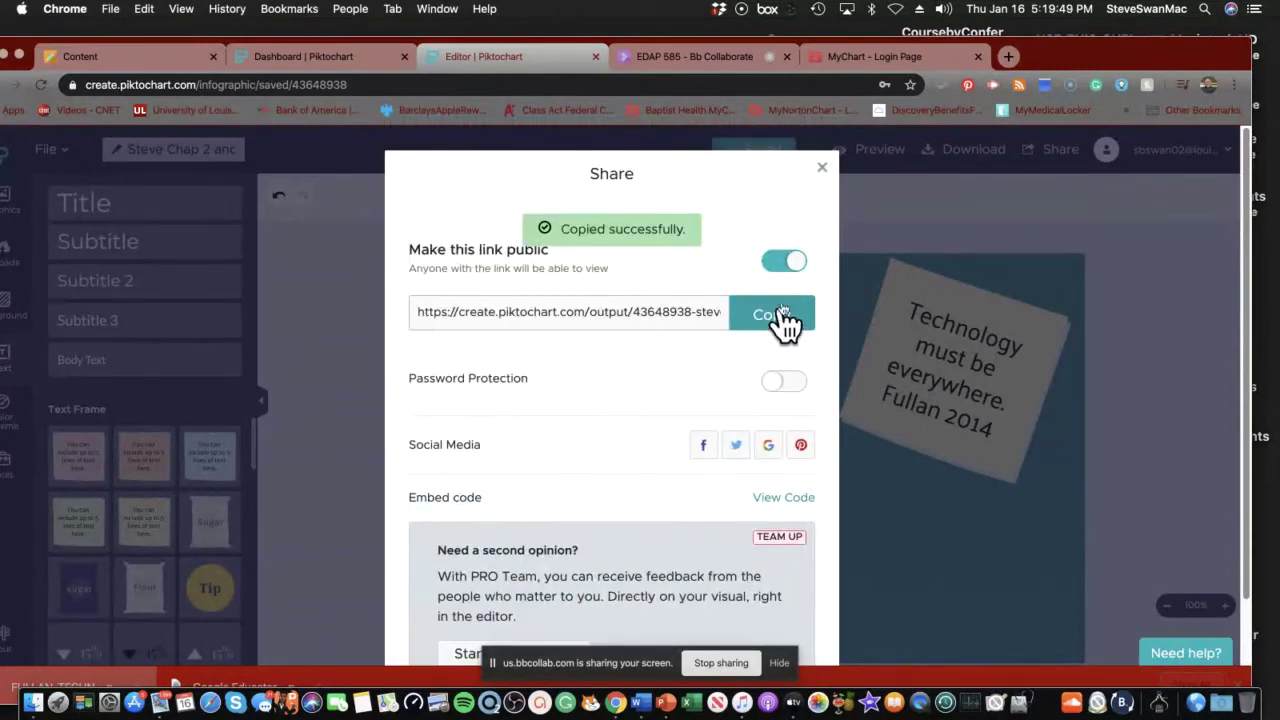
click(821, 171)
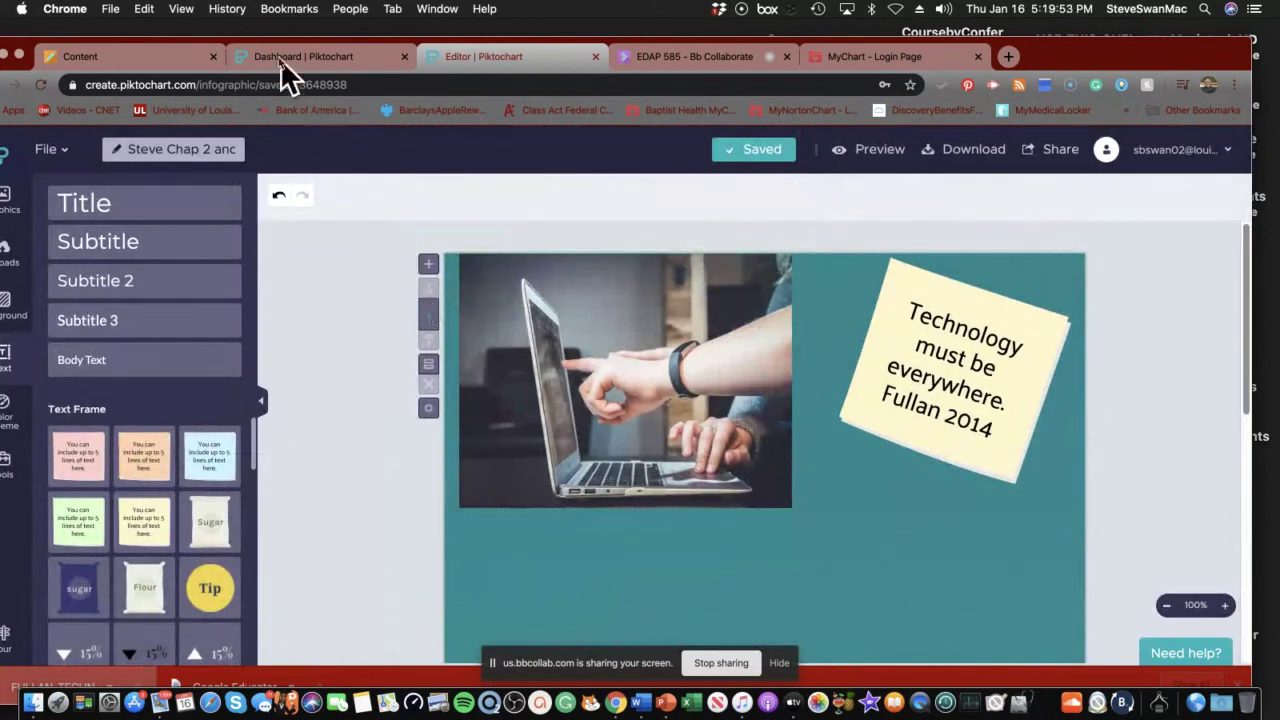
- Switch to the Blackboard course content and add a new note to the Padlet "Gallery Walk Fullan Chapters 2 and 3"
click(183, 56)
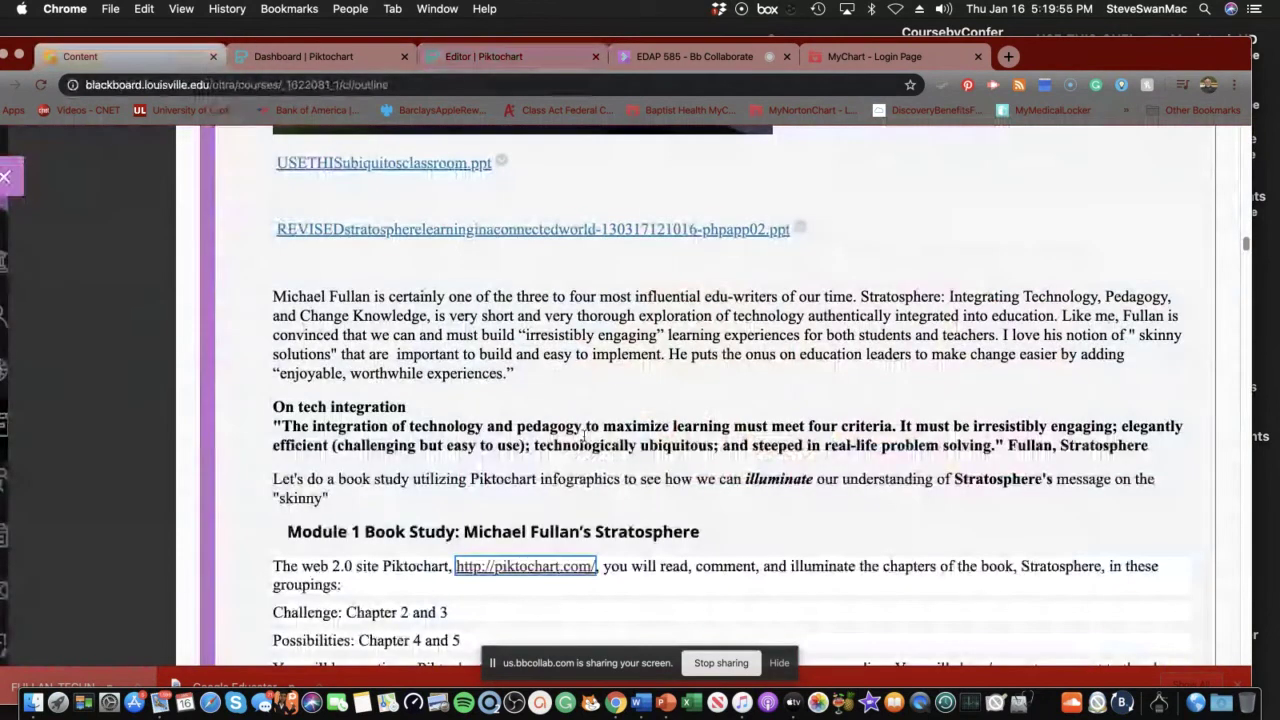
scroll(580, 452, down, 4)
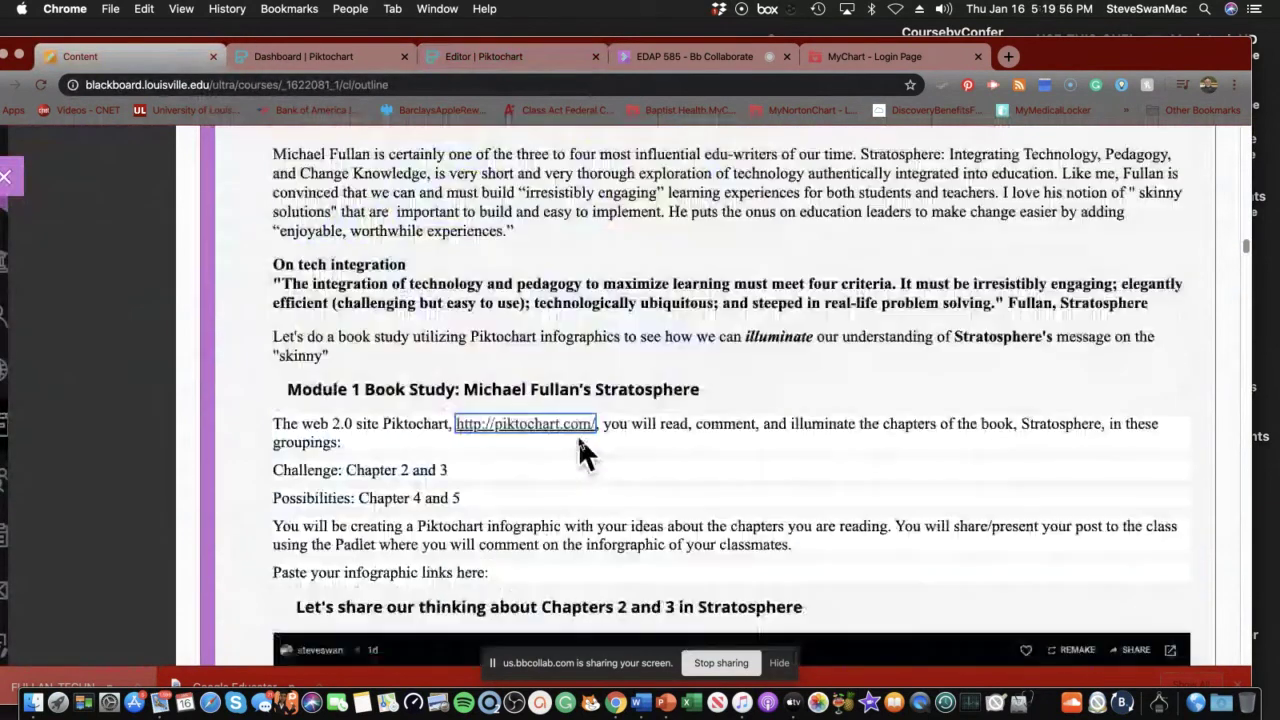
scroll(578, 437, down, 6)
scroll(530, 422, up, 2)
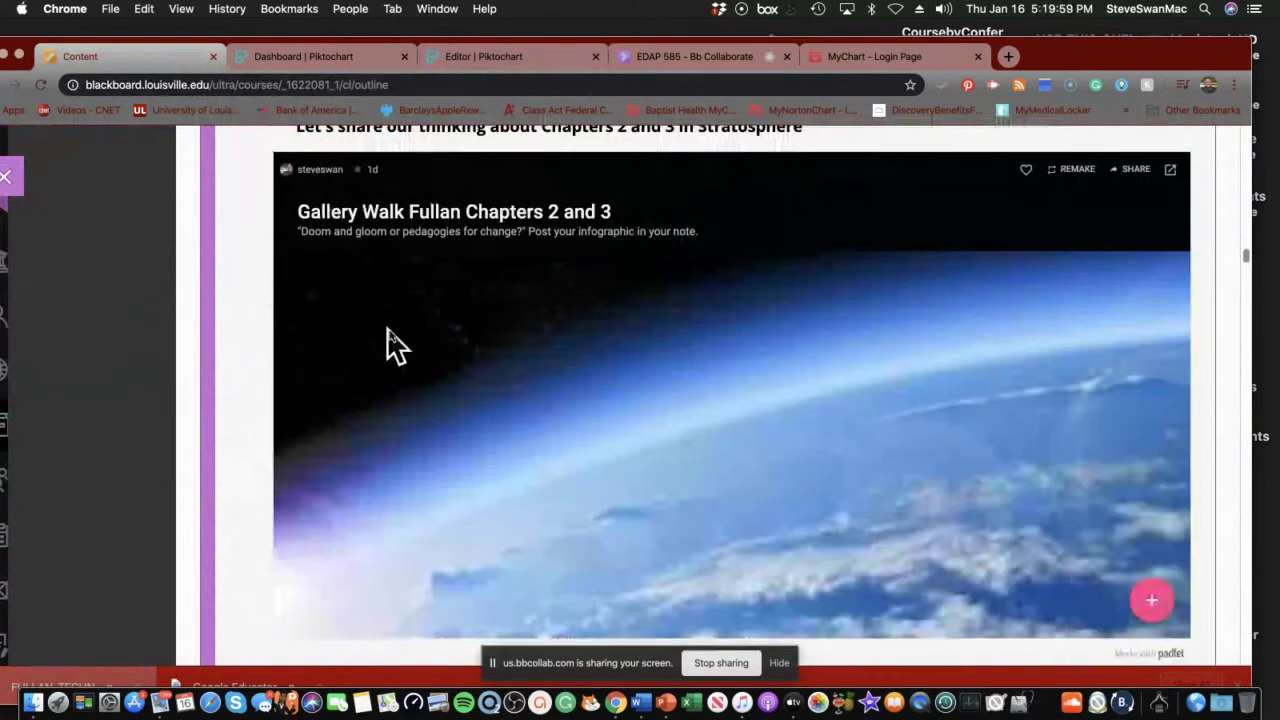
double_click(350, 295)
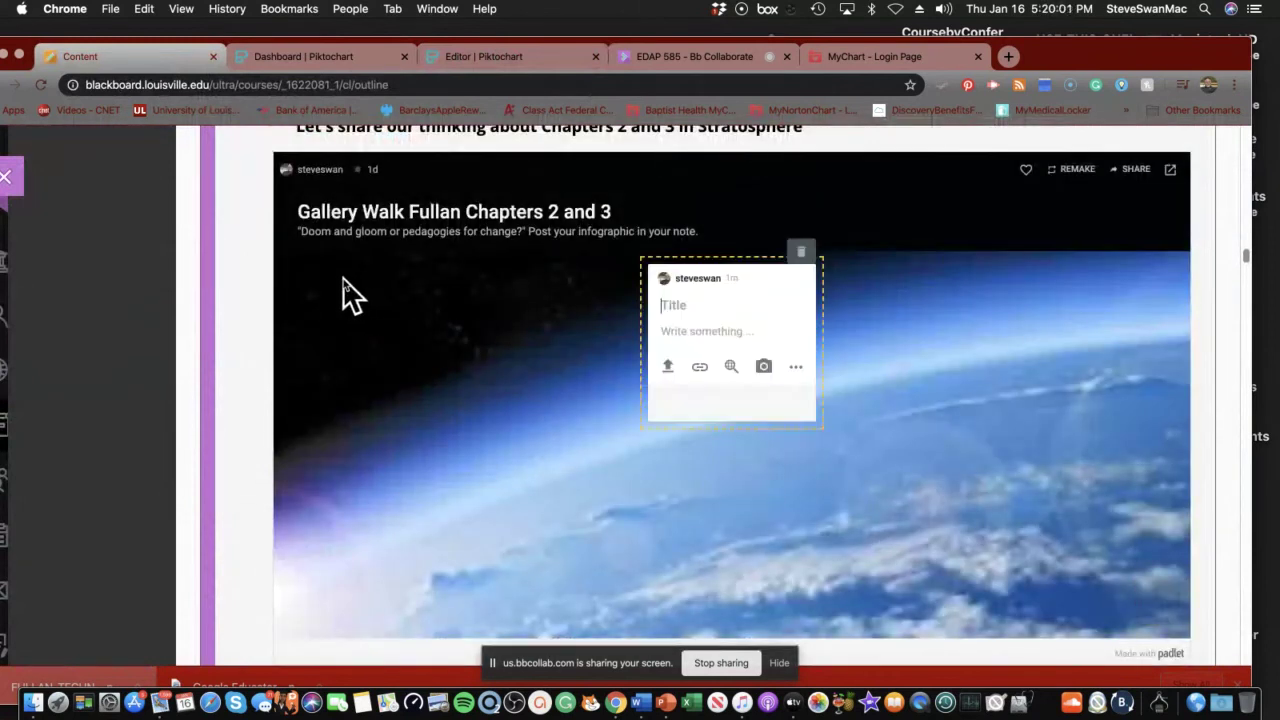
- Attach the copied Piktochart infographic link to the new Padlet note and save the link
click(701, 370)
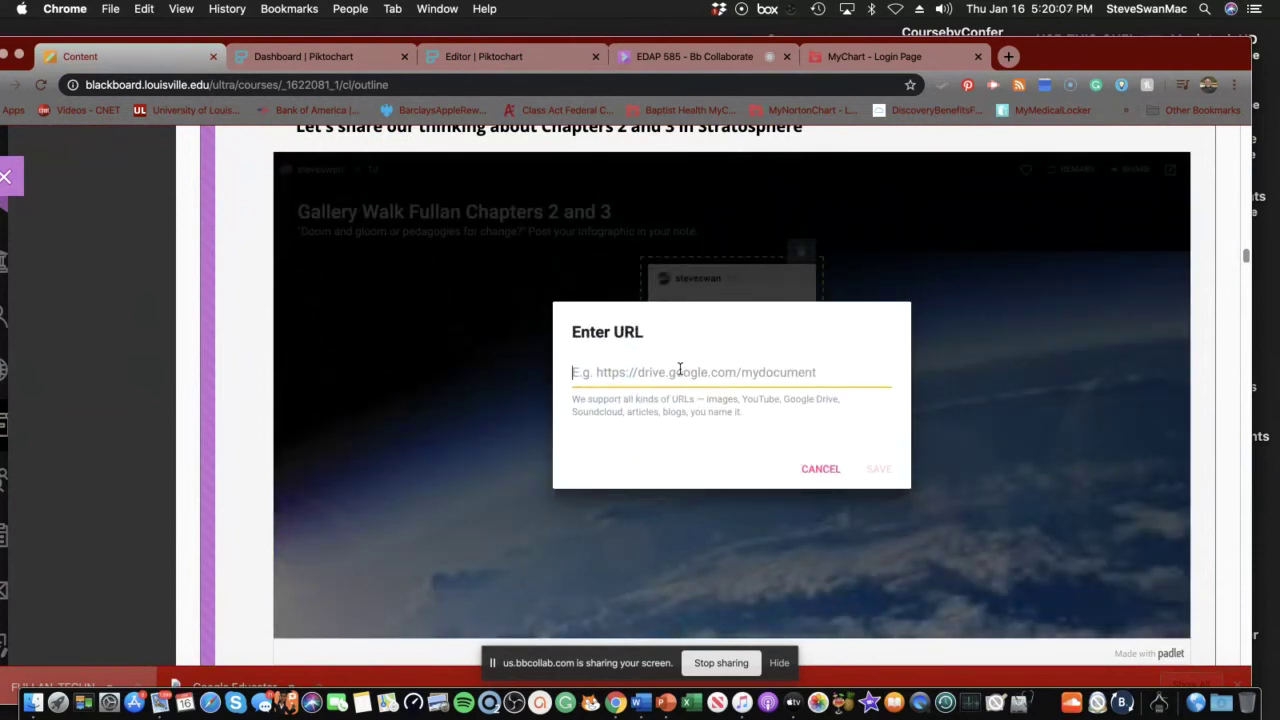
key(super+v)
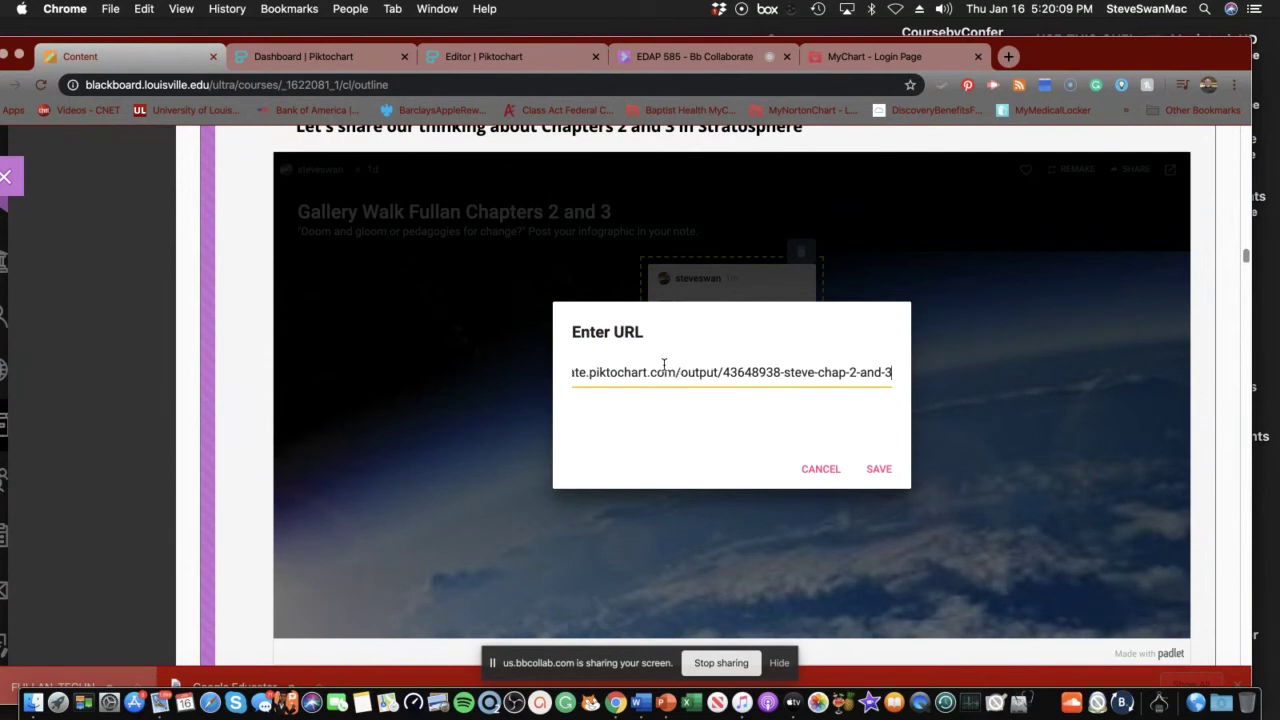
click(879, 470)
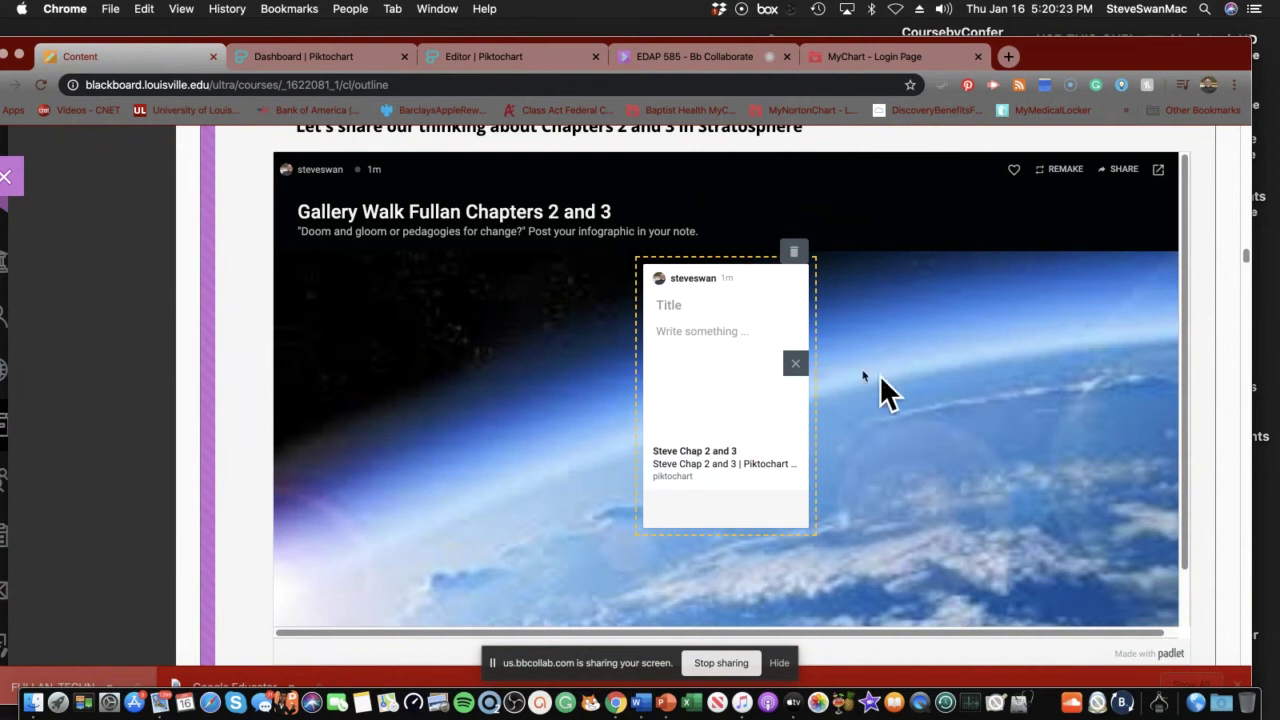
- Try to move the new note to another spot on the Padlet wall and open its title for editing
drag(728, 392, 509, 432)
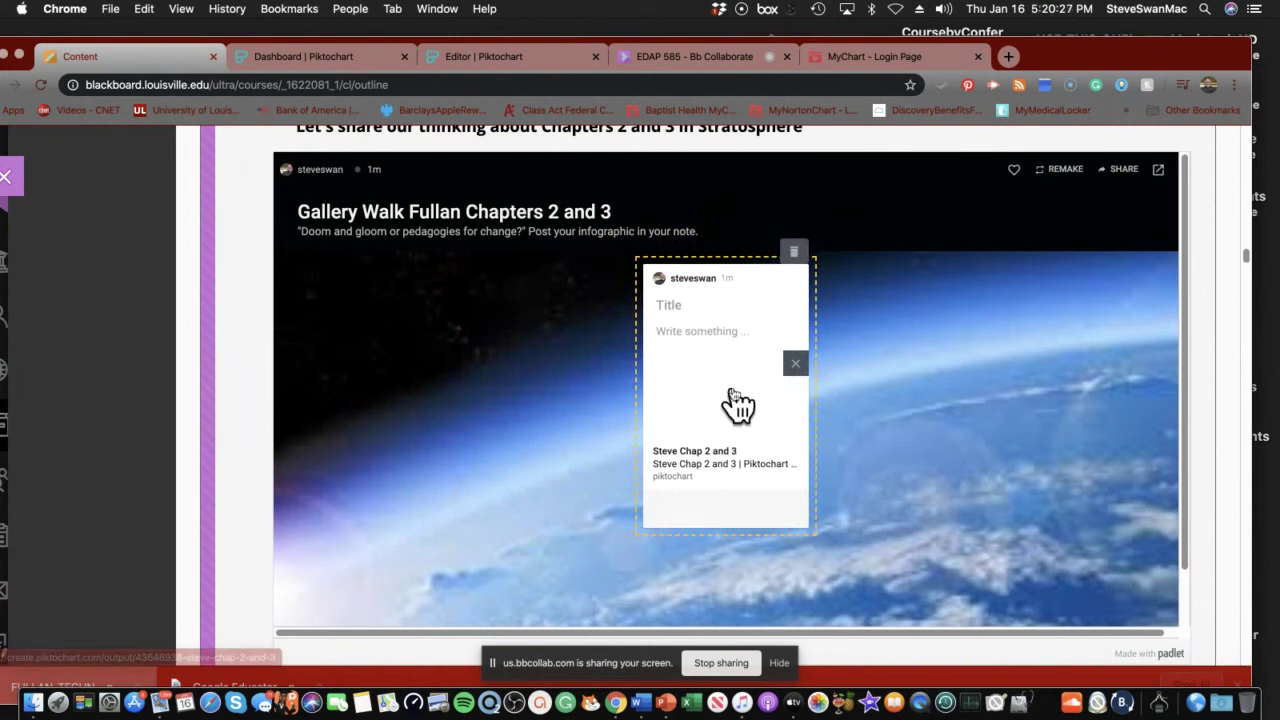
click(704, 306)
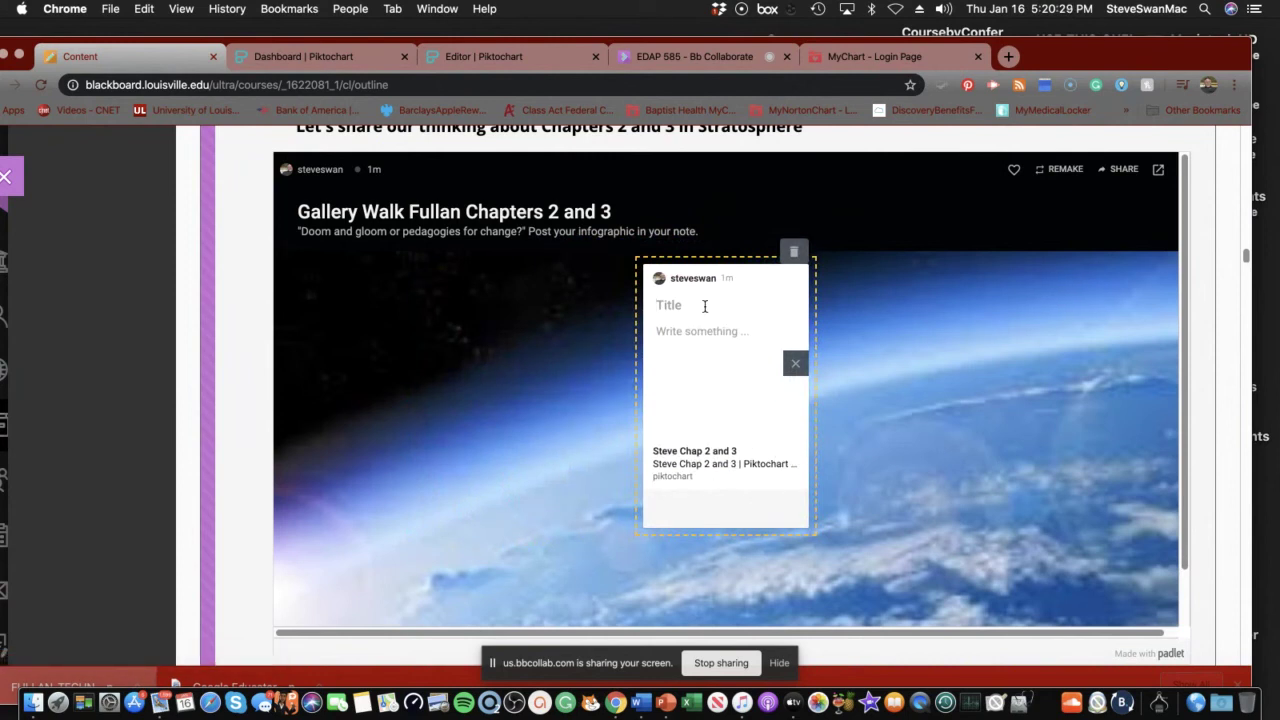